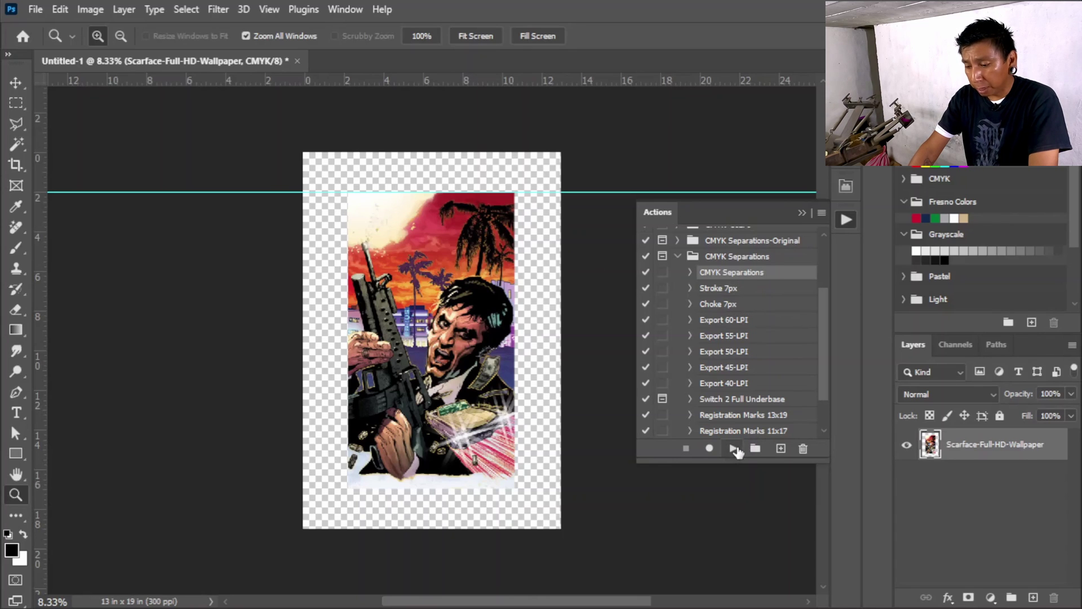
- Play the CMYK Separations action on the artwork and set the Shirt spot channel's ink colour to black
left_click(733, 448)
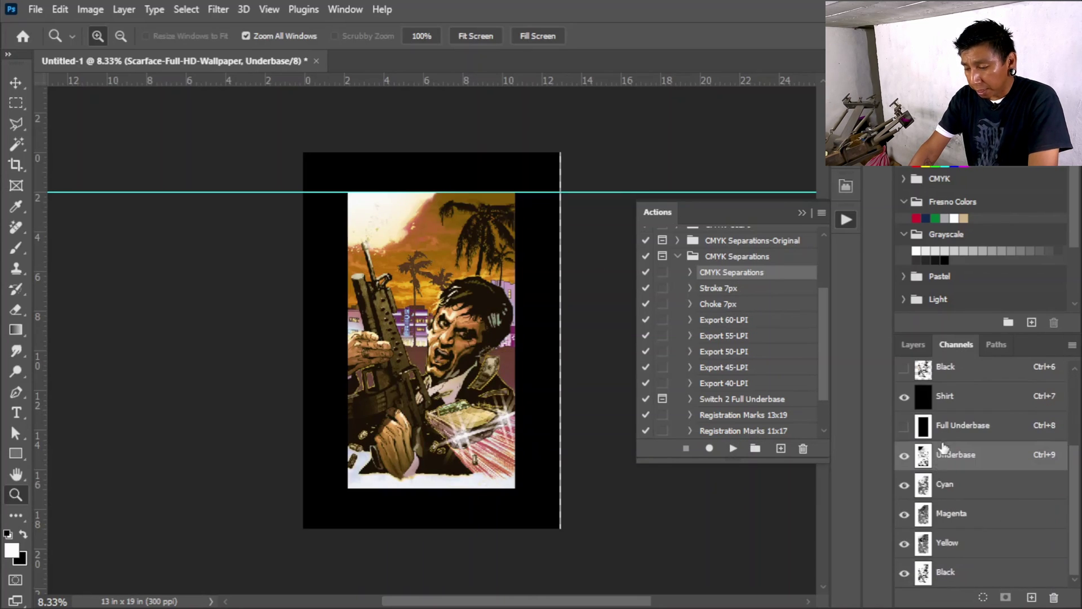
double_click(931, 399)
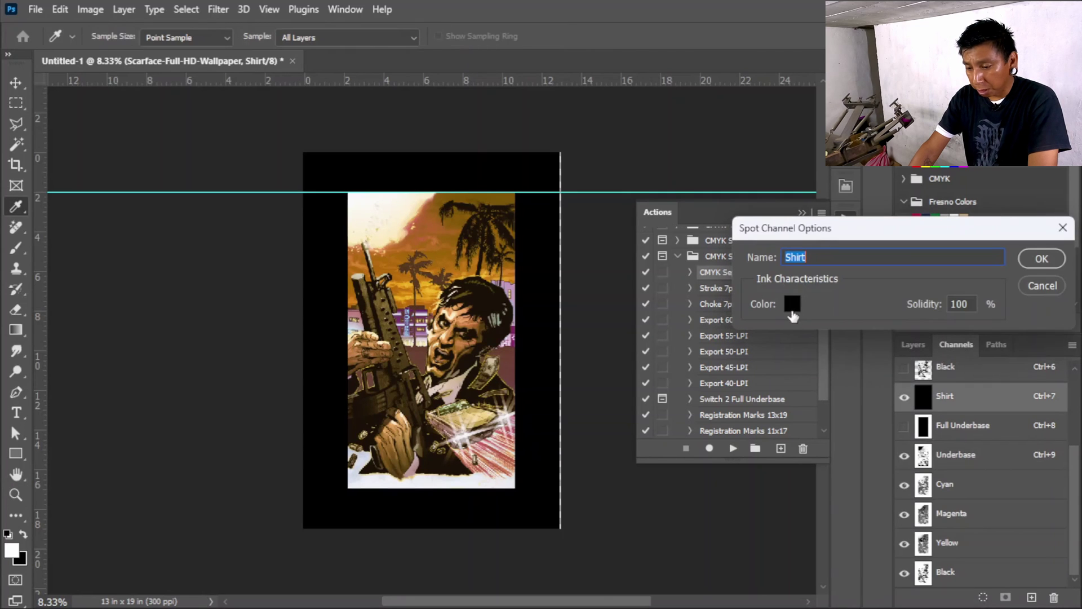
left_click(792, 311)
left_click_drag(742, 491, 603, 569)
key("Return")
key("Return")
- Look through the generated Cyan, Magenta, Yellow, Black and Underbase spot channels one at a time
left_click(957, 489)
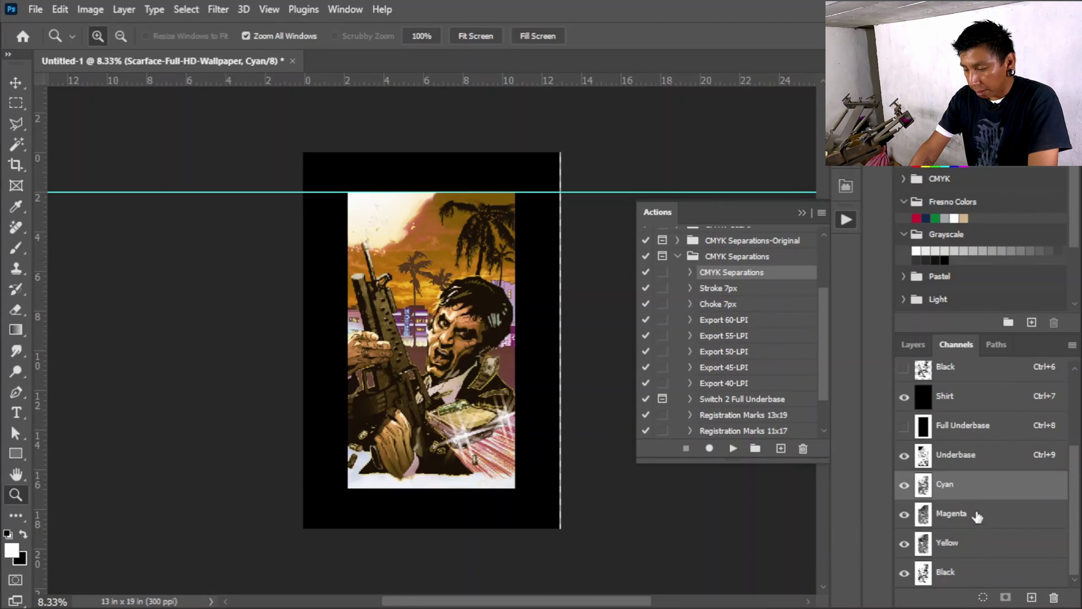
left_click(976, 516)
left_click(970, 548)
left_click(974, 572)
left_click(952, 457)
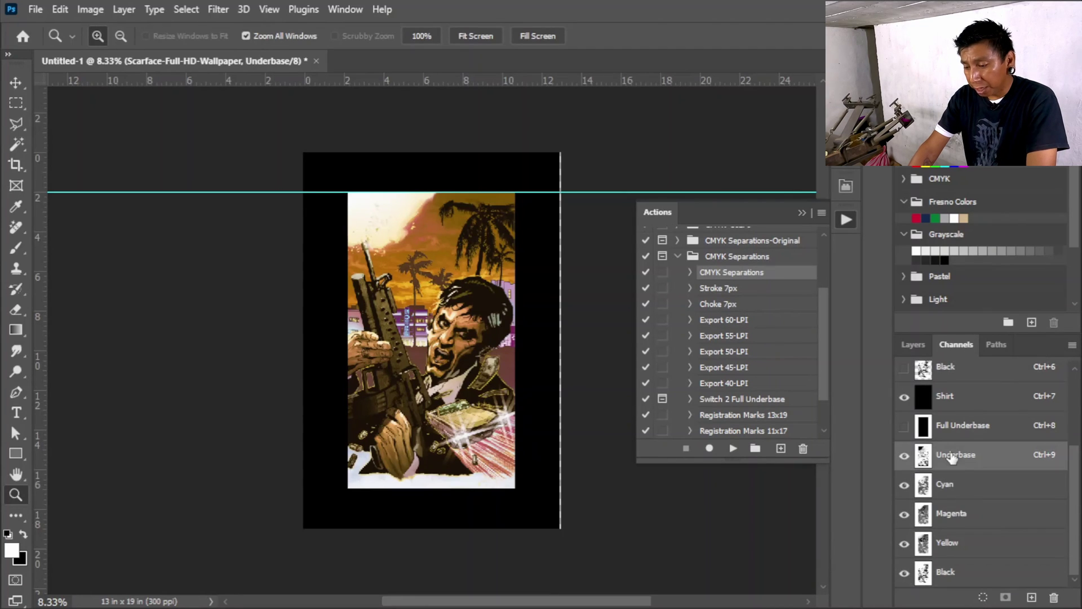
- Hide the four ink channels and compare the Underbase with the Full Underbase over the Shirt channel, ending on the Underbase
left_click_drag(904, 485, 904, 573)
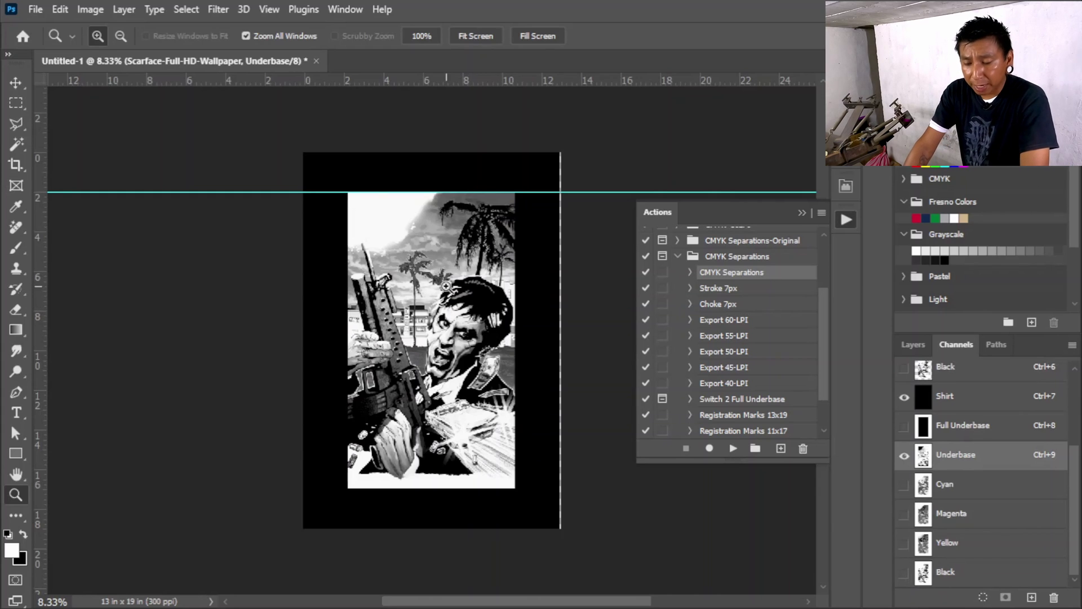
left_click(903, 425)
left_click(904, 454)
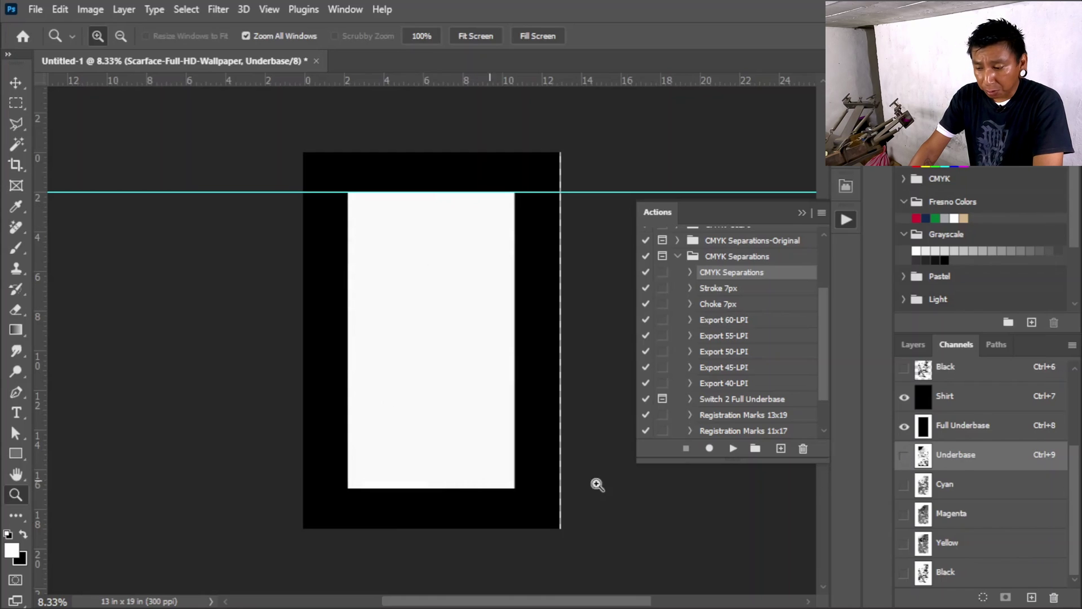
key("ctrl+8")
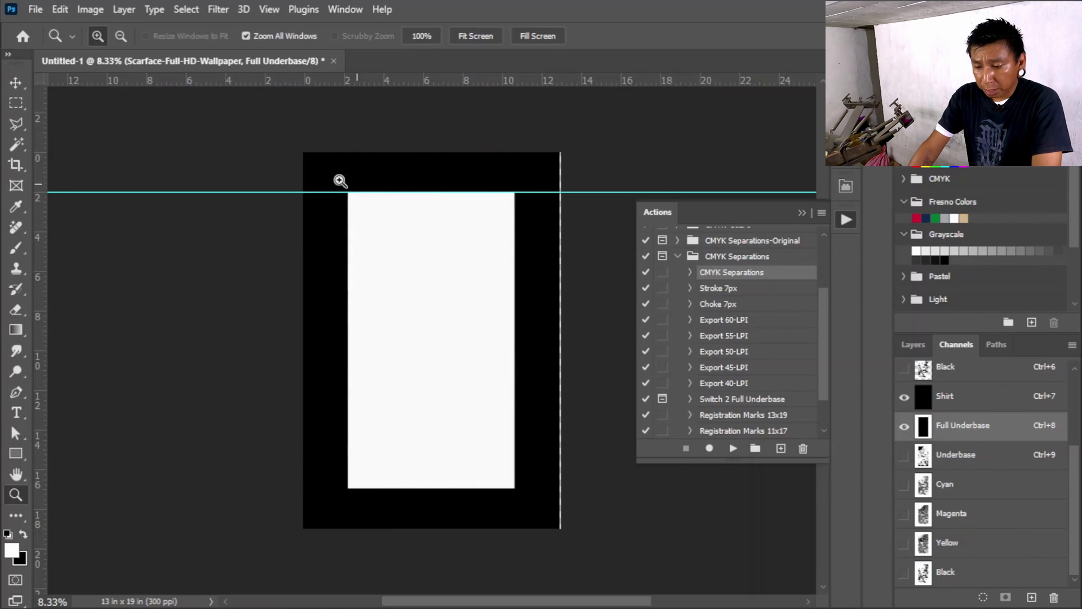
key("ctrl+9")
left_click(903, 396)
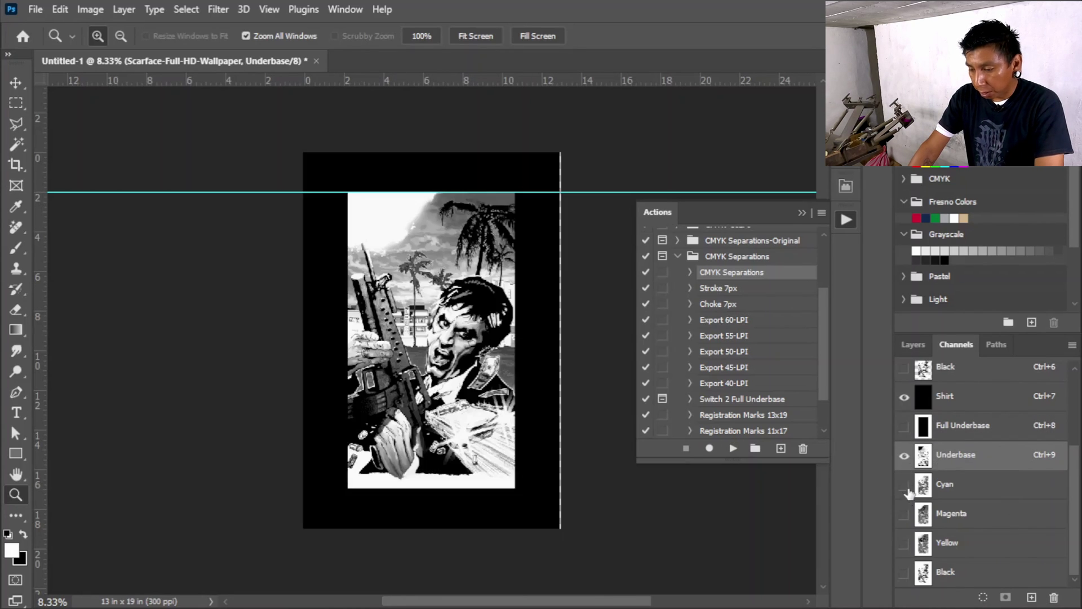
- Show the four ink spot channels again and move the Yellow channel above Magenta
left_click(904, 514)
left_click(904, 544)
left_click(904, 573)
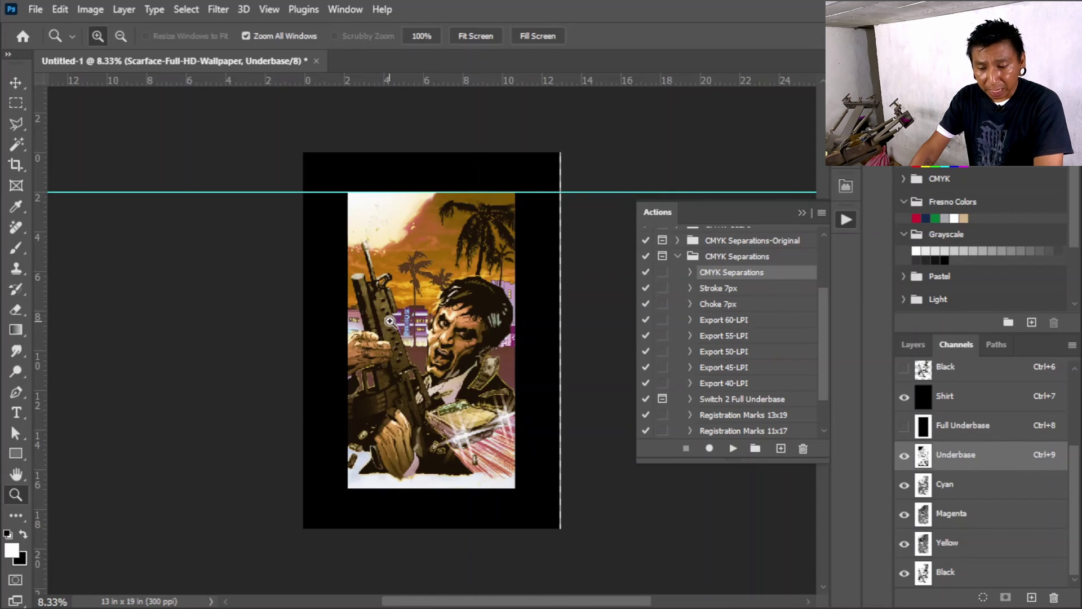
left_click_drag(973, 528, 974, 504)
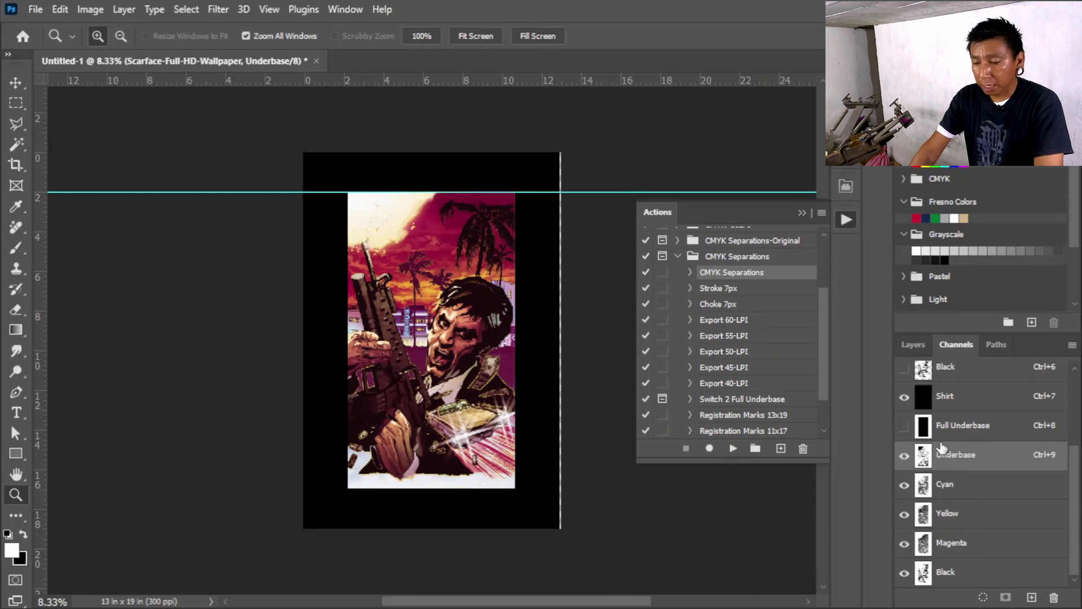
- Play the Export 60-LPI action and look through the exported Underbase, Cyan, Magenta, Yellow and Black documents
left_click(762, 321)
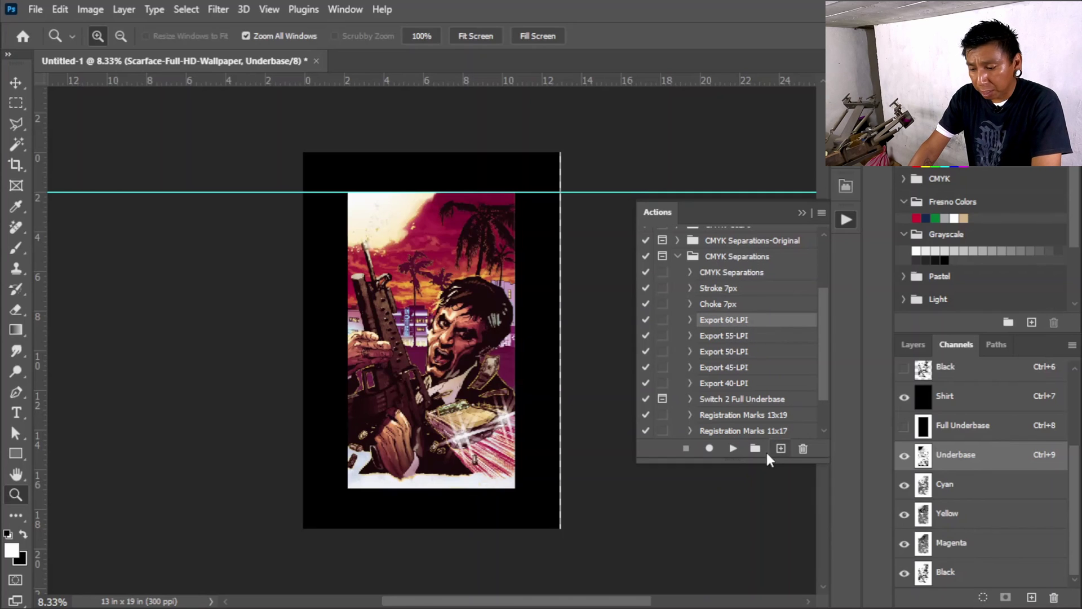
left_click(733, 448)
left_click(248, 63)
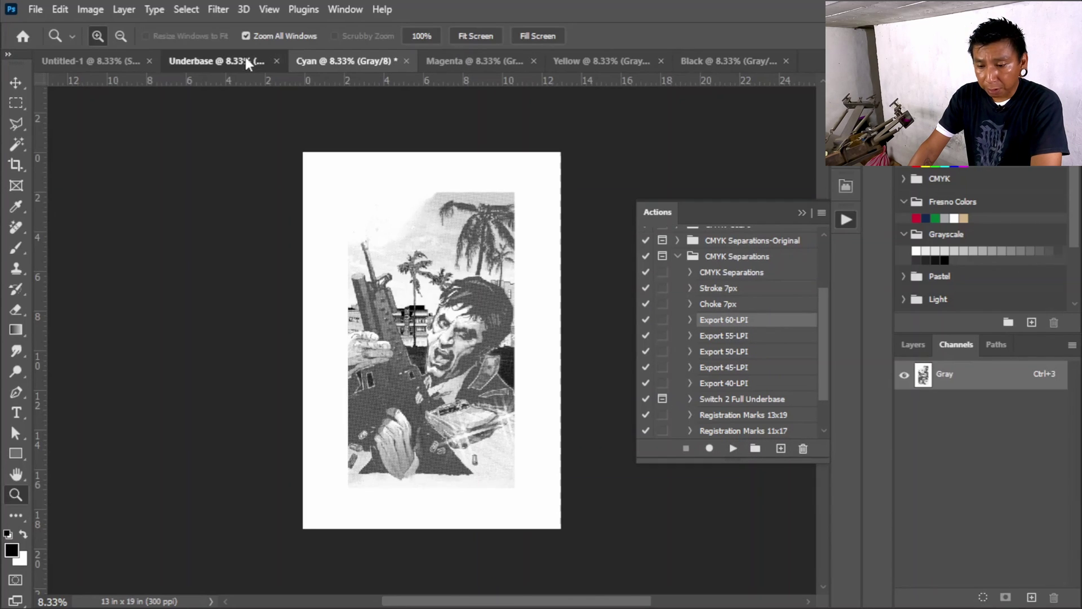
left_click(363, 63)
left_click(465, 62)
left_click(618, 58)
left_click(684, 58)
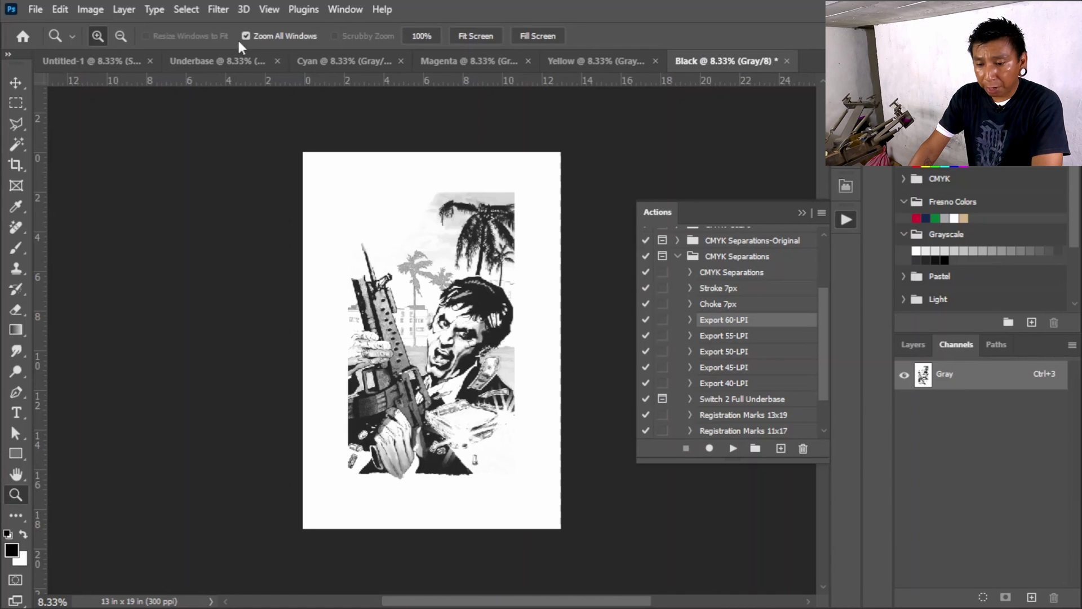
- Add registration marks to the exported separations by playing the Registration Marks 13x19 action from the Underbase document
left_click(214, 56)
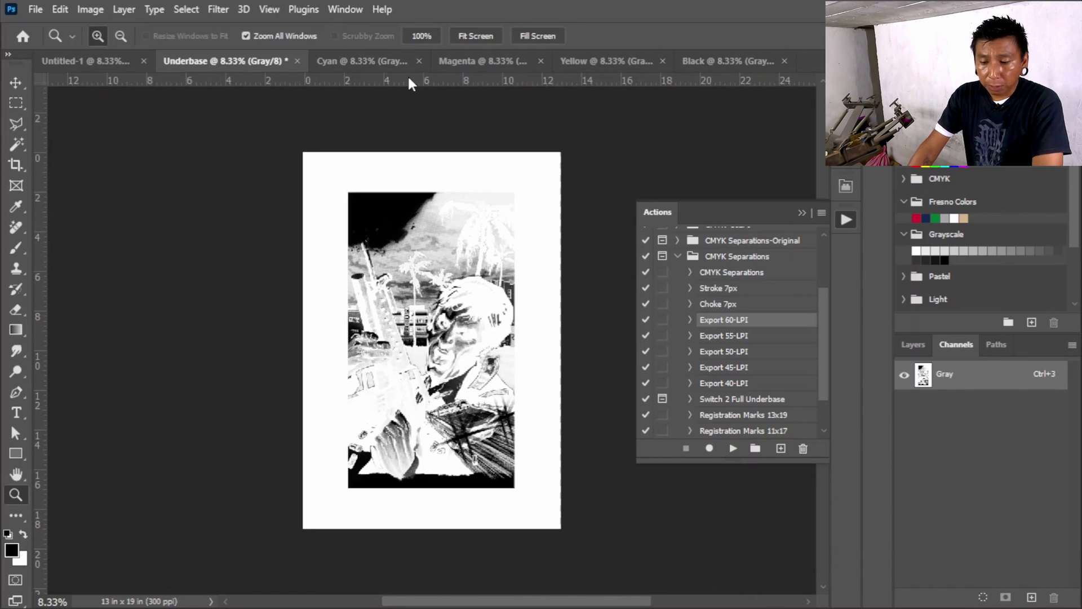
scroll(744, 403, "down", 2)
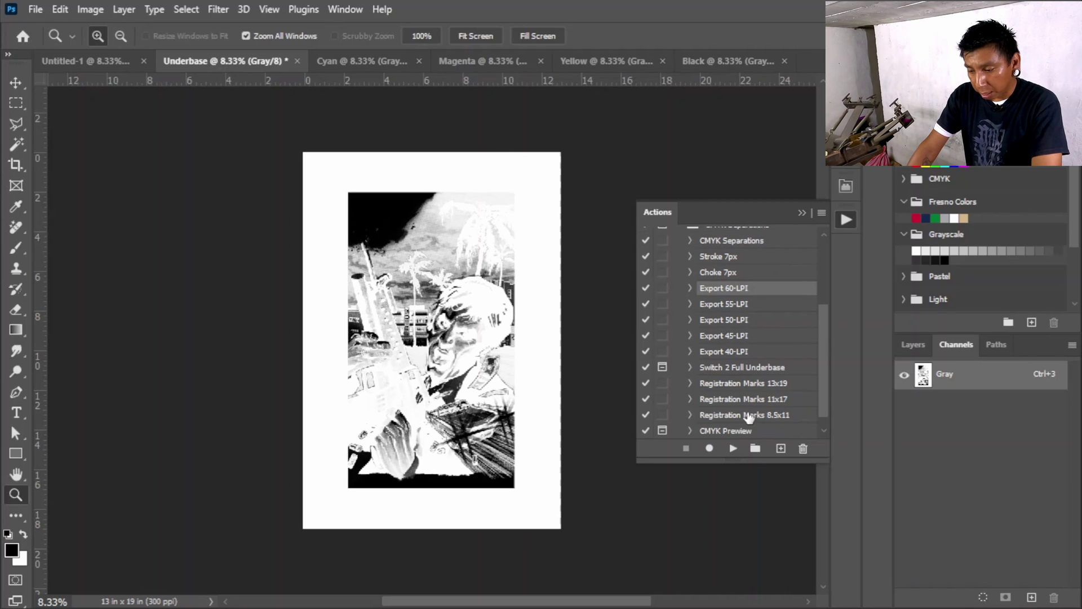
left_click(721, 384)
left_click(733, 448)
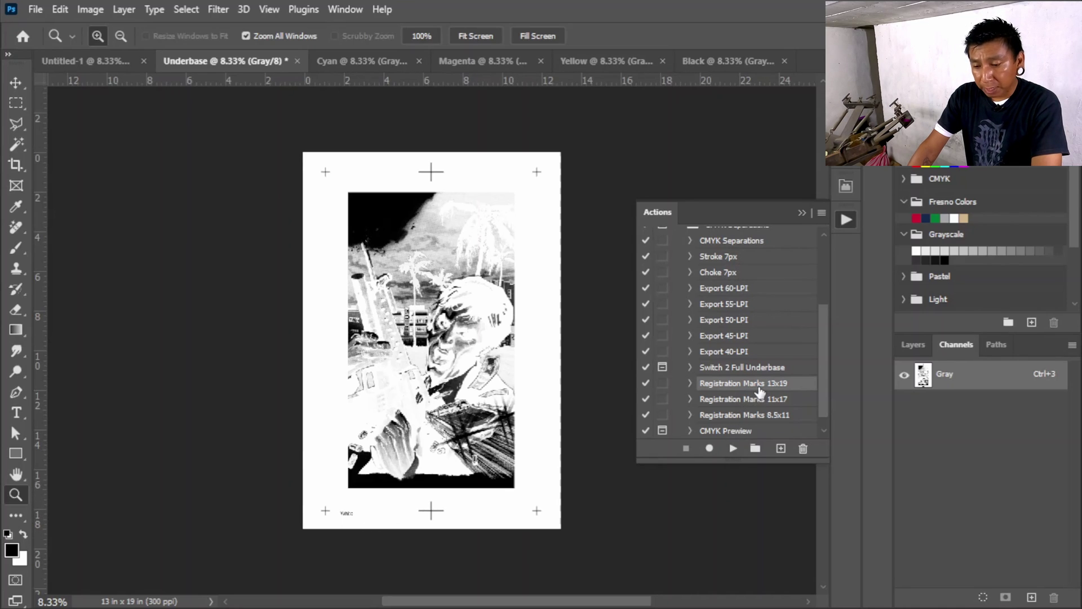
- Build a composite with the CMYK Preview action and move its Yellow channel above Magenta, inspecting the halftones up close
scroll(757, 393, "down", 1)
left_click(737, 417)
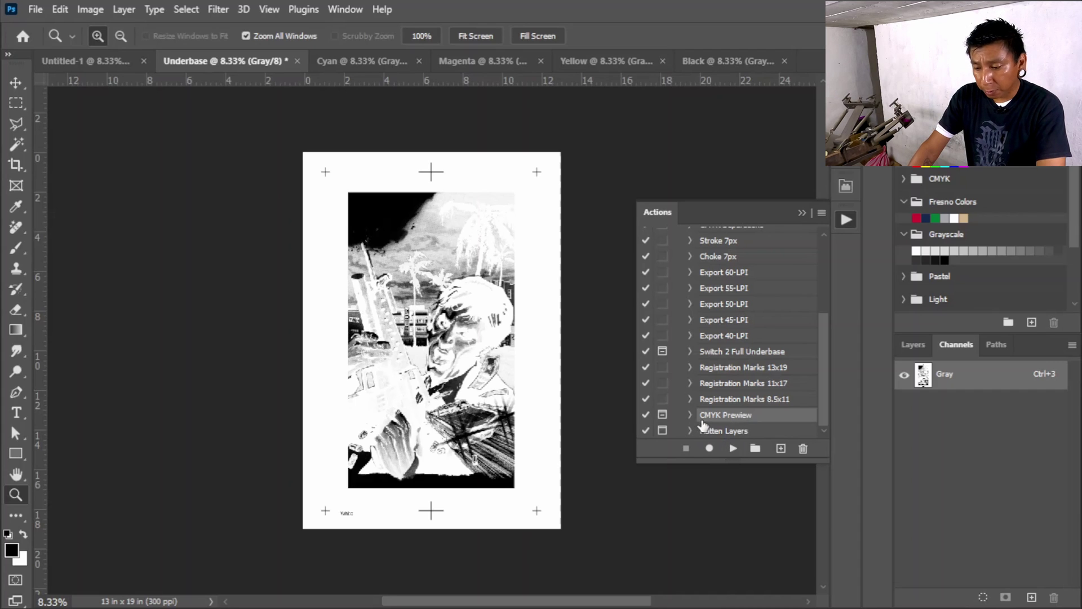
left_click(733, 448)
left_click(480, 239)
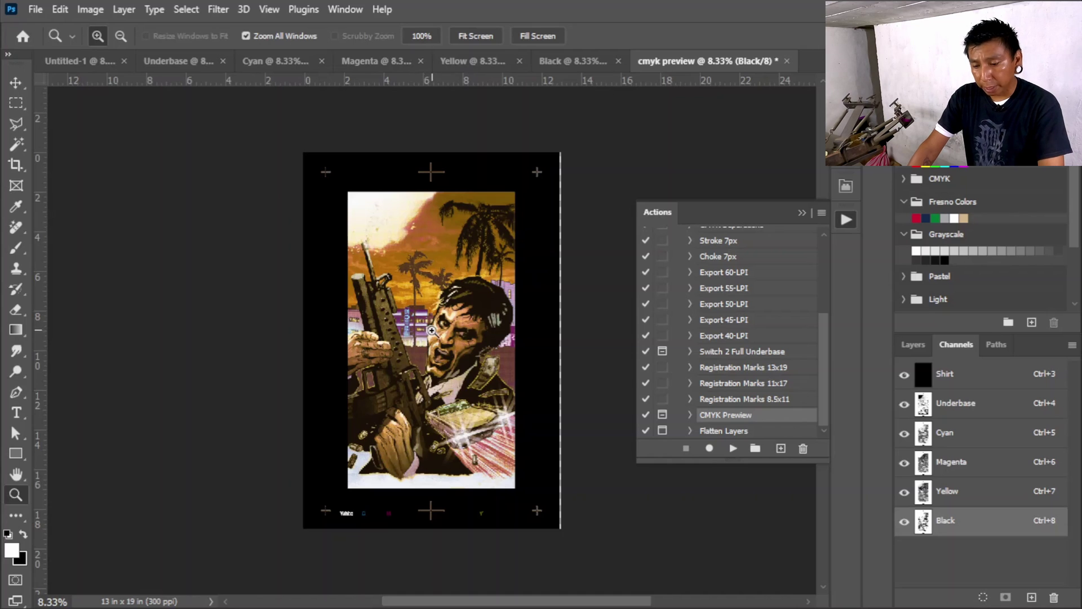
left_click(433, 332)
left_click_drag(965, 495, 969, 451)
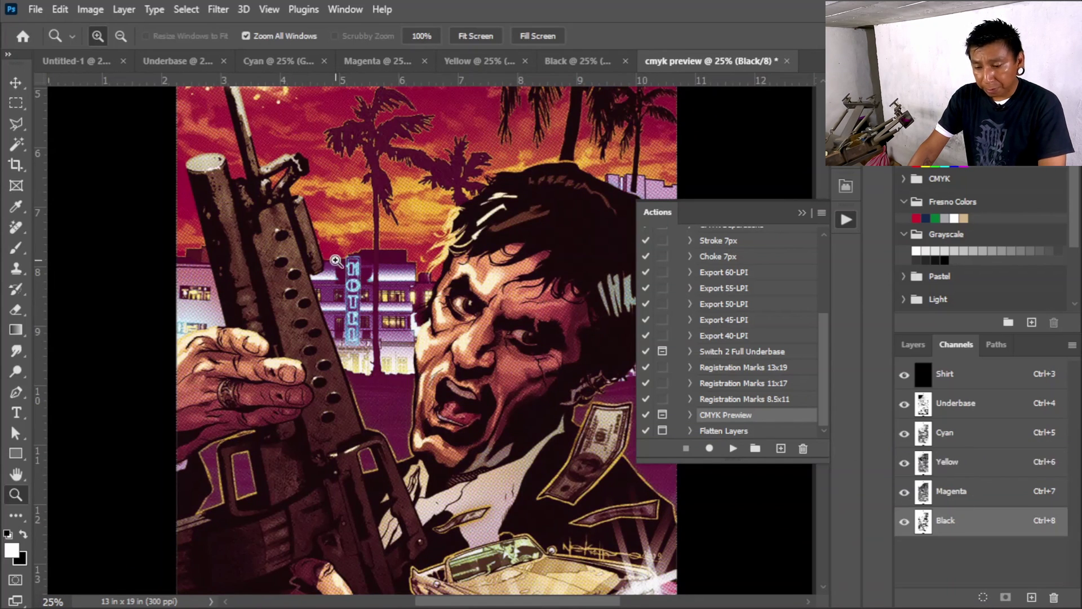
left_click(501, 329)
left_click(499, 317)
left_click(496, 293)
left_click(484, 220)
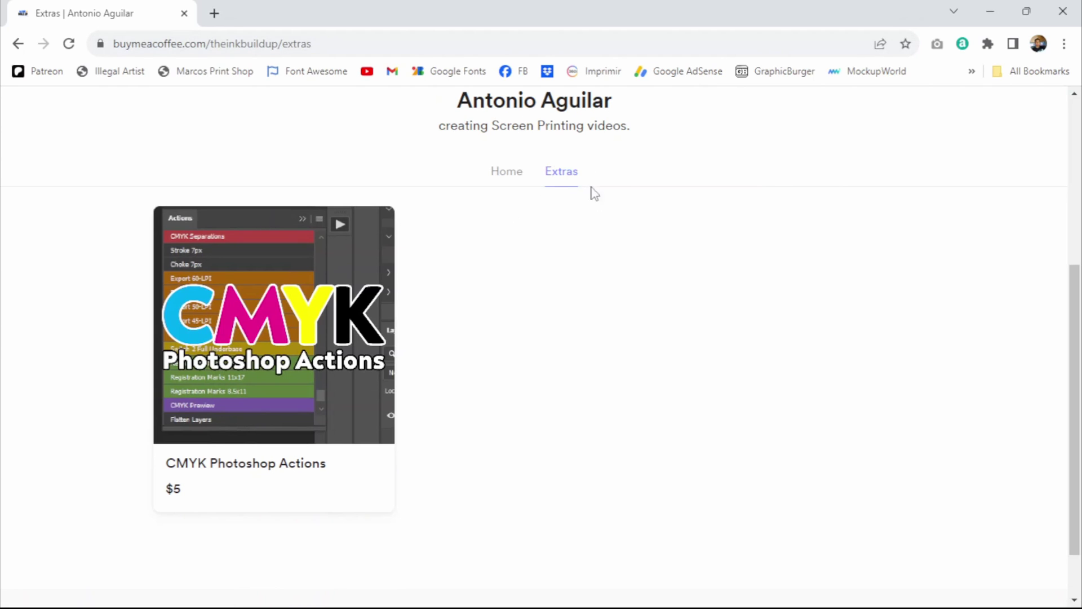
- Switch to File Explorer and extract the CMYK Separations zip archive in the Downloads folder
left_click(471, 596)
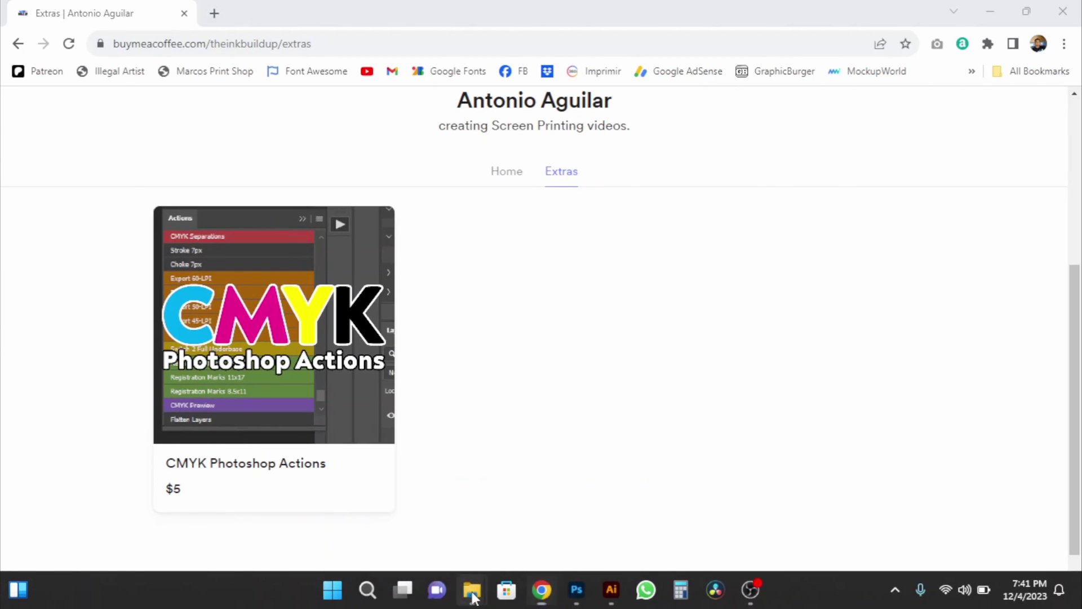
right_click(429, 169)
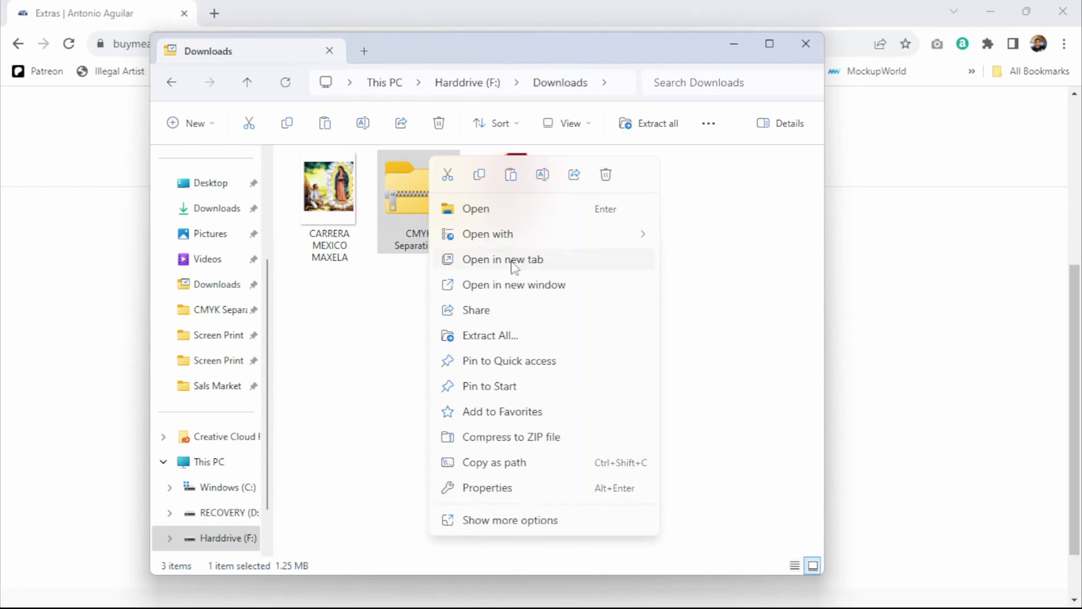
left_click(507, 336)
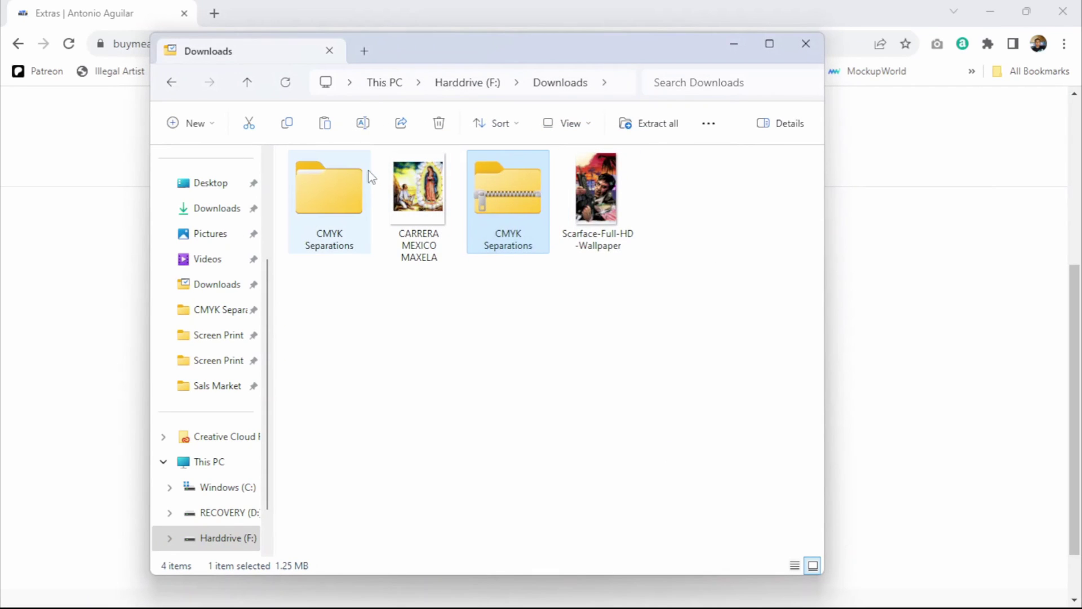
- Open the extracted CMYK Separations folder and open the Film-13x19 file in Photoshop
double_click(333, 186)
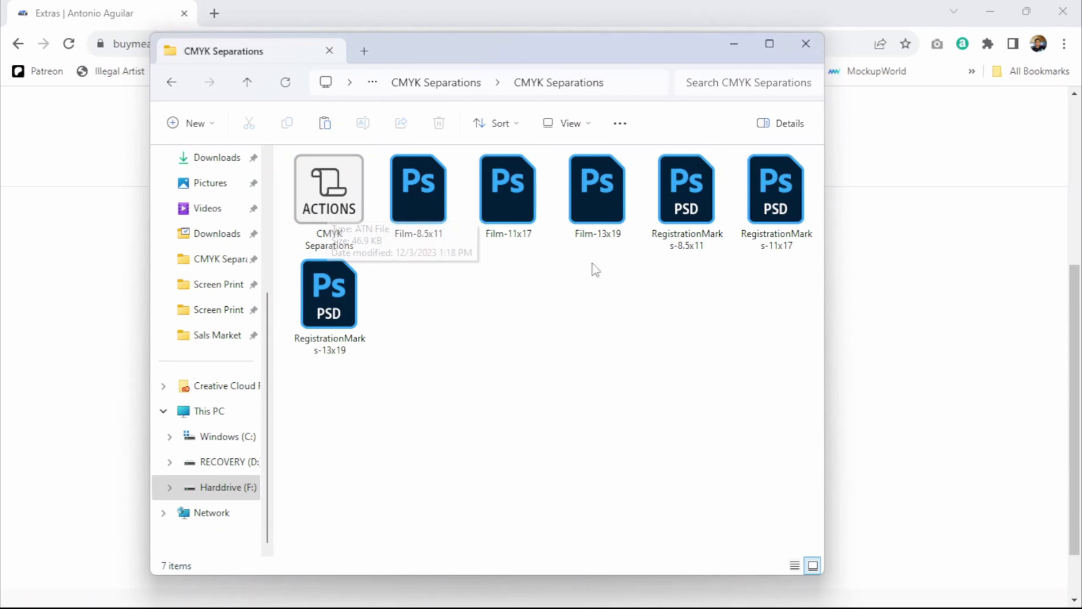
left_click_drag(606, 266, 416, 192)
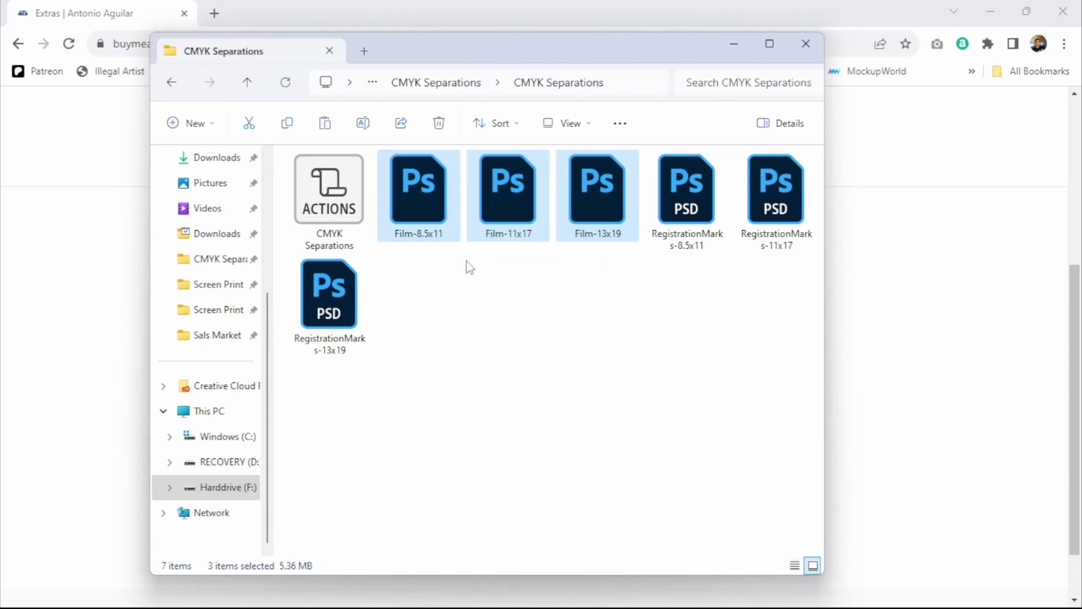
left_click(596, 292)
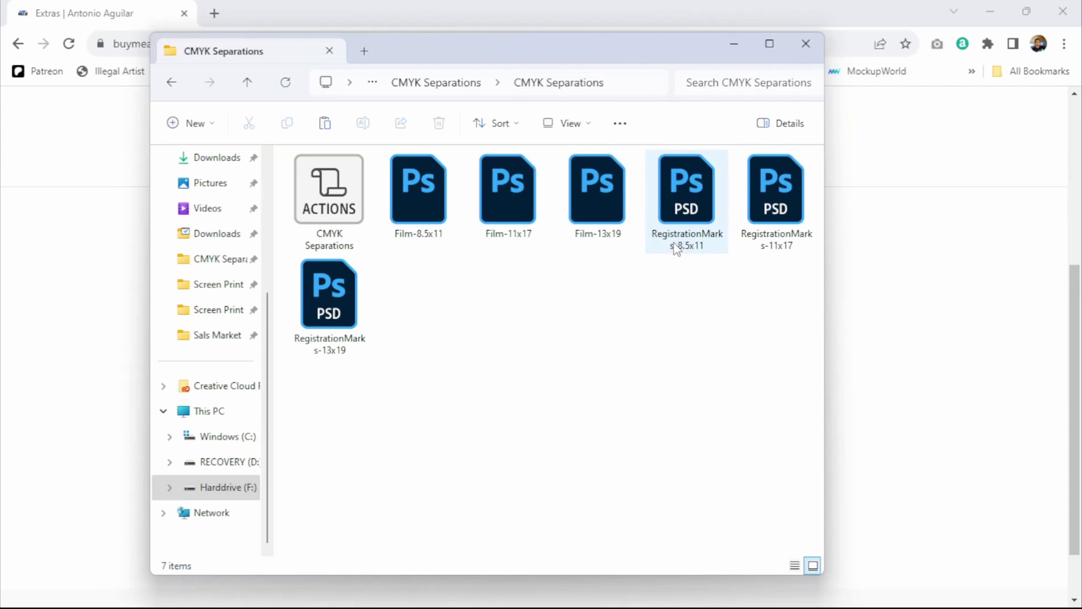
double_click(600, 189)
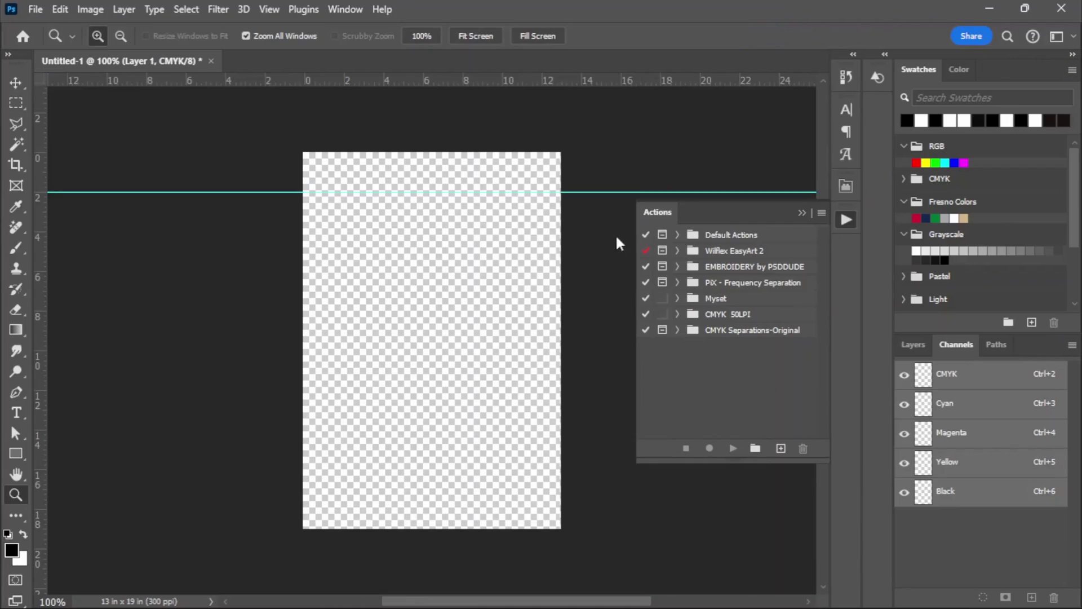
- Load the CMYK Separations actions file from the extracted folder and expand the loaded set to view its actions
left_click(820, 212)
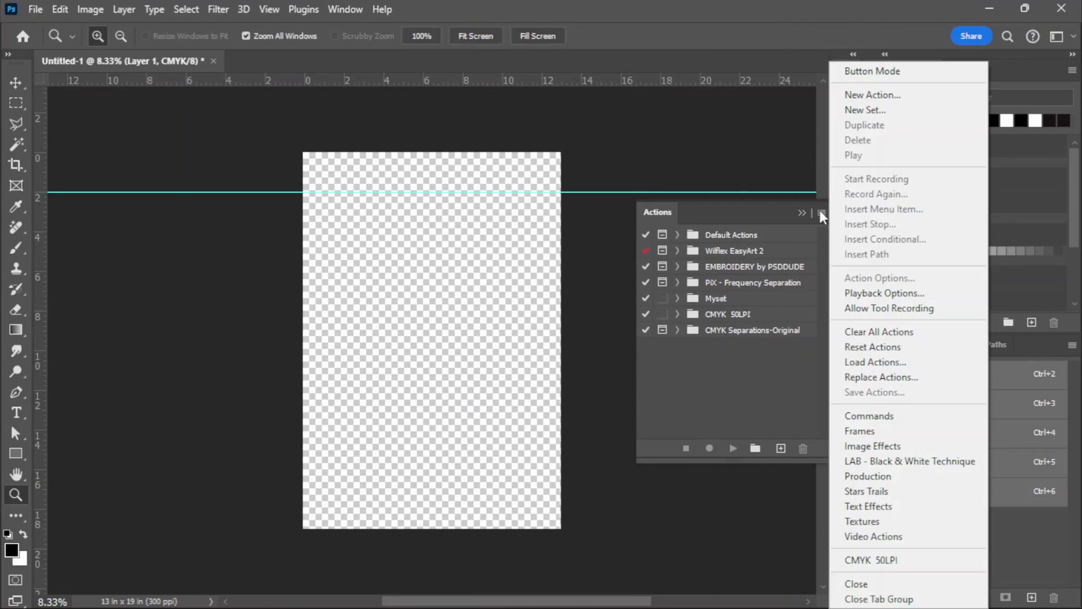
left_click(891, 361)
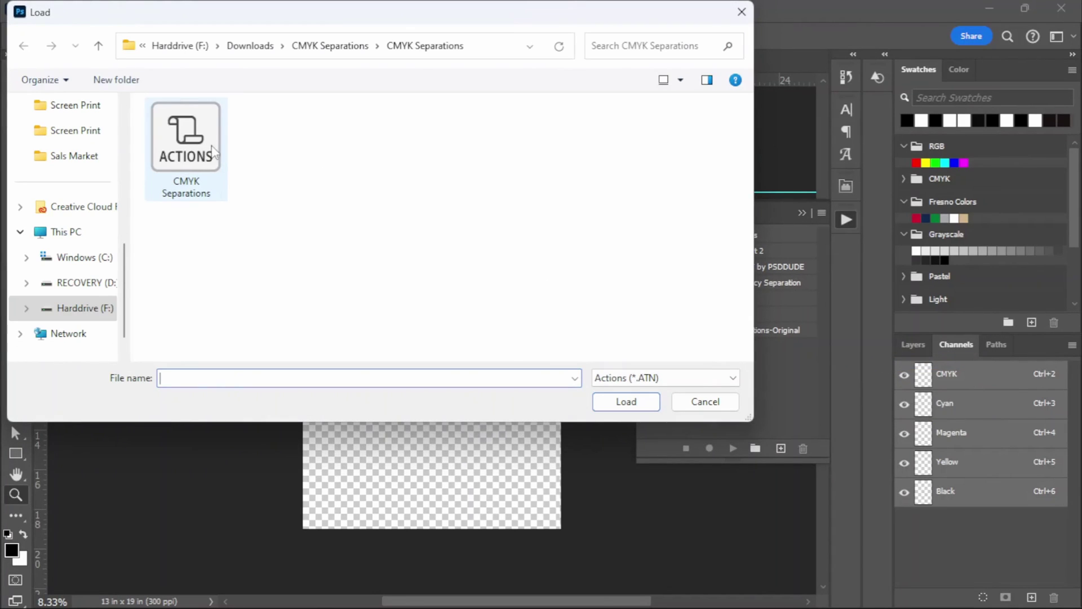
left_click(216, 151)
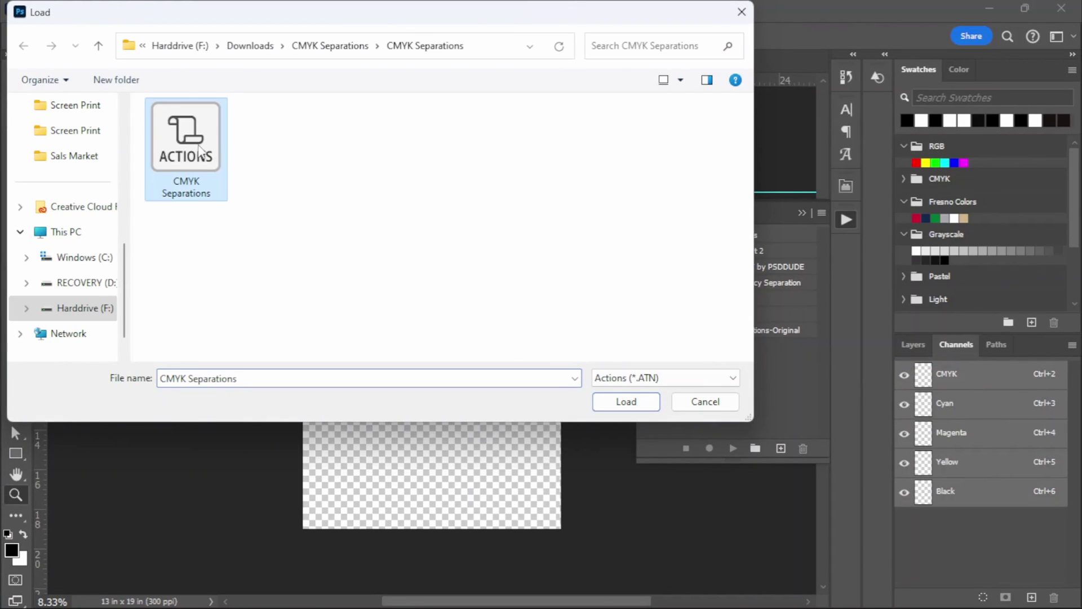
left_click(626, 402)
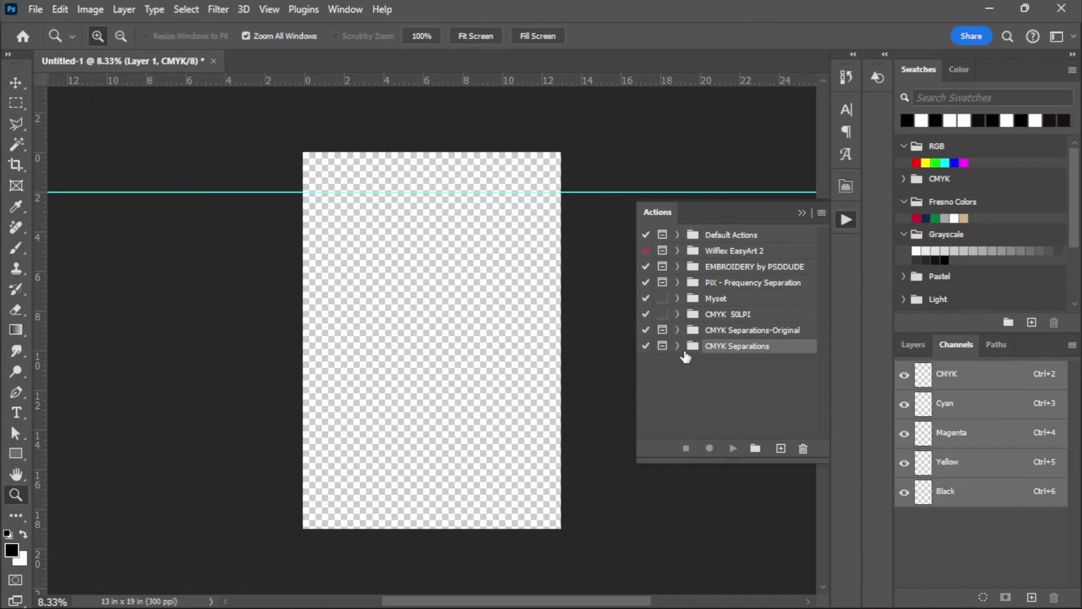
left_click(678, 347)
scroll(802, 362, "down", 3)
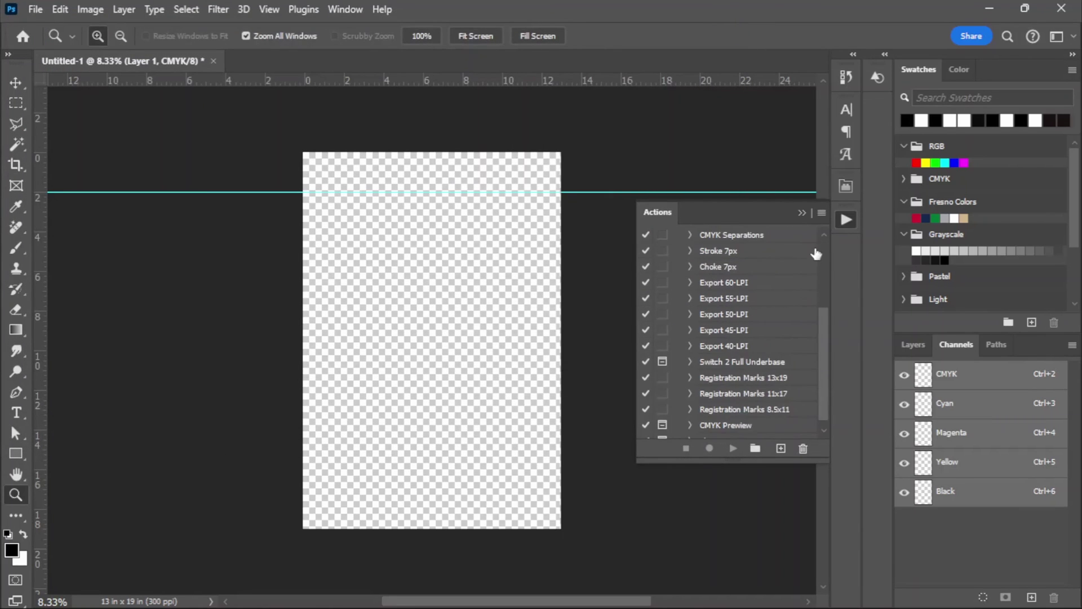
- Switch the actions list to Button Mode and bring the CMYK Separations actions into view
left_click(820, 213)
left_click(874, 74)
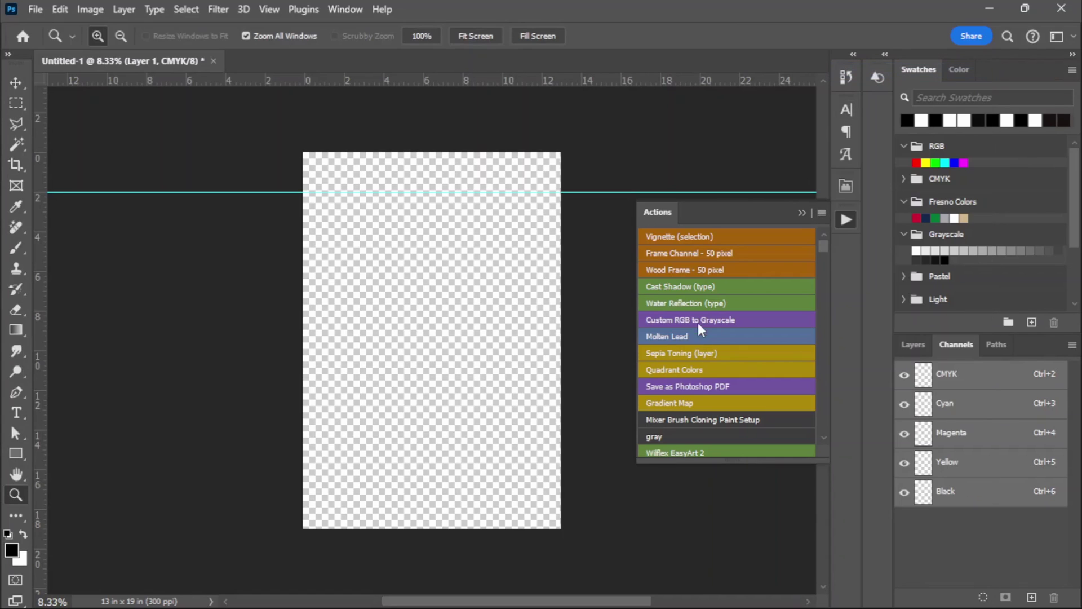
scroll(710, 385, "down", 5)
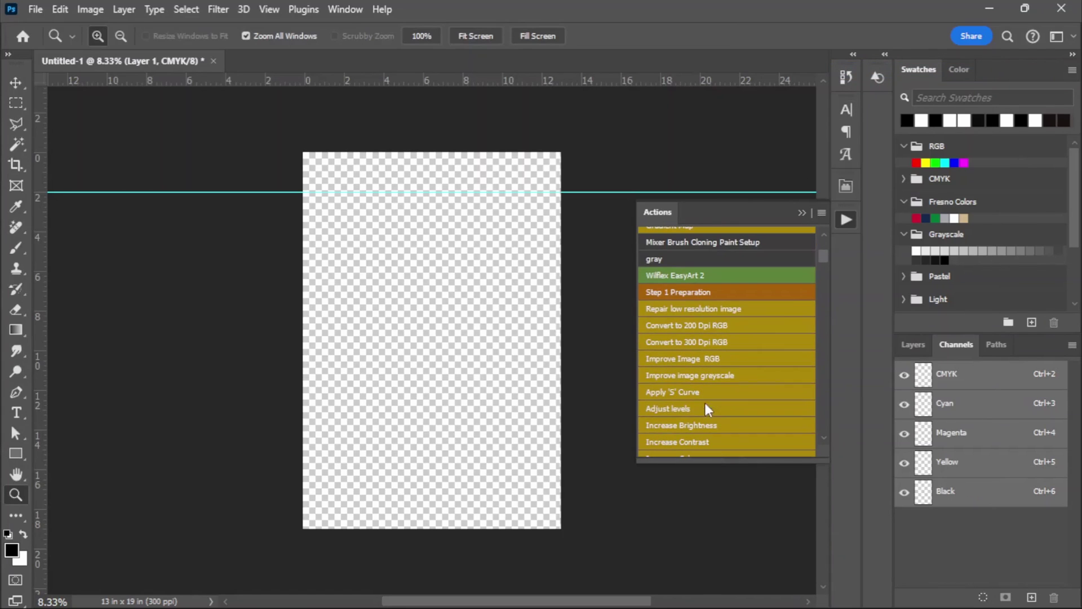
left_click_drag(817, 263, 827, 466)
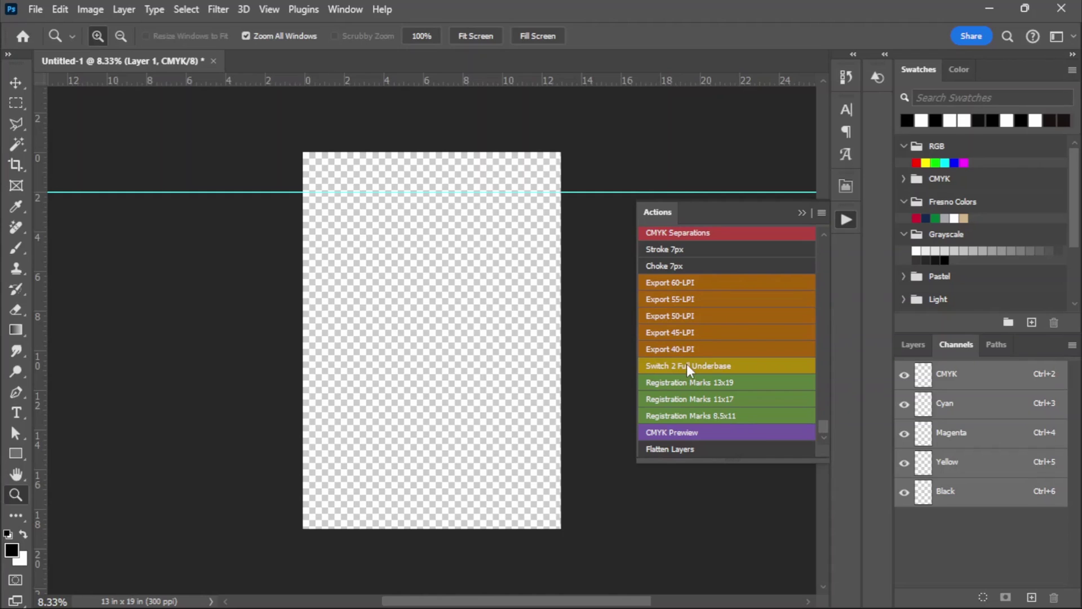
- Turn off Button Mode for the actions list and look through the CMYK Separations set
scroll(686, 365, "up", 1)
left_click(821, 213)
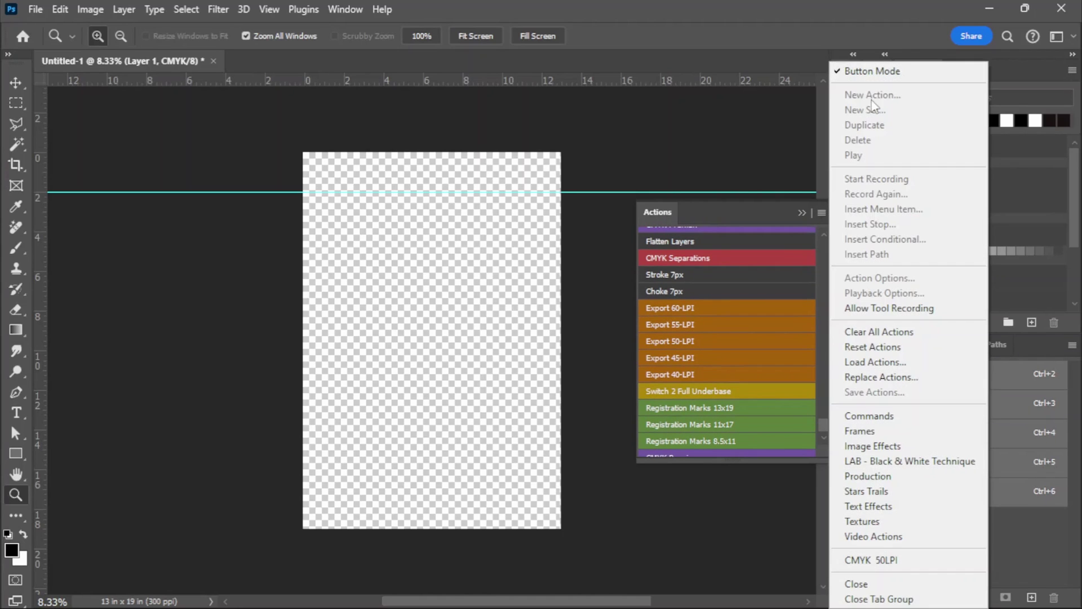
left_click(880, 70)
scroll(735, 376, "down", 1)
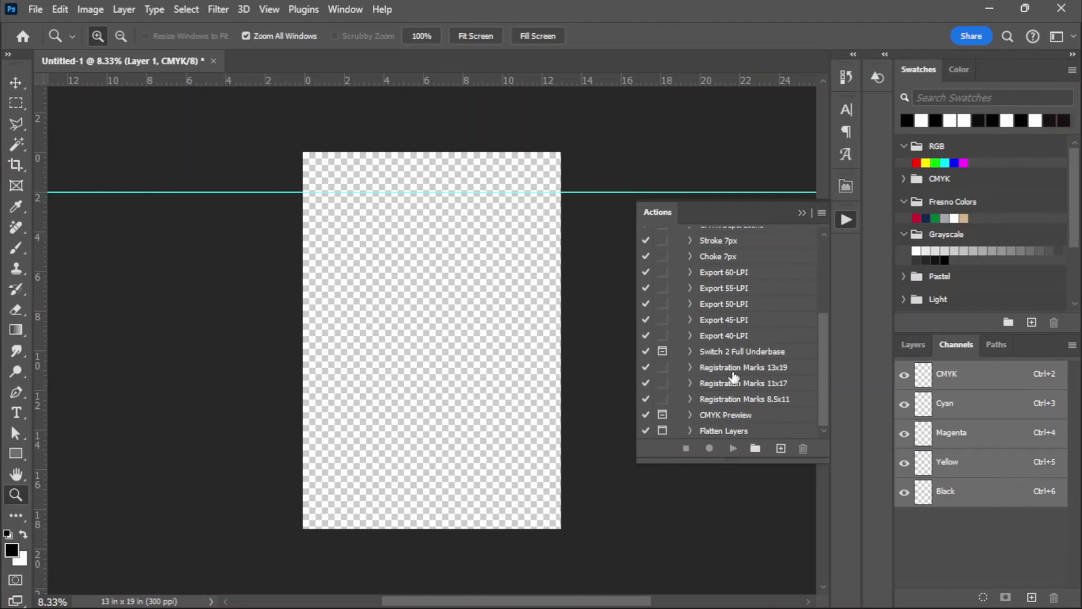
scroll(736, 378, "up", 4)
scroll(731, 346, "down", 2)
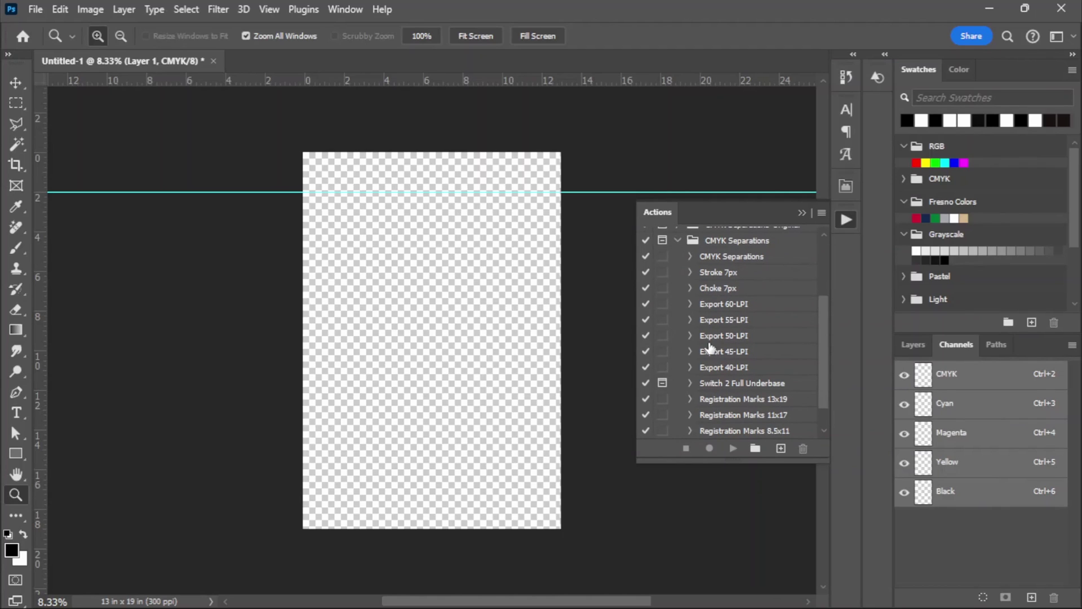
scroll(733, 367, "down", 2)
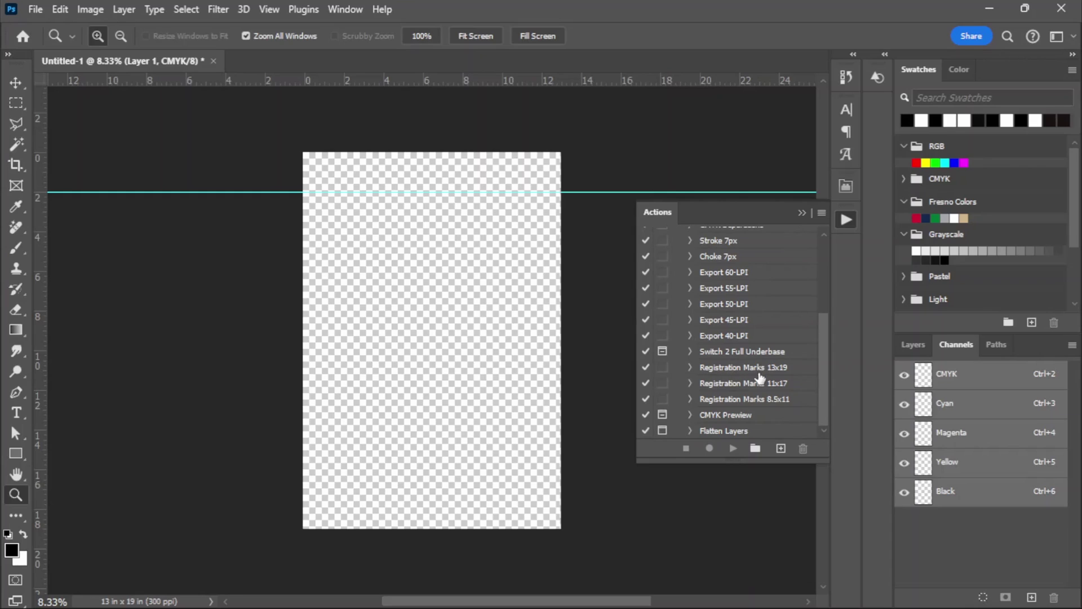
- Relink the Open command of the Registration Marks 13x19 action to RegistrationMarks-13x19 in the extracted folder, closing the opened file and collapsing the action
left_click(690, 367)
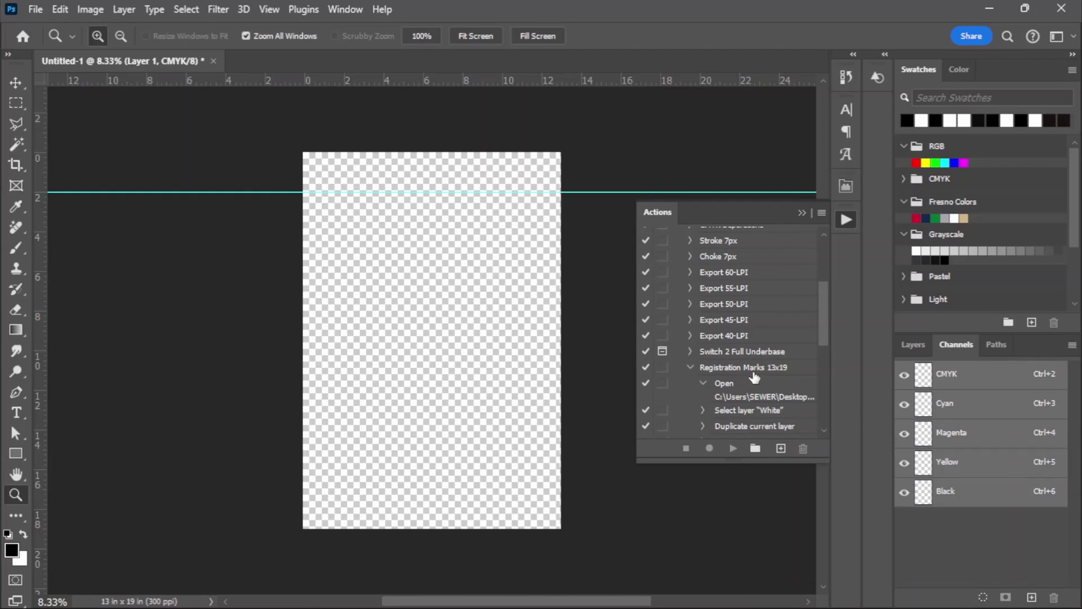
left_click(691, 369)
left_click(691, 369)
left_click(704, 385)
left_click(704, 384)
double_click(788, 397)
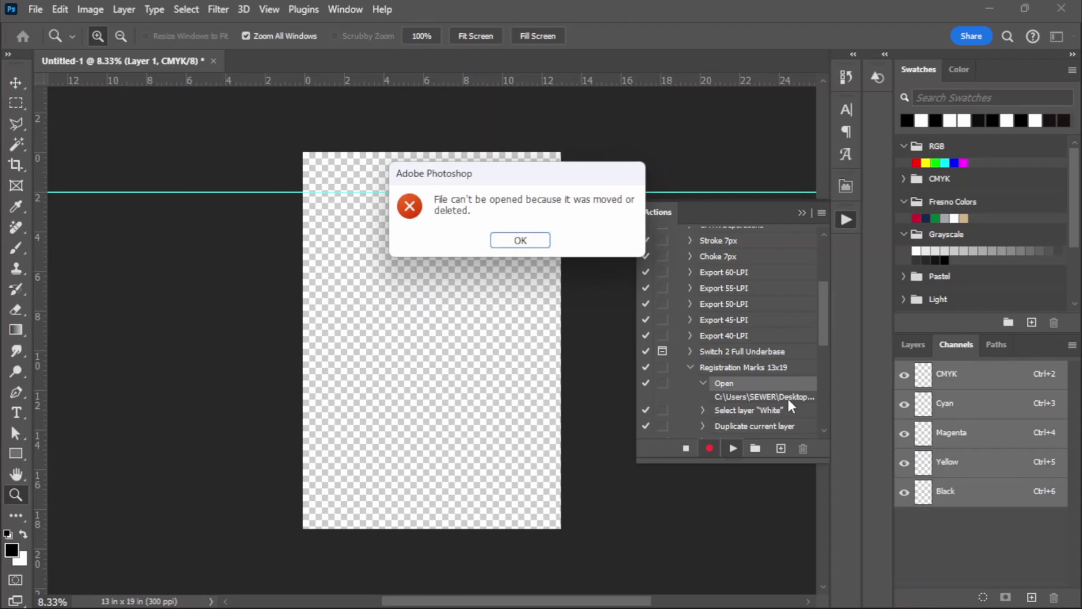
left_click(520, 241)
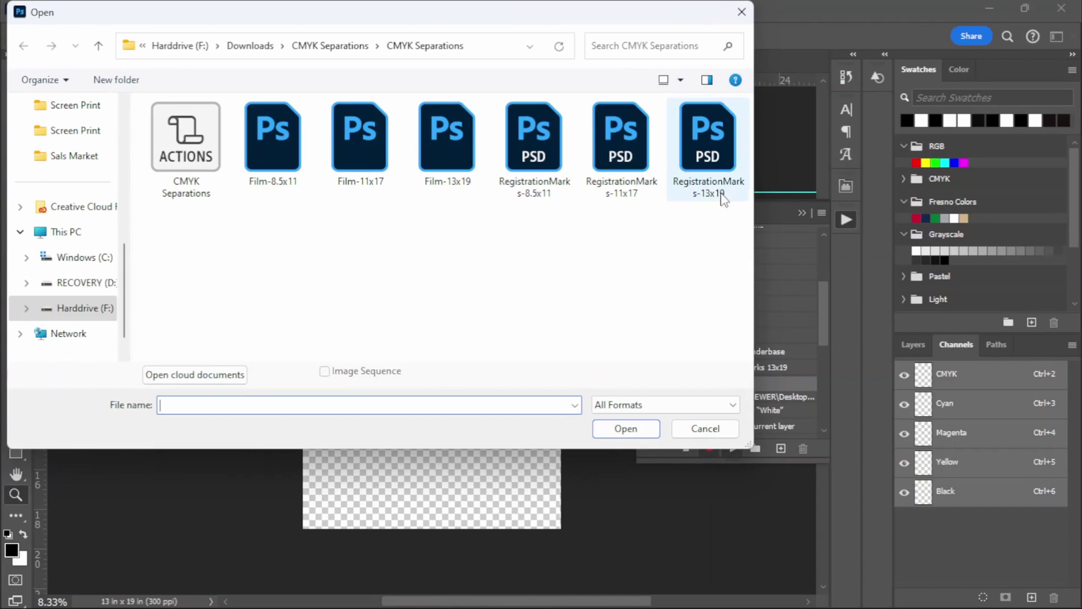
left_click(711, 198)
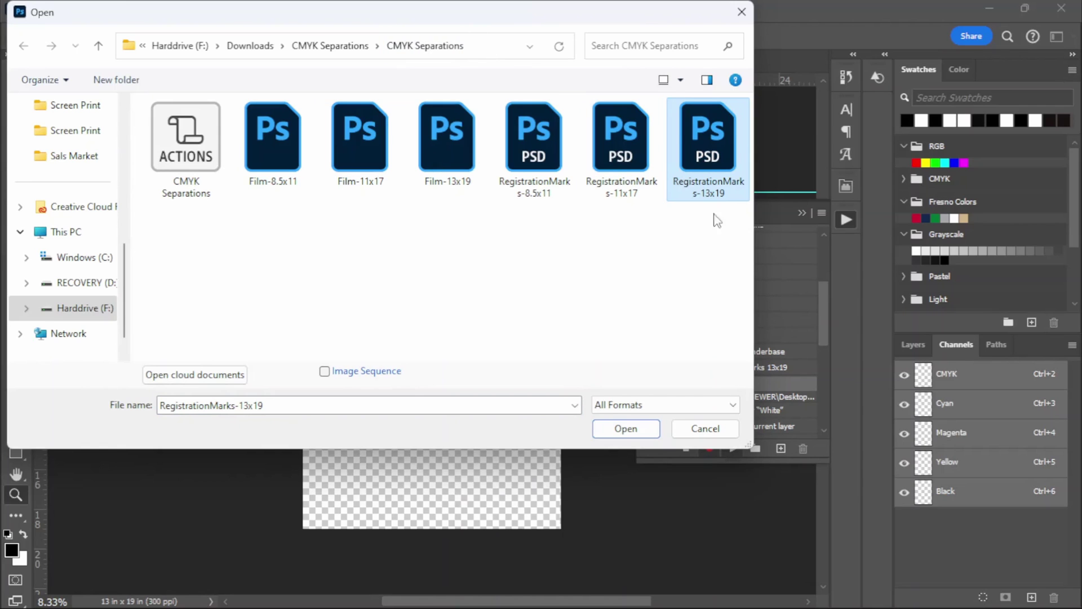
left_click(626, 428)
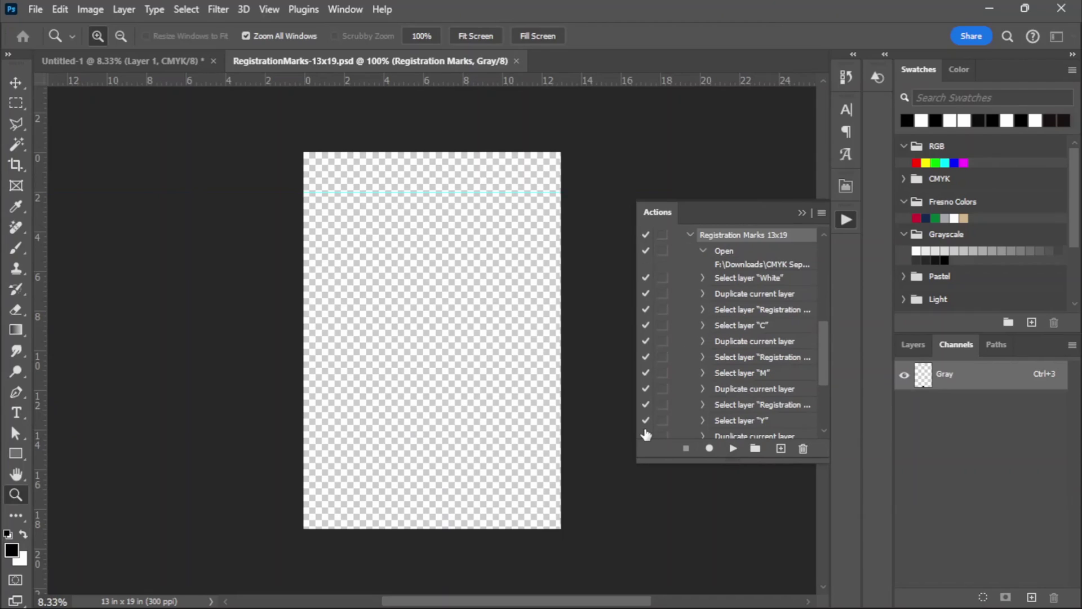
left_click(519, 62)
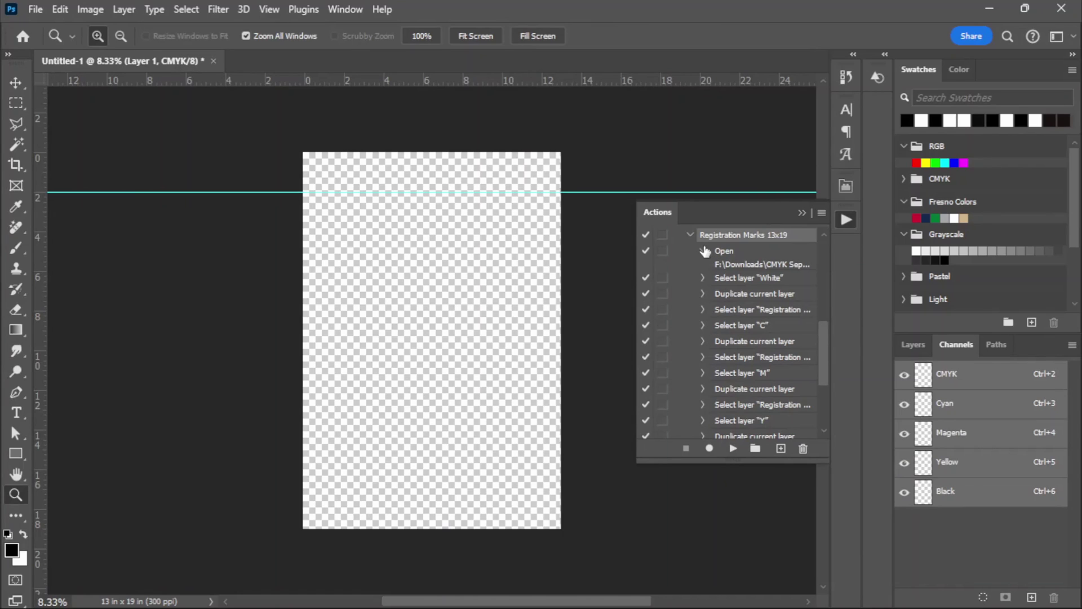
left_click(690, 235)
- Relink the Open command of the Registration Marks 11x17 action to RegistrationMarks-11x17, closing the opened file and collapsing the action
left_click(699, 387)
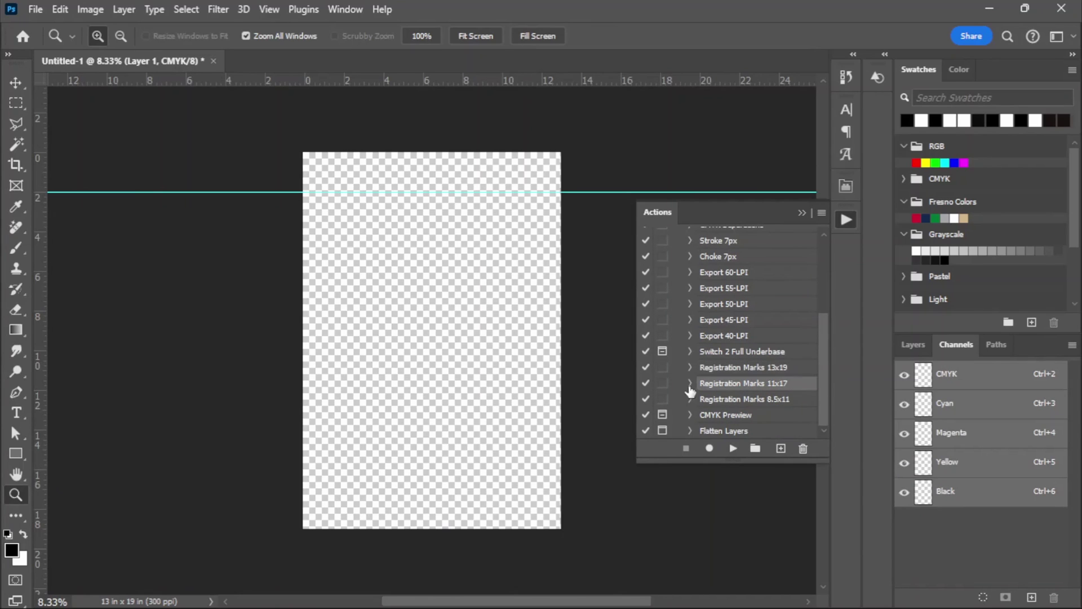
left_click(691, 383)
left_click(700, 401)
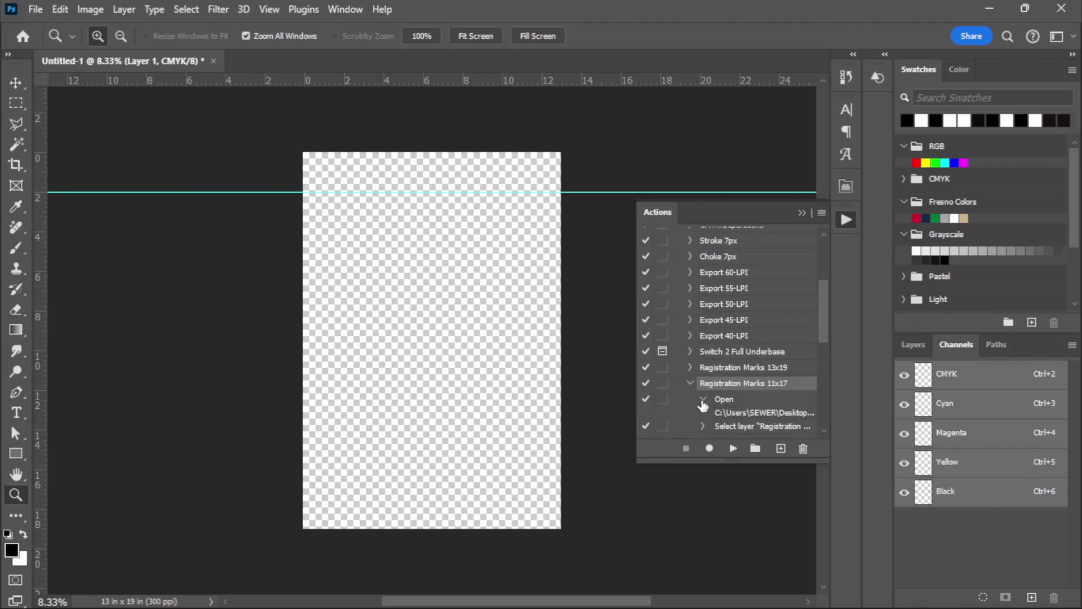
scroll(741, 401, "down", 2)
double_click(758, 380)
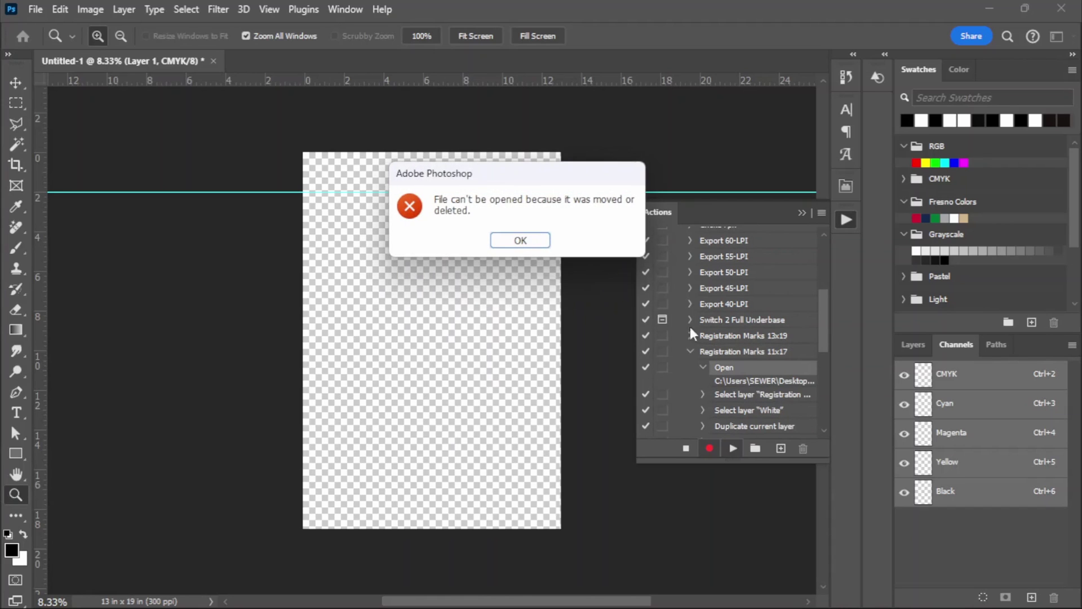
left_click(529, 241)
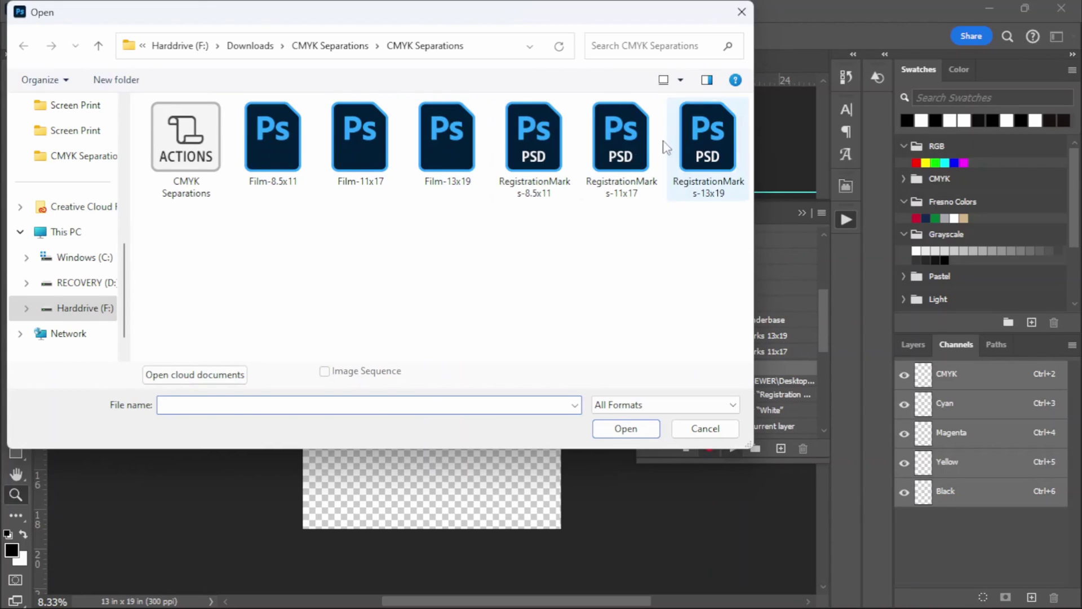
left_click(636, 152)
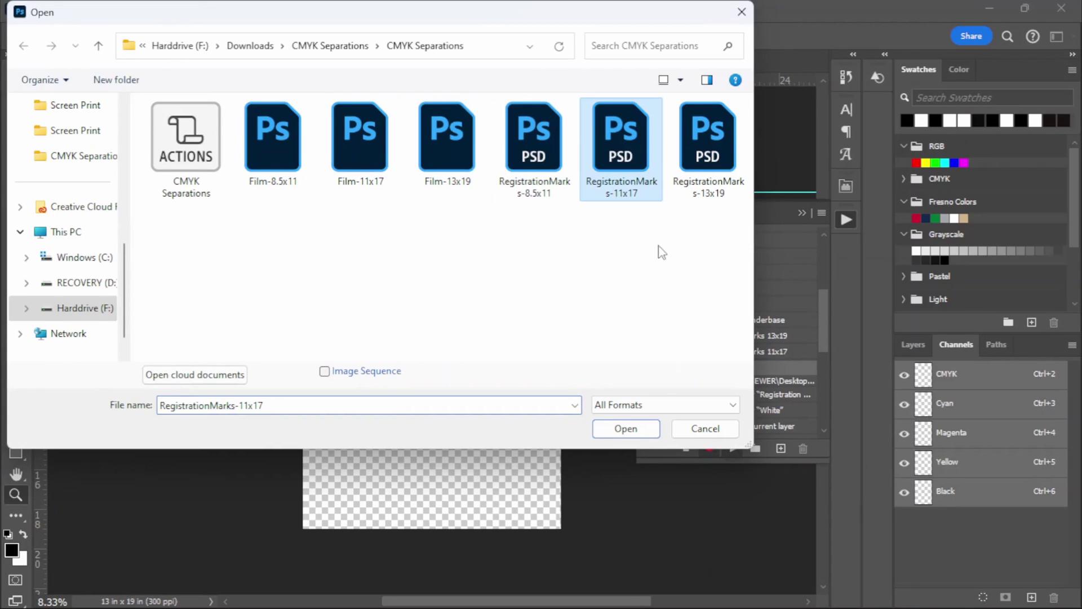
left_click(642, 430)
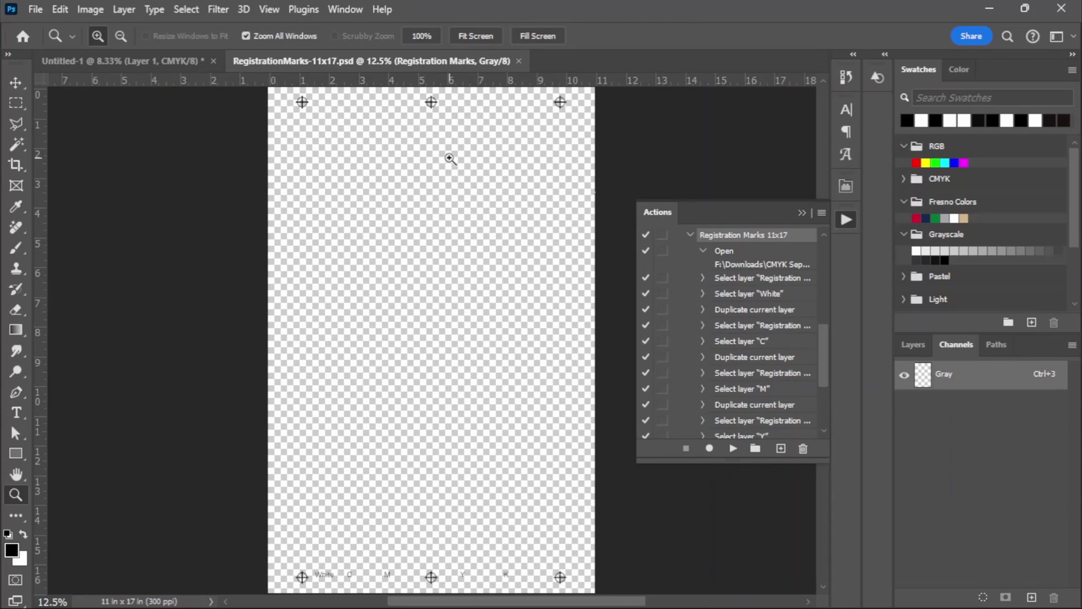
left_click(519, 61)
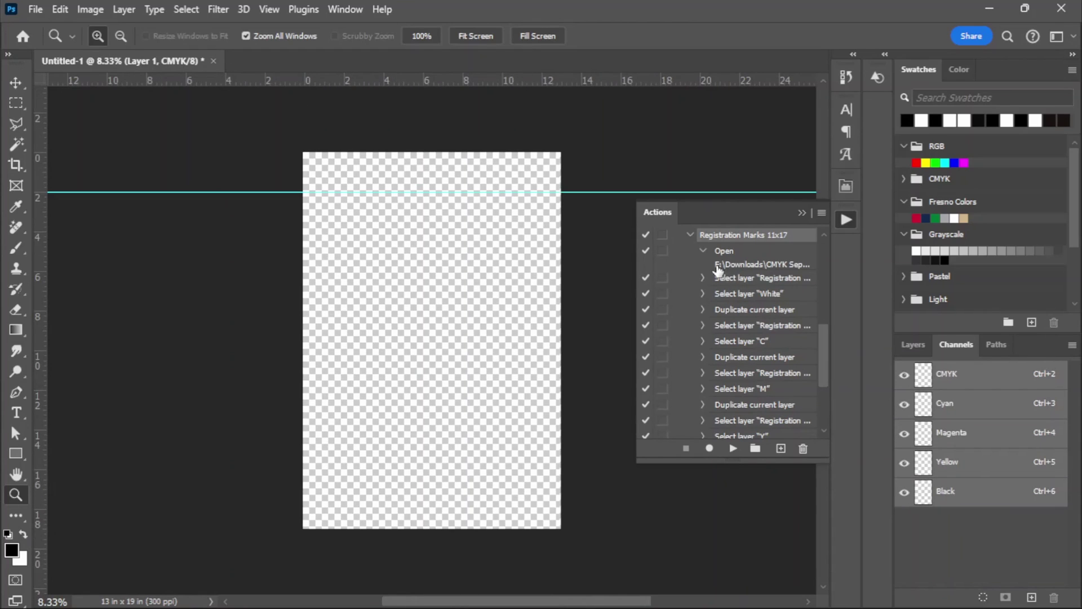
left_click(690, 235)
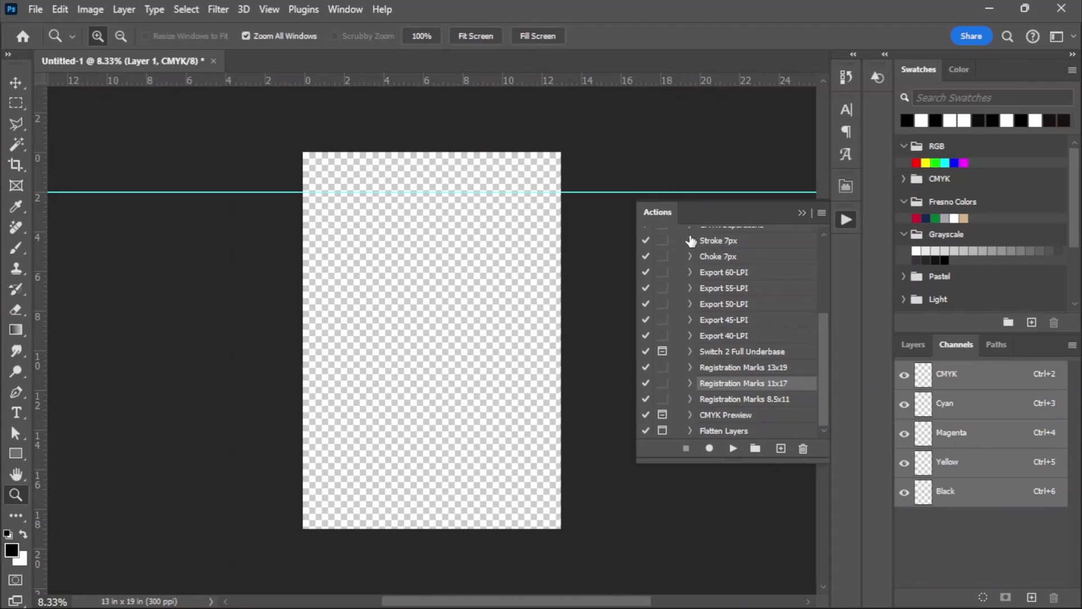
- Relink the Open command of the Registration Marks 8.5x11 action to RegistrationMarks-8.5x11 and close the file it opens
left_click(695, 399)
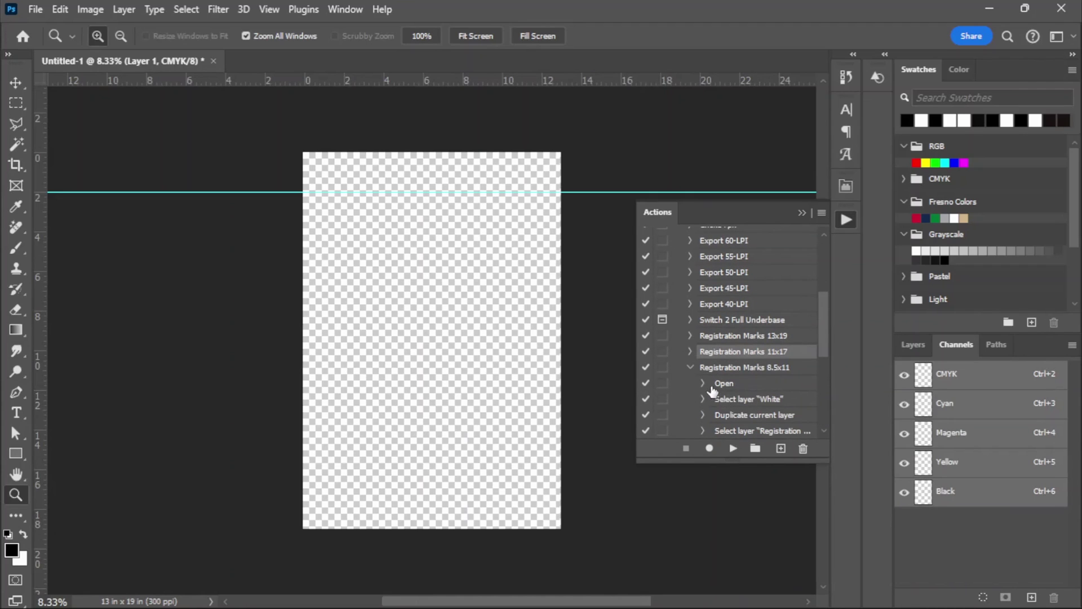
left_click(702, 384)
double_click(776, 396)
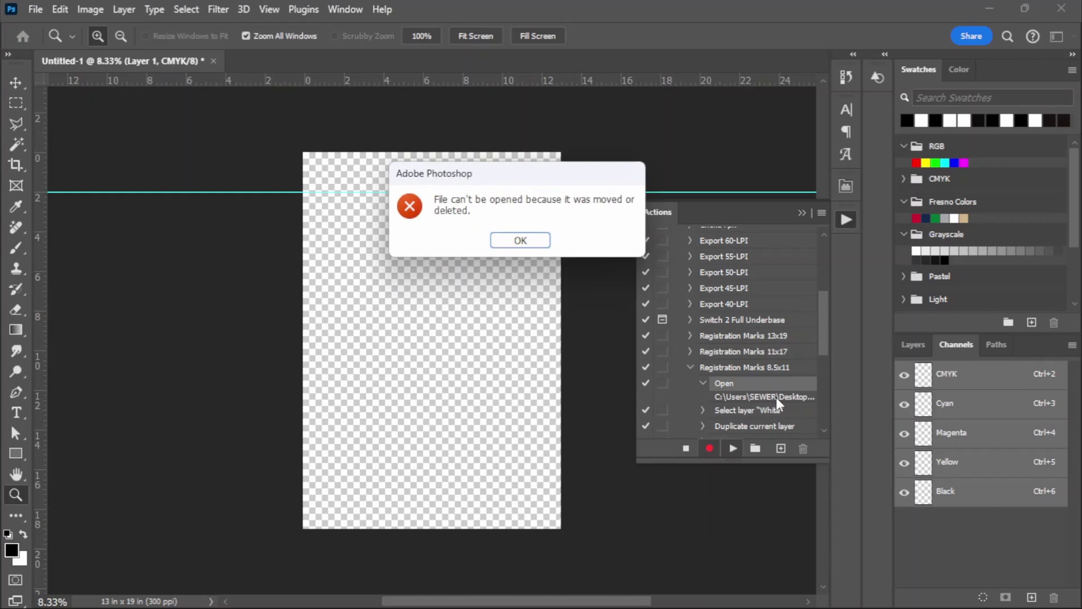
left_click(530, 246)
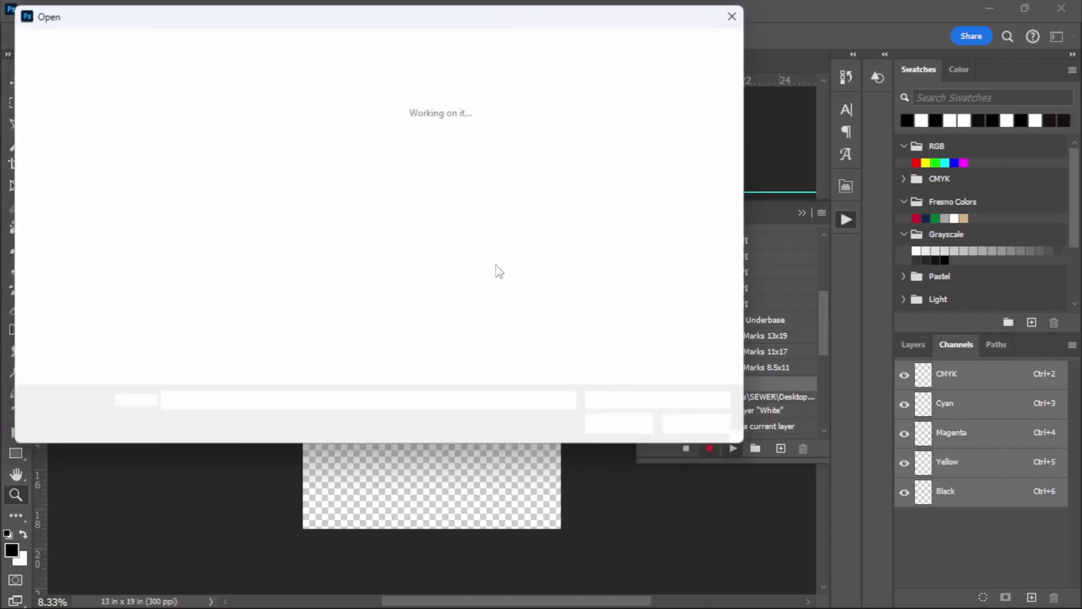
left_click(535, 144)
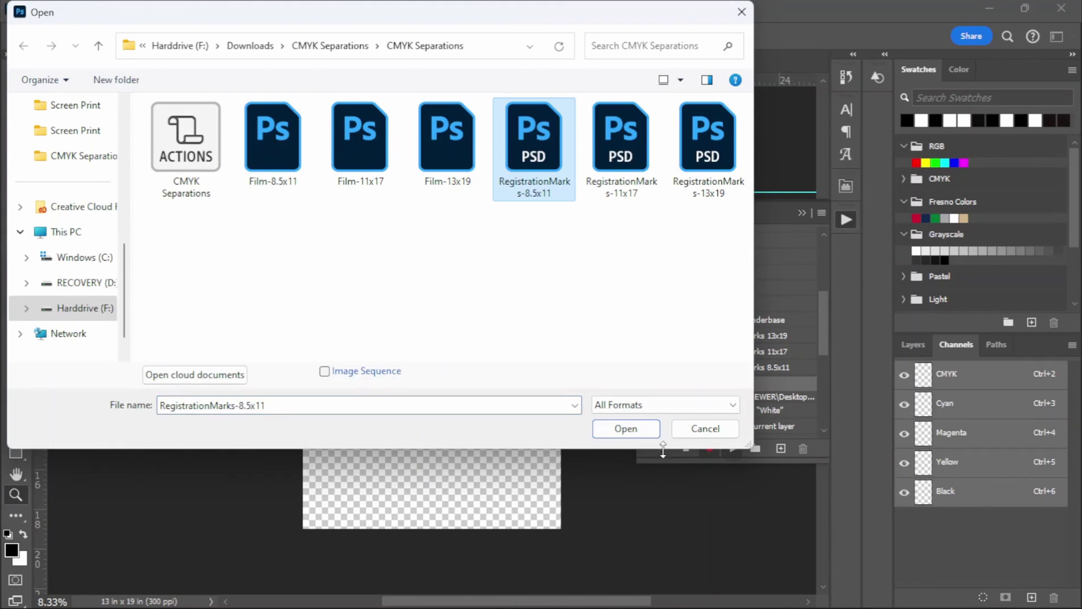
left_click(627, 429)
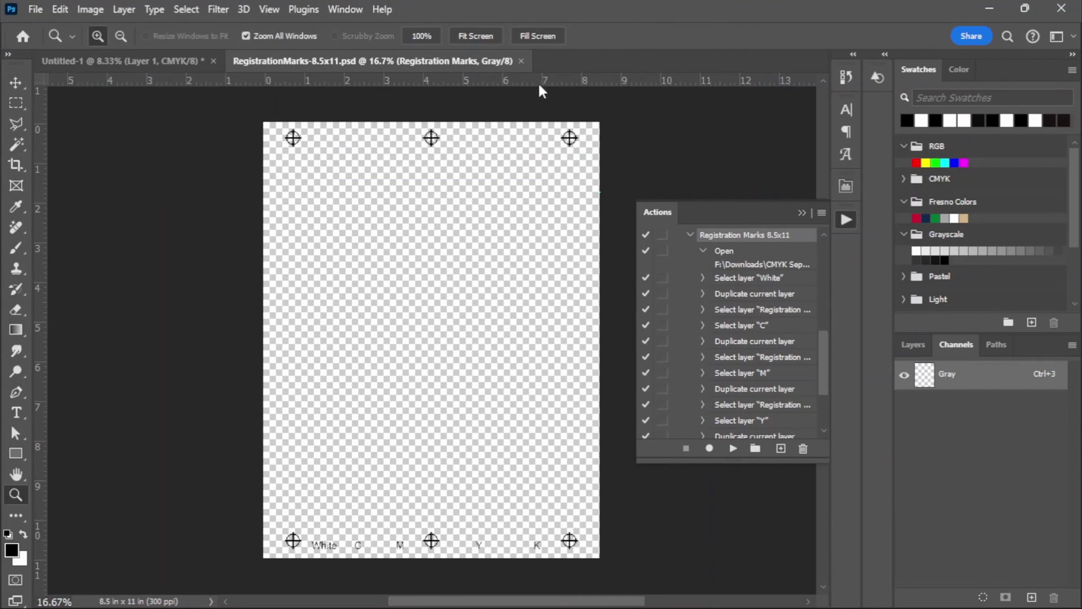
left_click(521, 61)
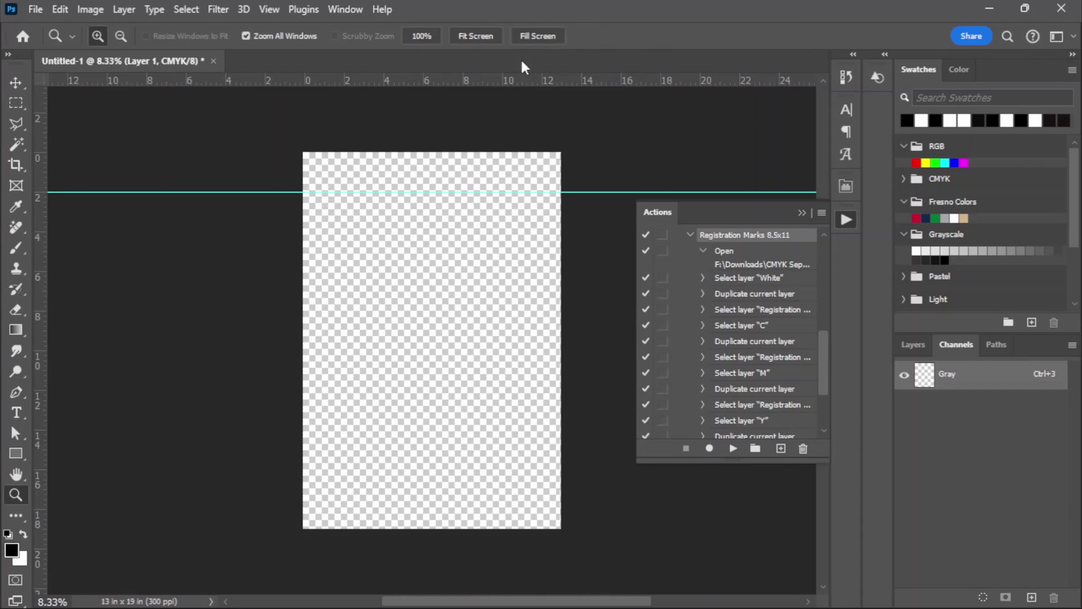
- Discard the untitled document, replace it with a fresh one from Film-13x19 in File Explorer, and collapse the Registration Marks 8.5x11 action
left_click(213, 61)
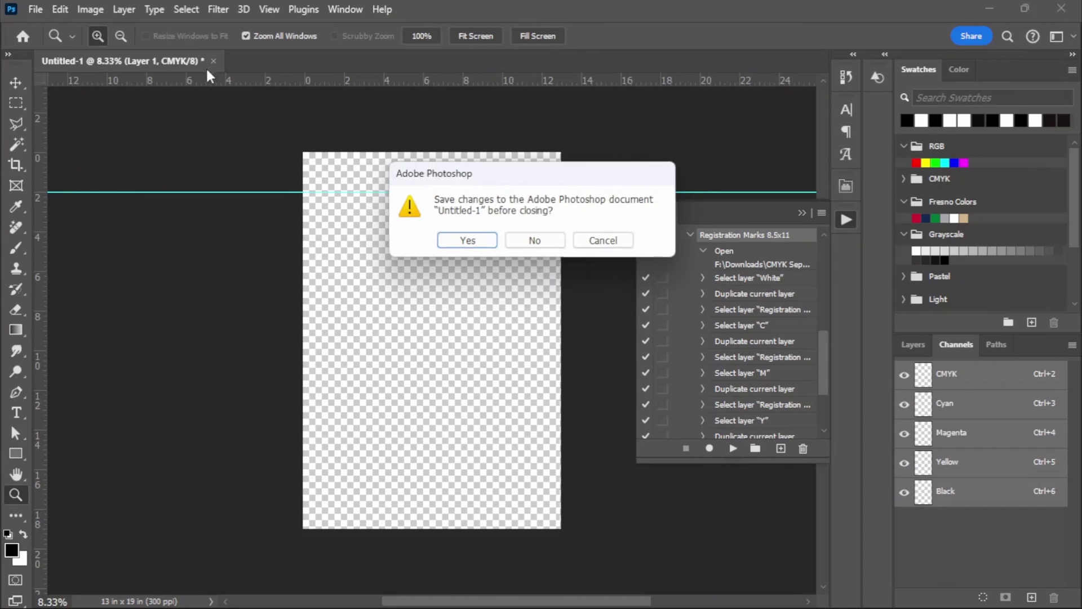
left_click(524, 241)
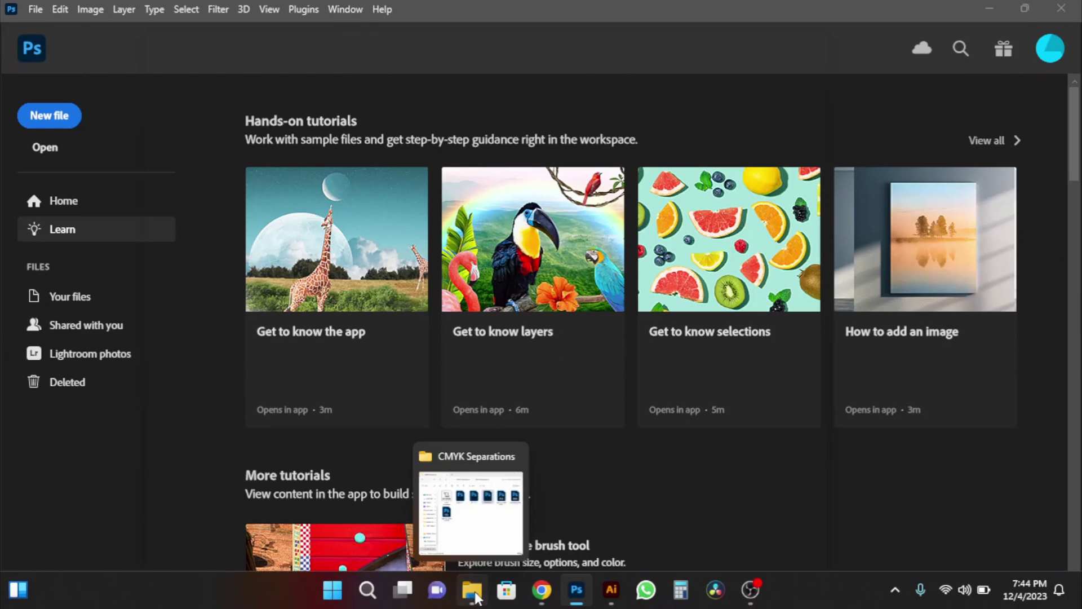
left_click(475, 593)
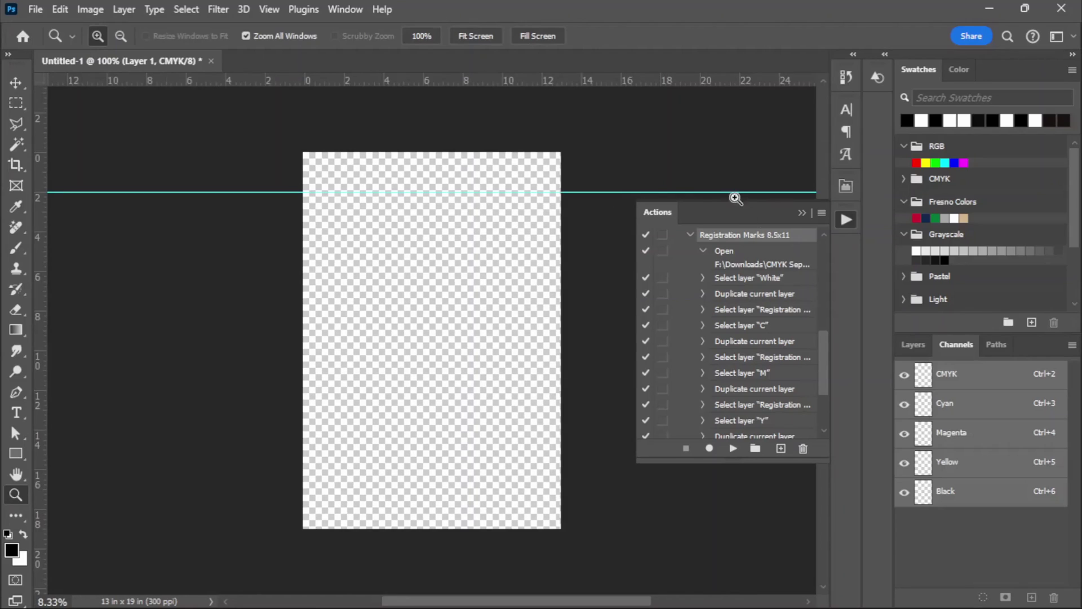
left_click(702, 252)
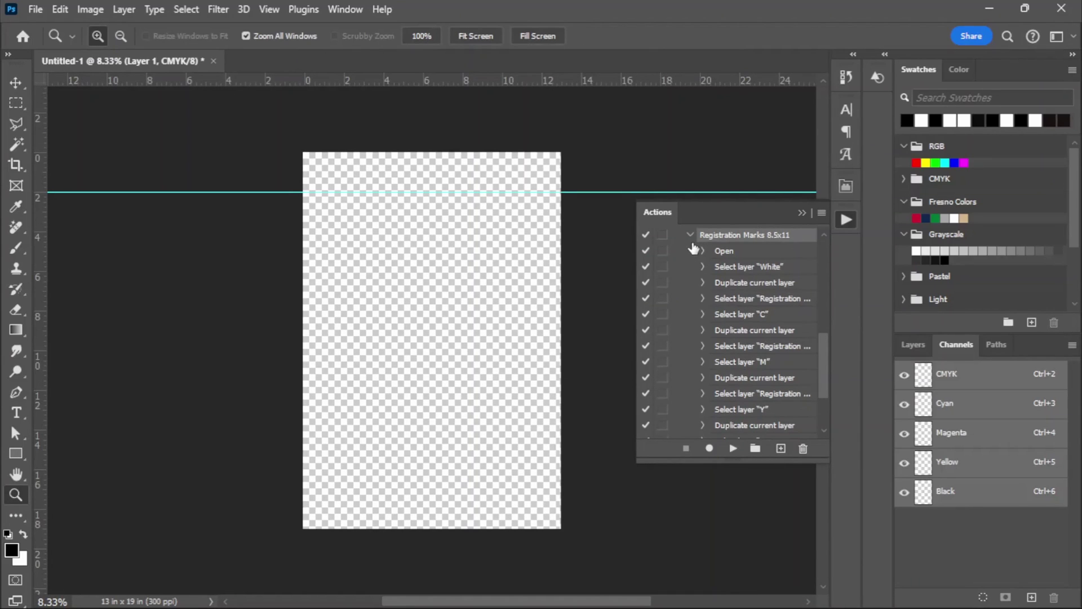
left_click(690, 235)
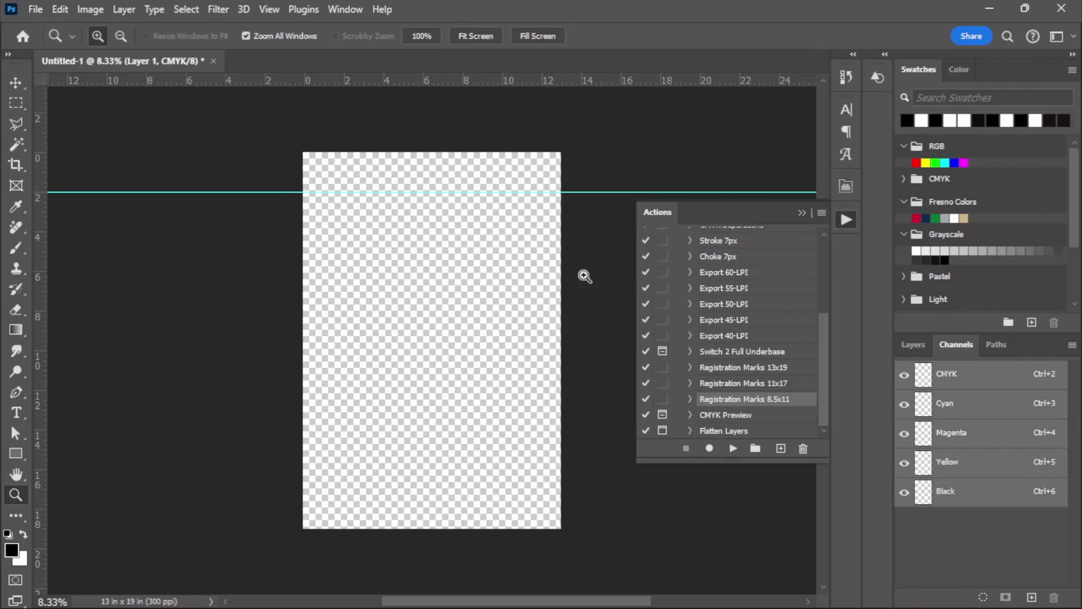
- Place the Scarface-Full-HD-Wallpaper image from the Downloads folder in the document and scale it down about its center until its top meets the guide
left_click(467, 598)
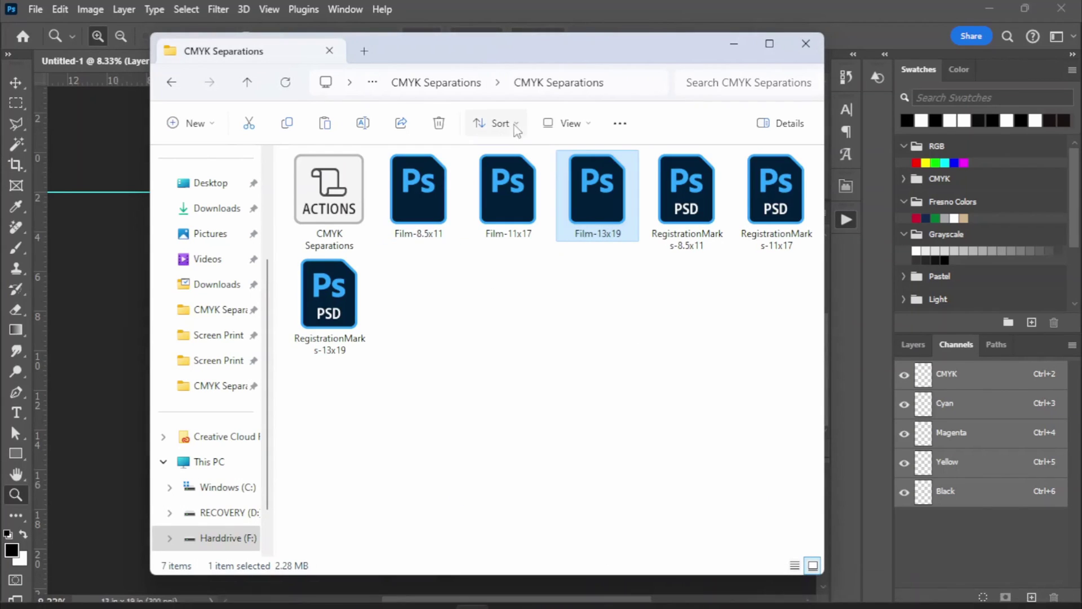
left_click(449, 88)
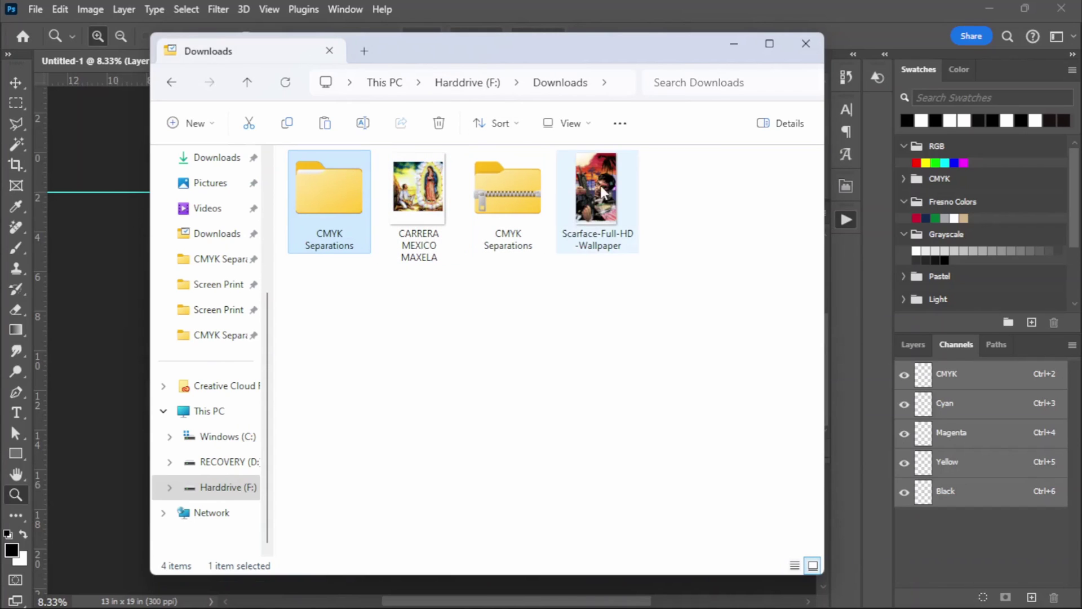
left_click(597, 187)
left_click_drag(602, 187, 100, 253)
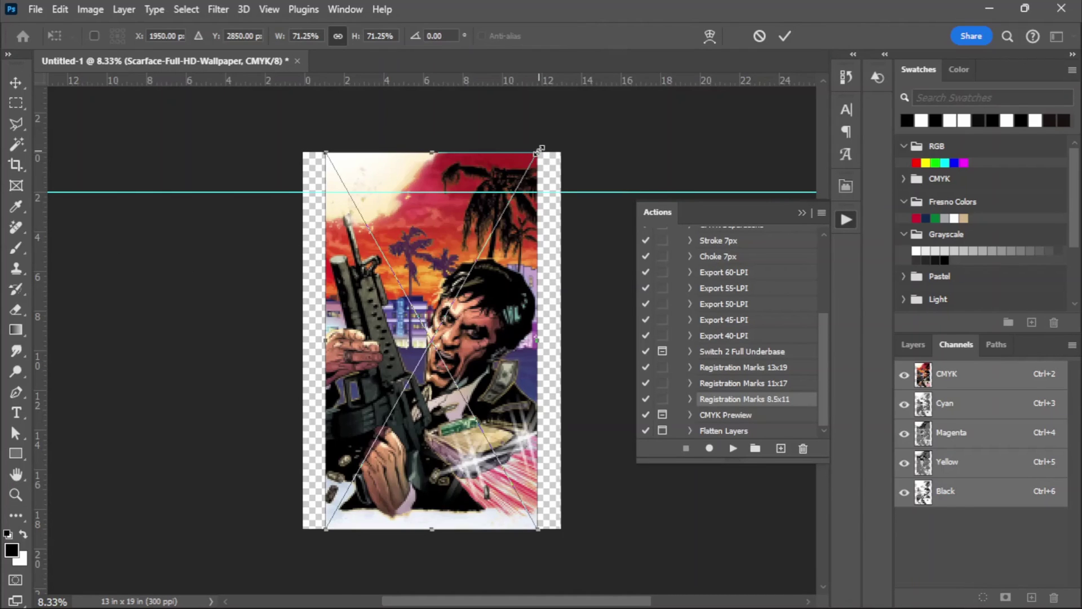
left_click_drag(539, 150, 513, 192)
left_click(785, 38)
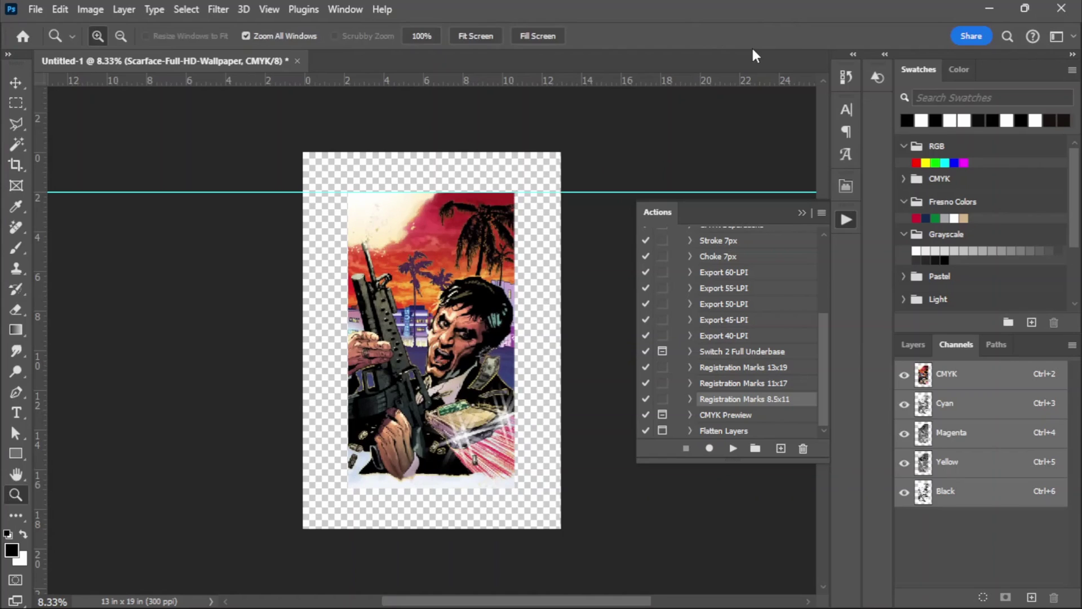
- Rasterize the Scarface-Full-HD-Wallpaper layer
left_click(913, 345)
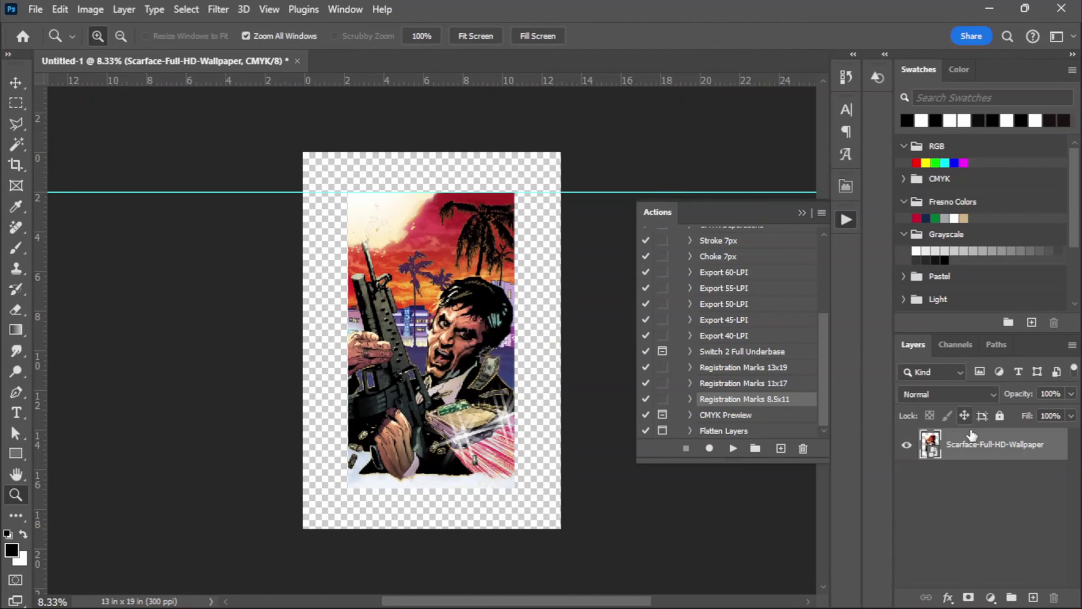
right_click(974, 452)
left_click(888, 332)
- Run the CMYK Separations action on the artwork and bring up the spot channels it generates
scroll(772, 335, "up", 2)
left_click(749, 290)
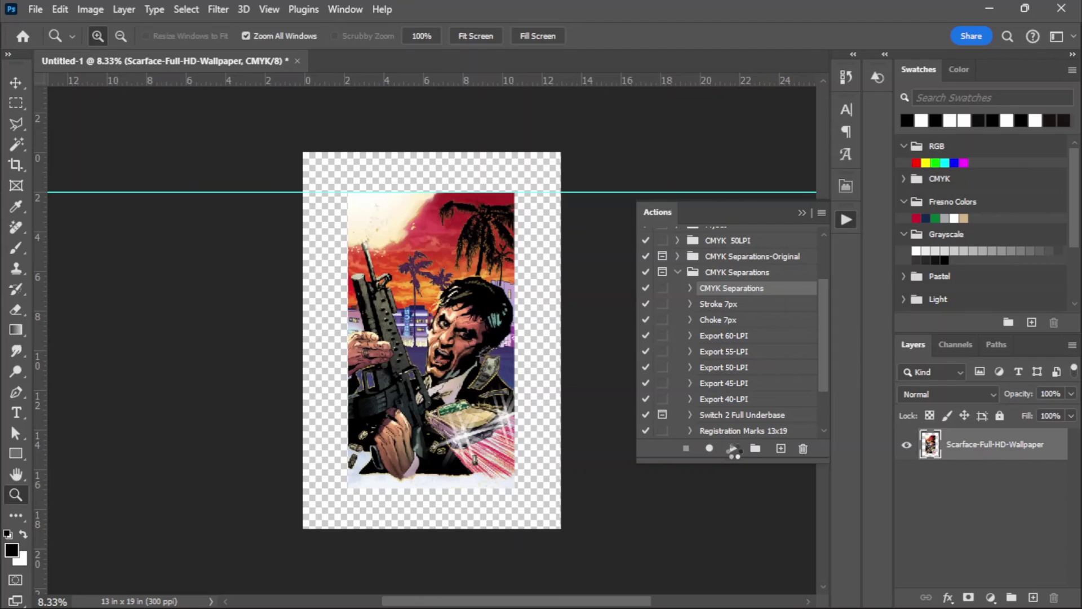
left_click(734, 448)
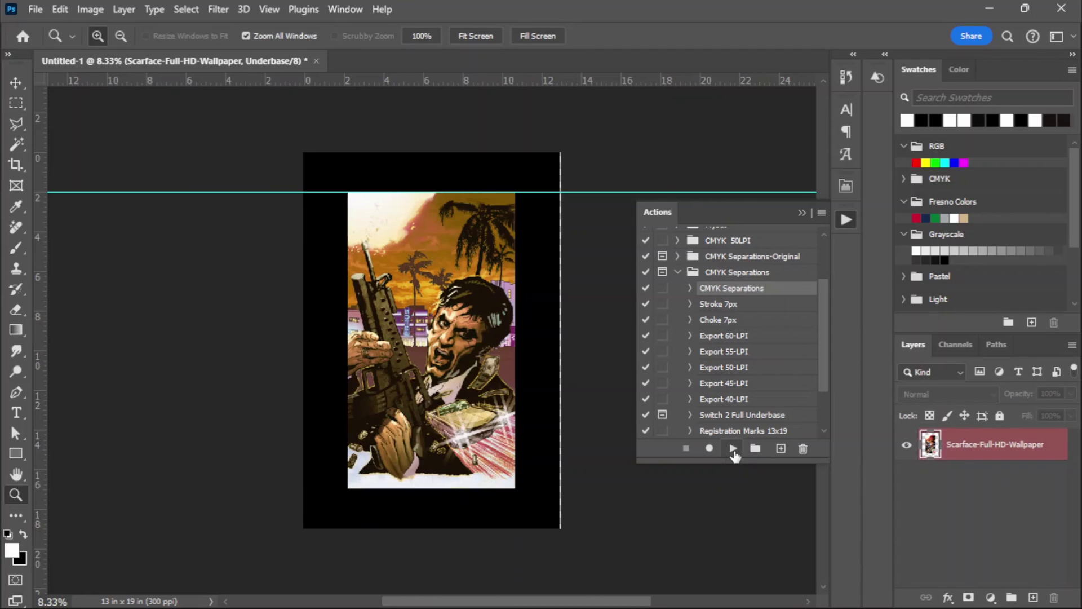
left_click(955, 346)
scroll(967, 537, "down", 2)
scroll(967, 536, "down", 1)
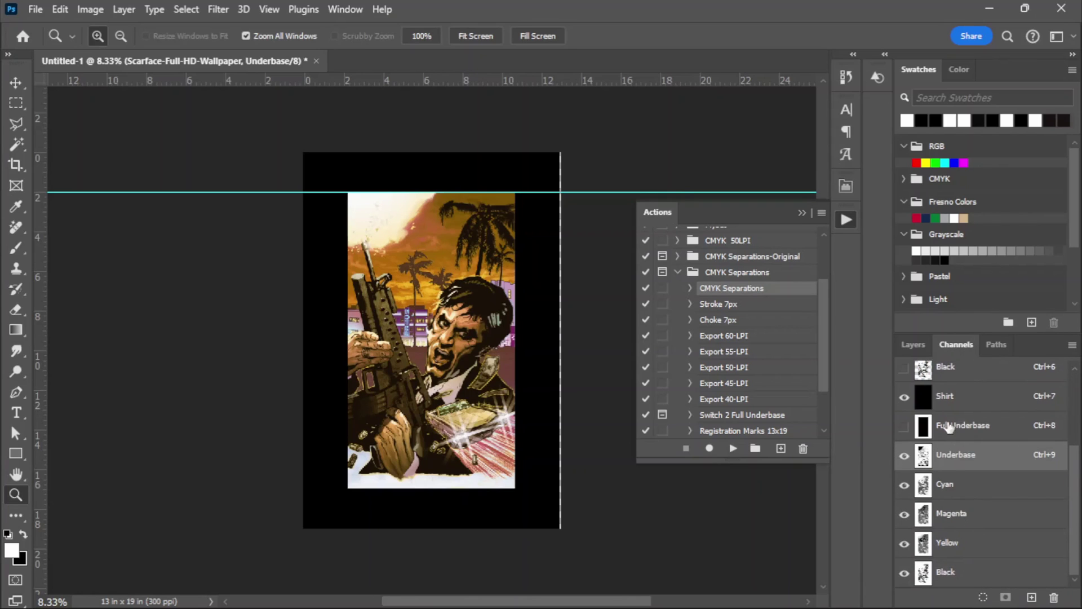
- Try a different ink color for the Shirt spot channel
double_click(924, 402)
left_click(792, 306)
left_click_drag(862, 357, 790, 358)
left_click(1020, 355)
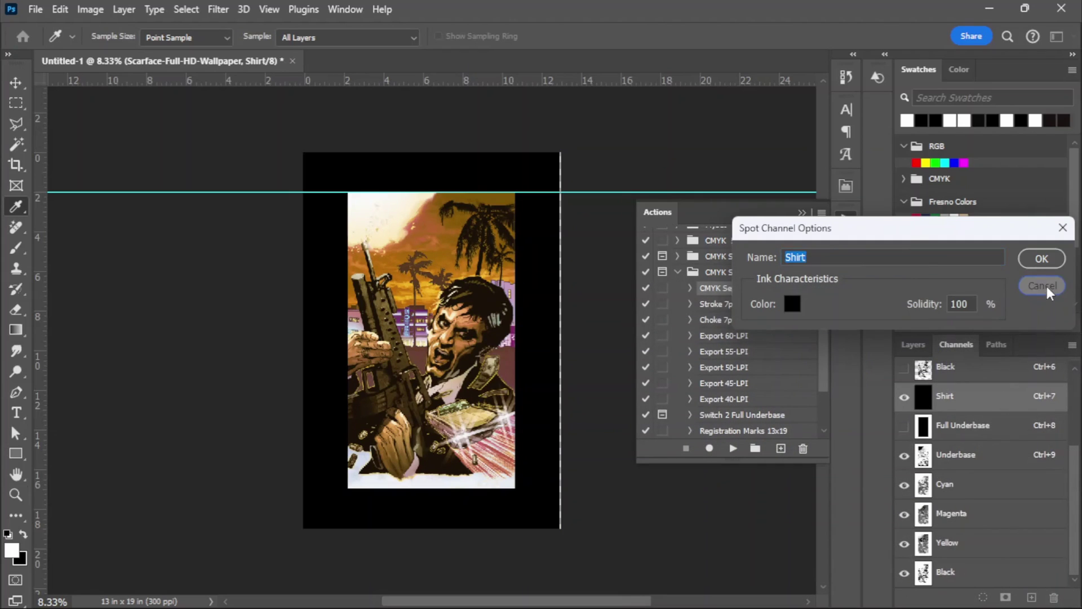
left_click(1045, 287)
key("z")
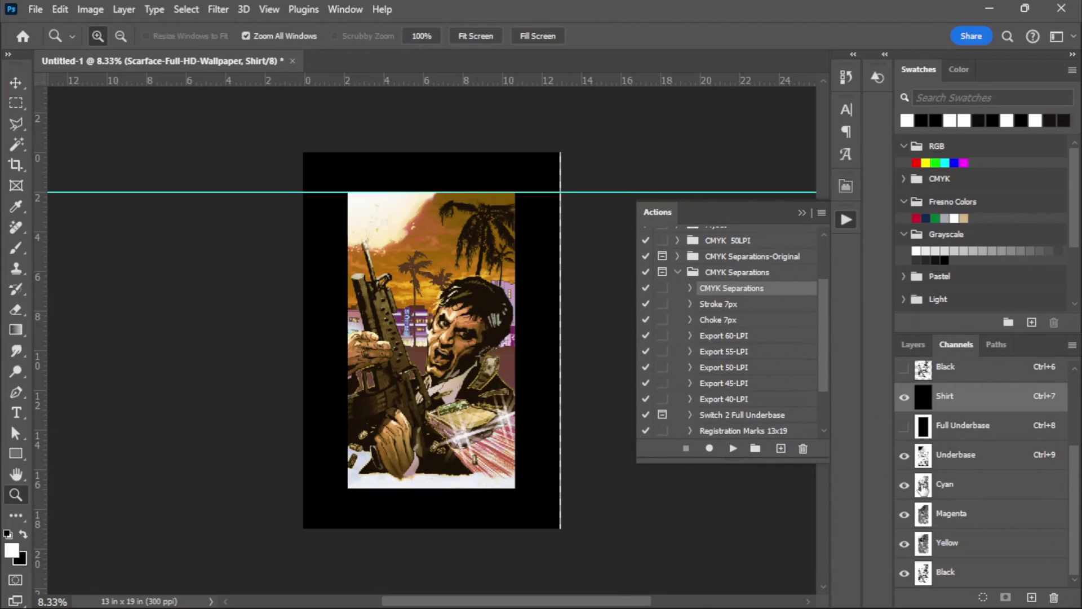
- Go through the Cyan, Magenta, Yellow and Black spot channels one after another
left_click(945, 492)
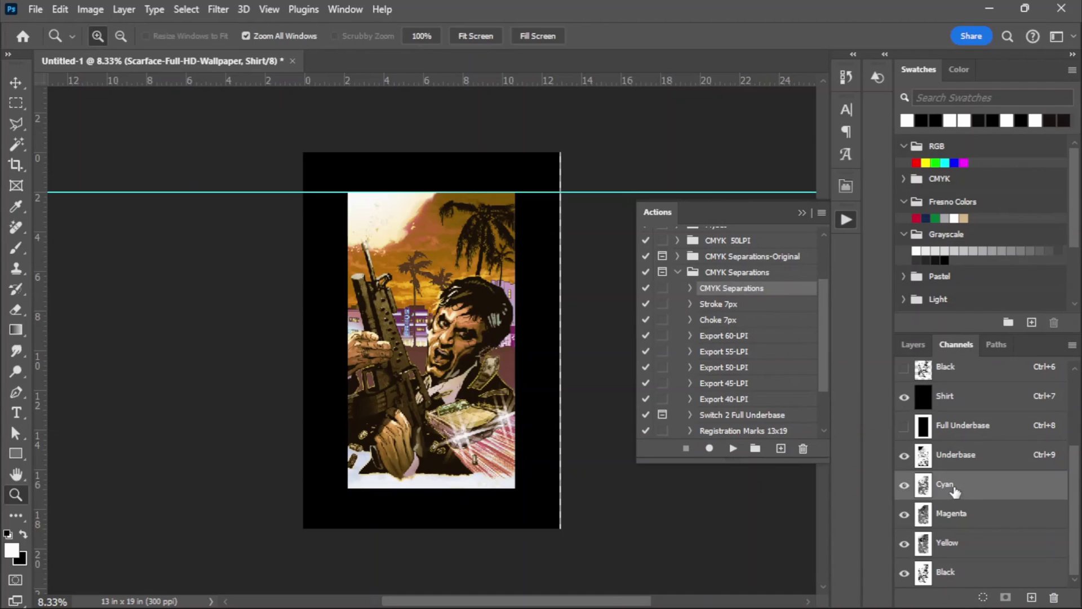
left_click(945, 519)
left_click(942, 541)
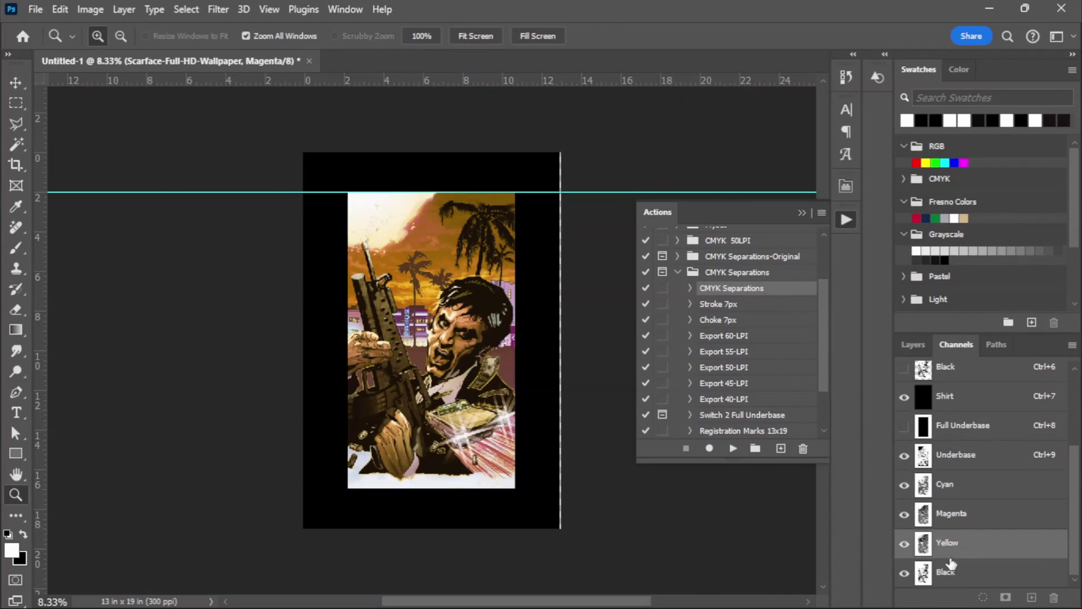
left_click(947, 573)
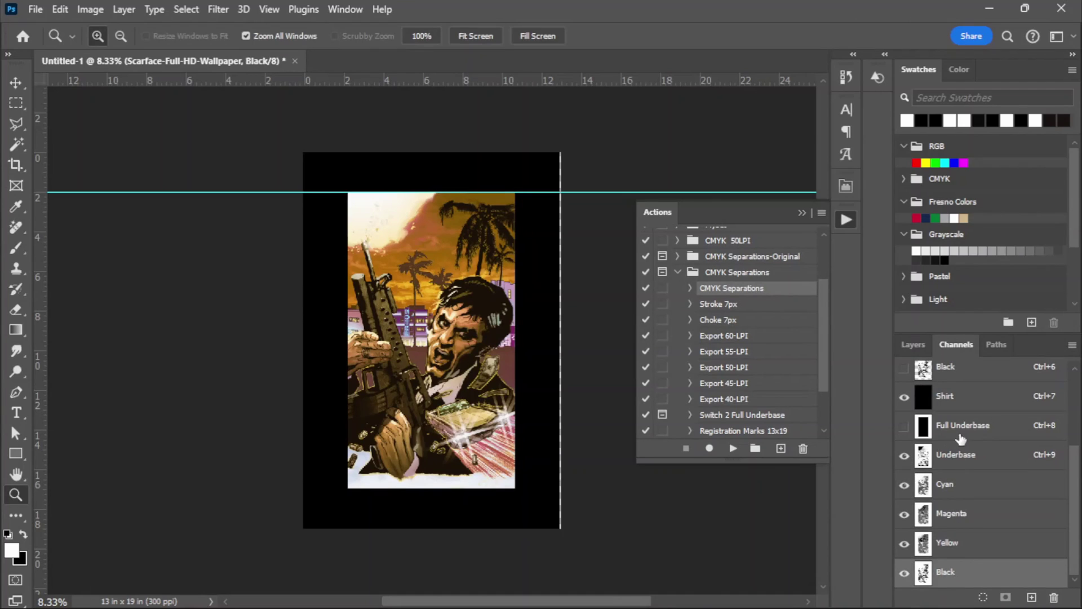
- Hide the Cyan, Magenta, Yellow and Black spot channels and compare the Underbase with the Full Underbase on the shirt color
left_click(942, 458)
left_click_drag(904, 484, 904, 581)
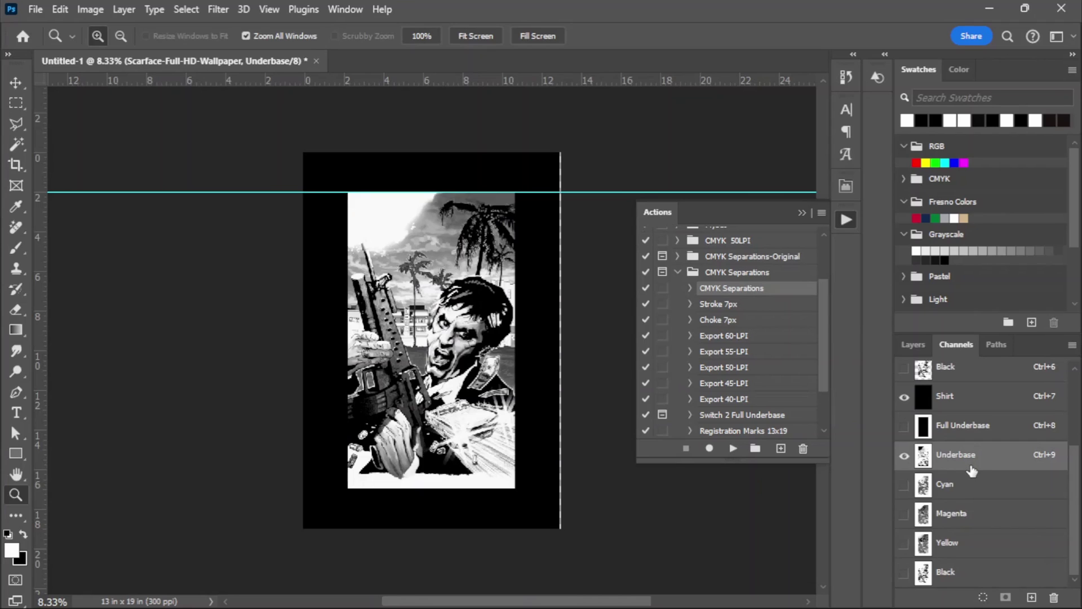
left_click(904, 425)
left_click(904, 454)
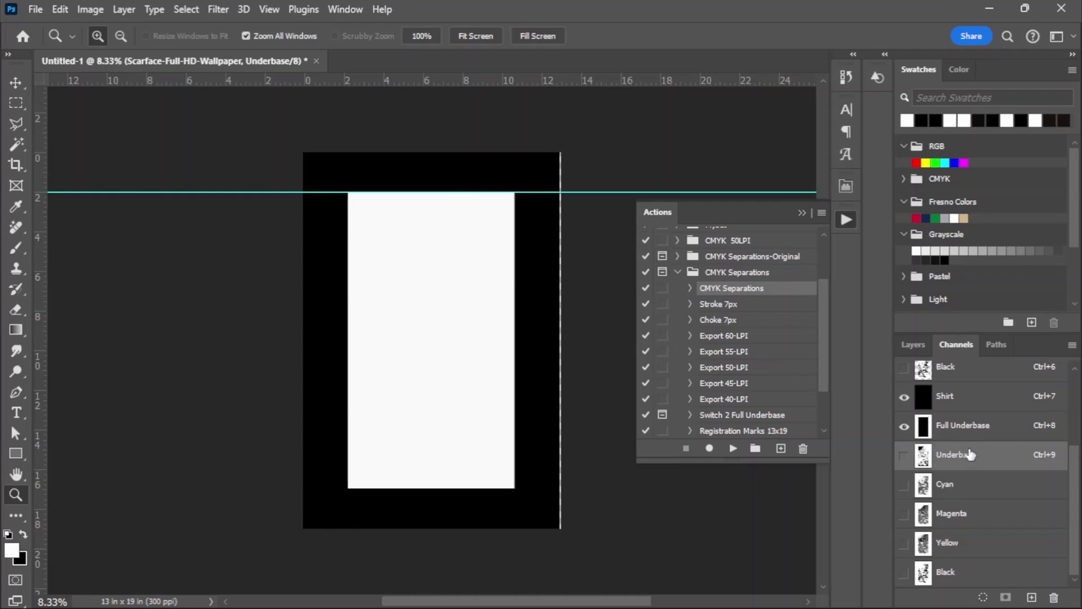
left_click(947, 426)
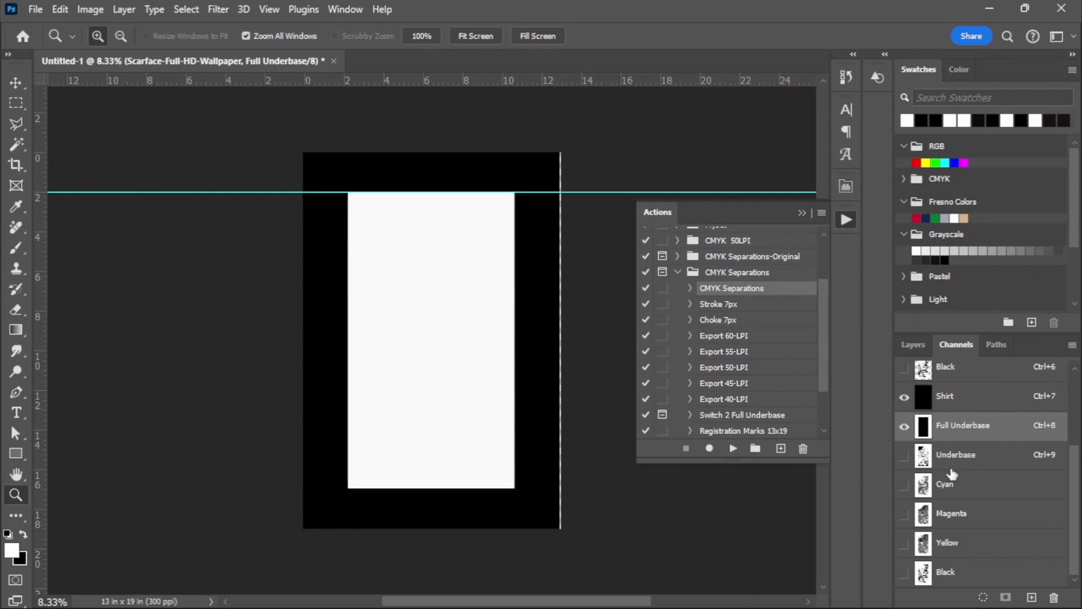
- Hide the Full Underbase and show the Underbase, Cyan, Magenta, Yellow and Black spot channels again
left_click(905, 455)
left_click(904, 426)
left_click(904, 485)
left_click(905, 514)
left_click(904, 544)
left_click(904, 572)
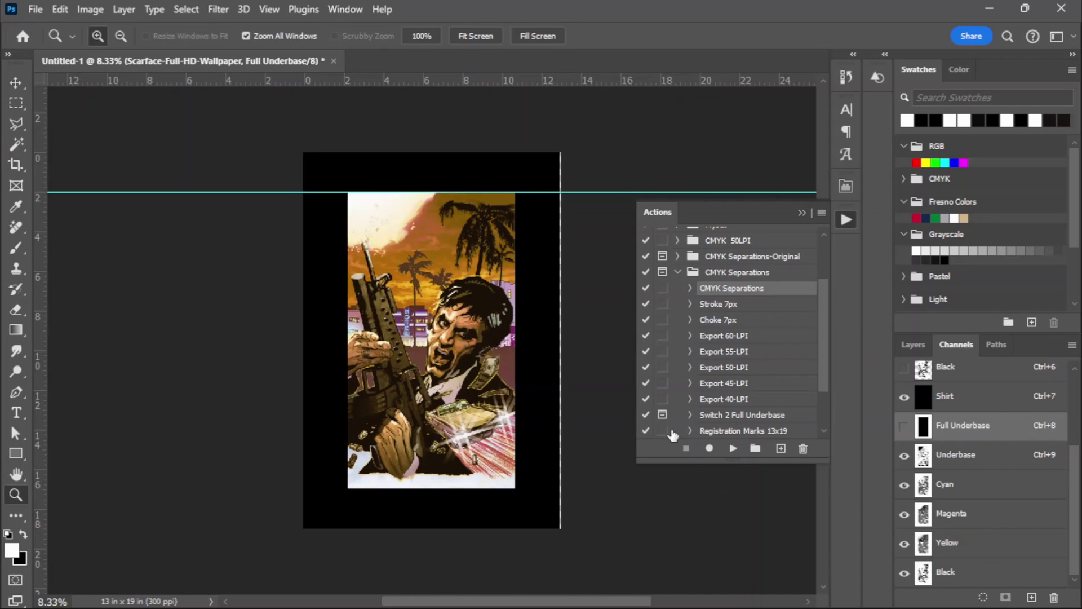
- Switch to File Explorer and open the original Scarface-Full-HD-Wallpaper image from Downloads in Photoshop as a separate document
mouse_move(560, 603)
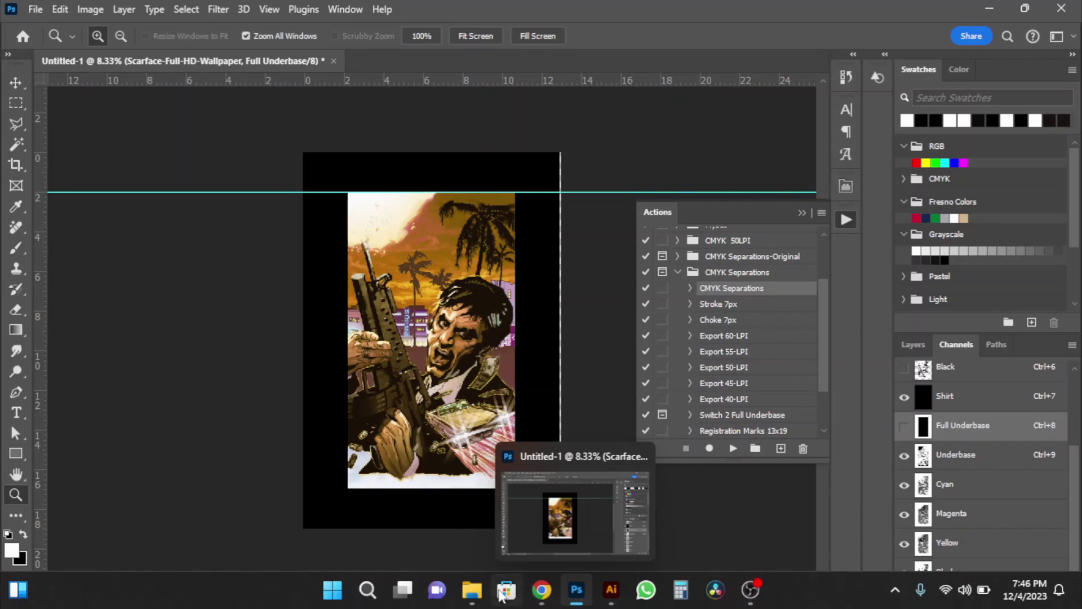
left_click(472, 590)
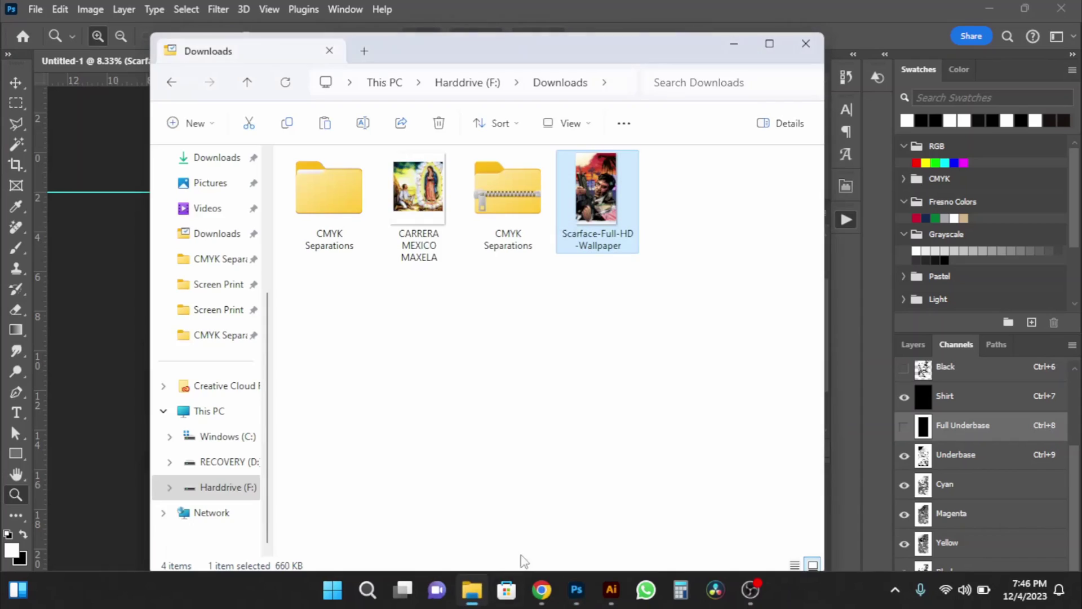
right_click(597, 187)
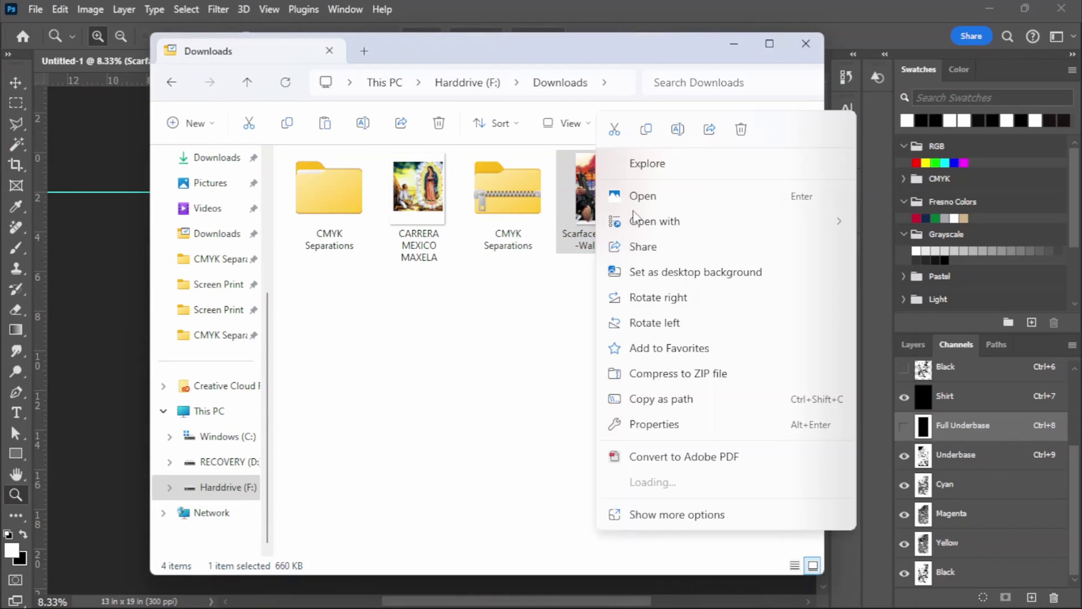
mouse_move(653, 221)
left_click(404, 275)
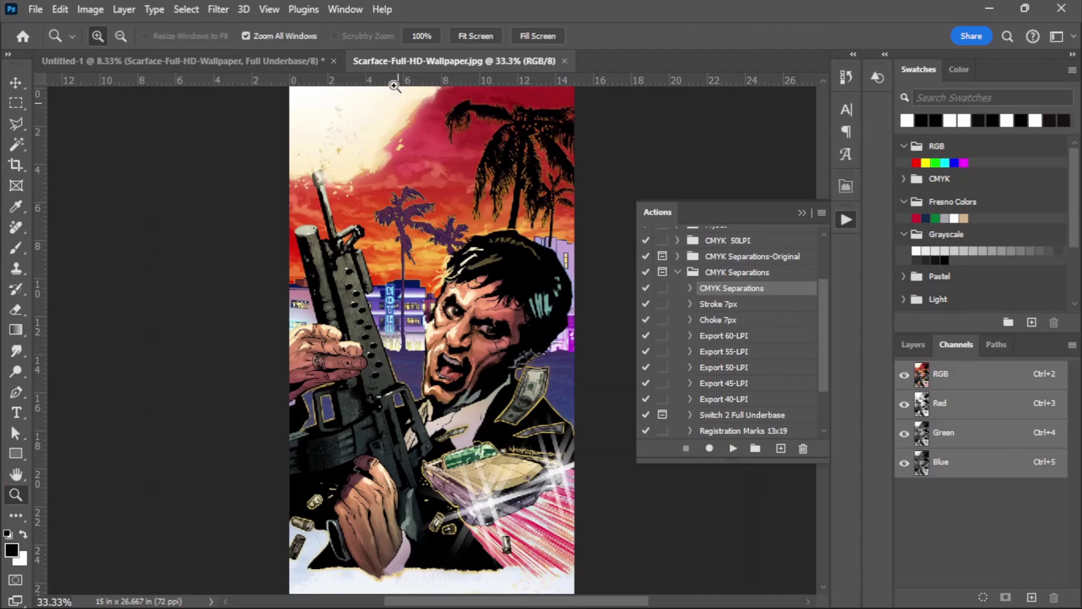
- Put the original wallpaper document first, arrange both documents 2-up vertical and collapse the Actions panel
left_click_drag(405, 62, 99, 58)
left_click(345, 10)
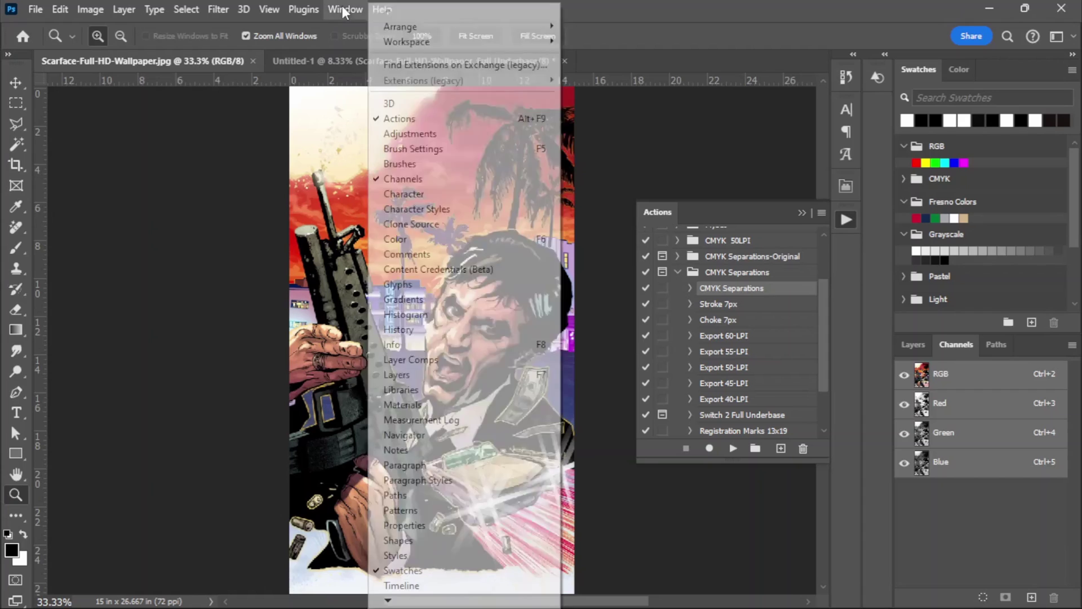
mouse_move(513, 43)
mouse_move(539, 27)
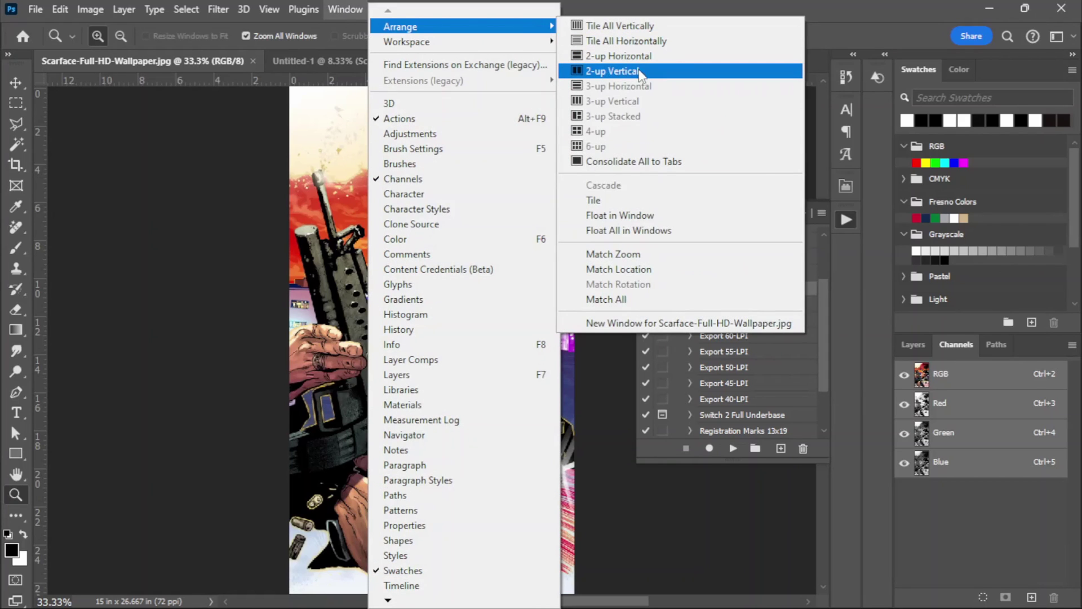
left_click(643, 72)
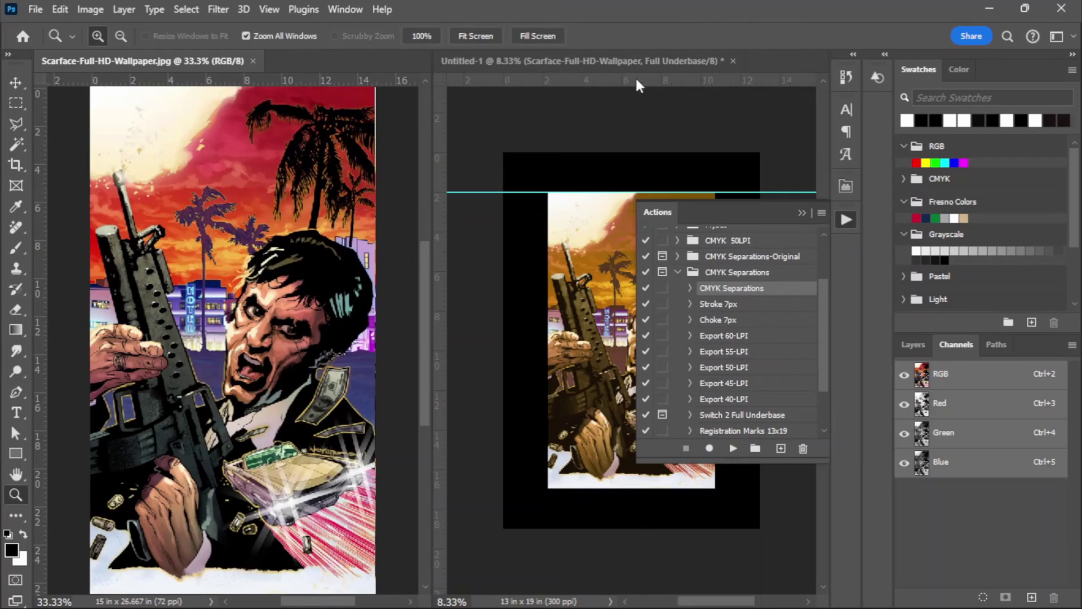
left_click(801, 213)
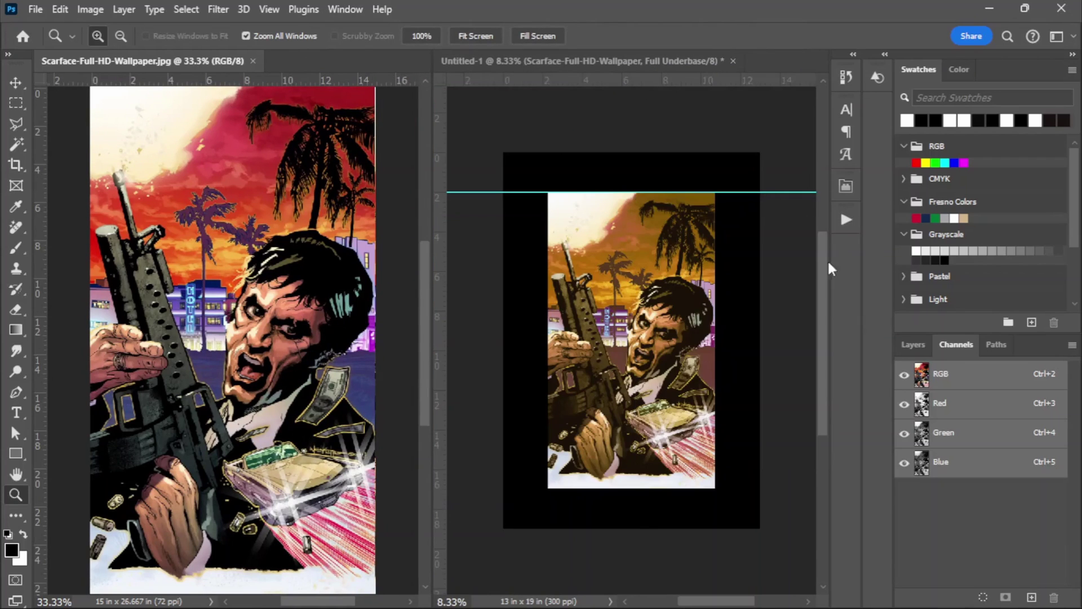
- In the separated document, reorder the spot channels below Underbase to Yellow, Magenta, Cyan, Black
left_click(588, 59)
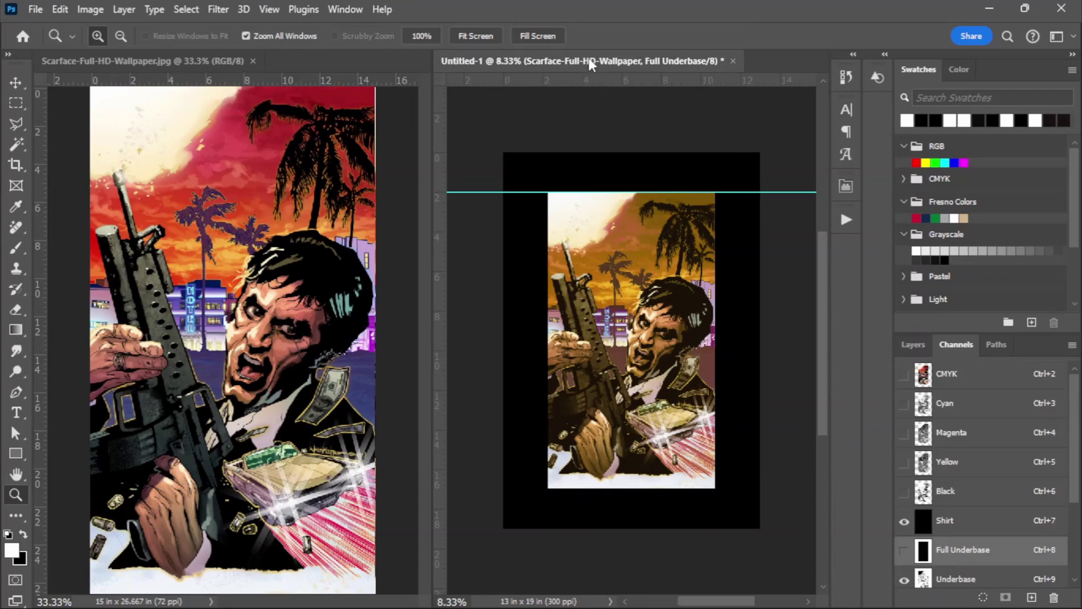
scroll(969, 474, "down", 3)
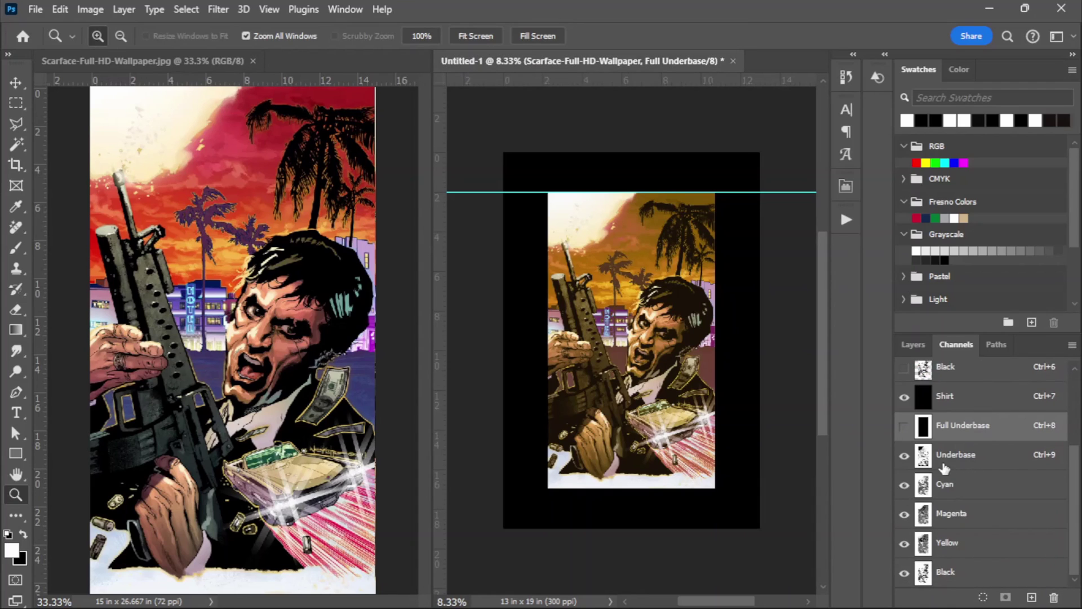
left_click(903, 426)
left_click(989, 458)
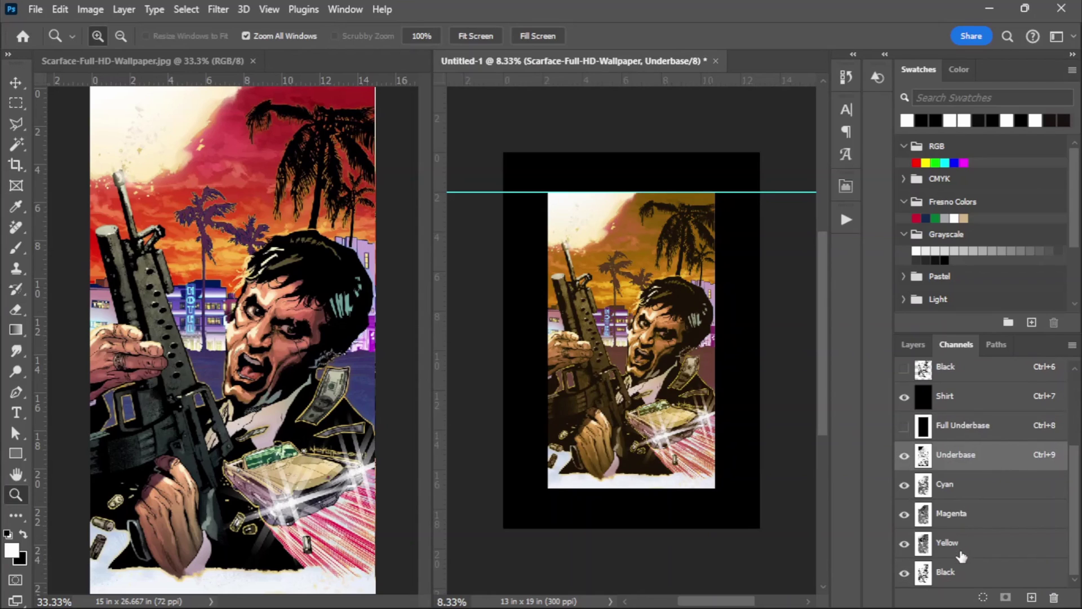
left_click_drag(964, 549, 985, 475)
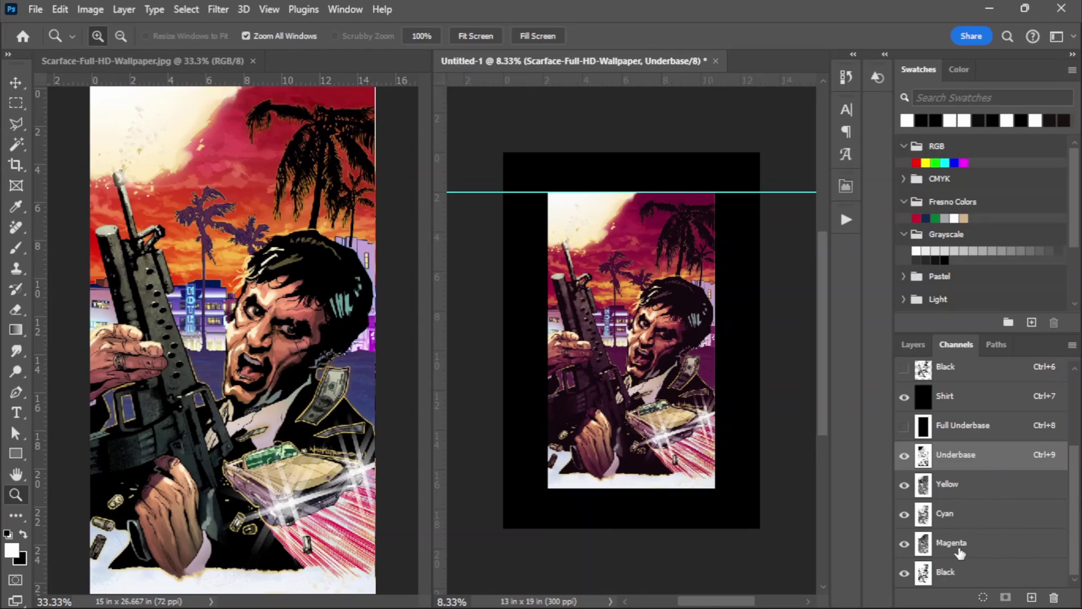
left_click_drag(965, 549, 982, 512)
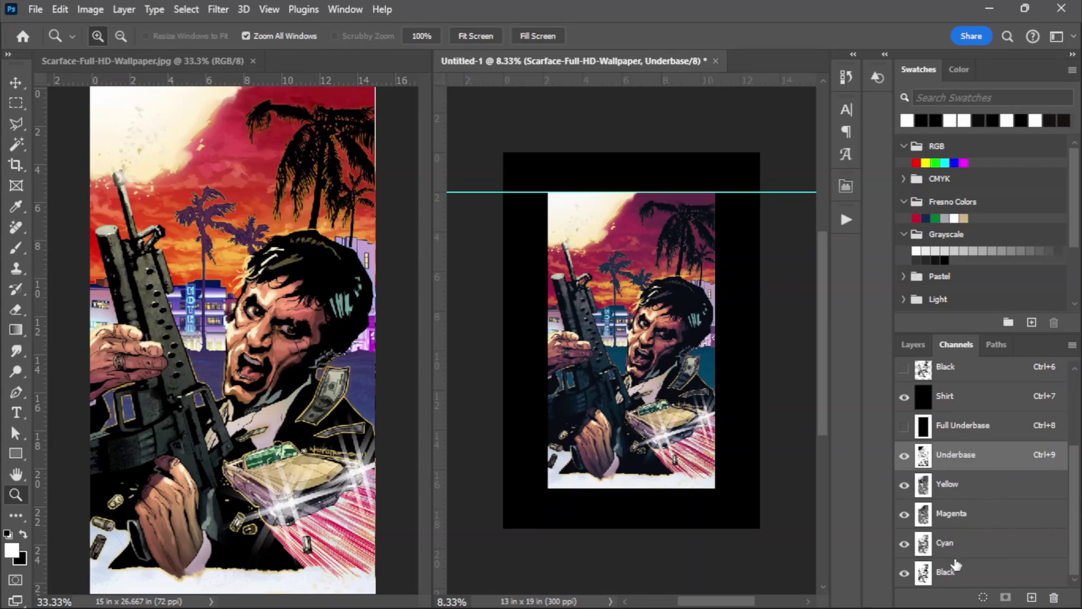
- Preview the separations with the Full Underbase added, comparing them with the original image, and hide it again
left_click(904, 426)
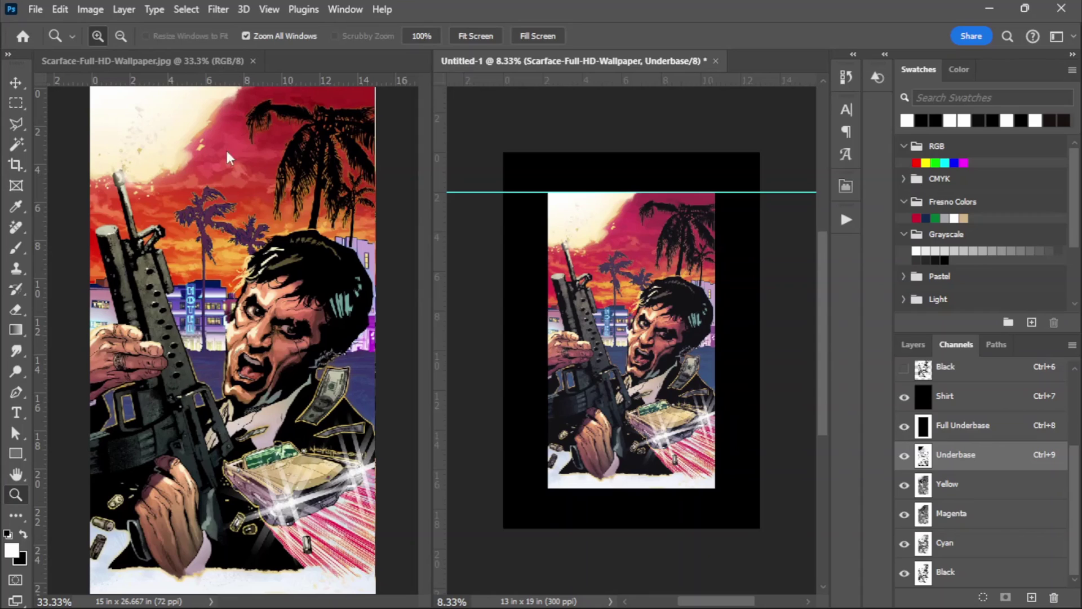
left_click(904, 427)
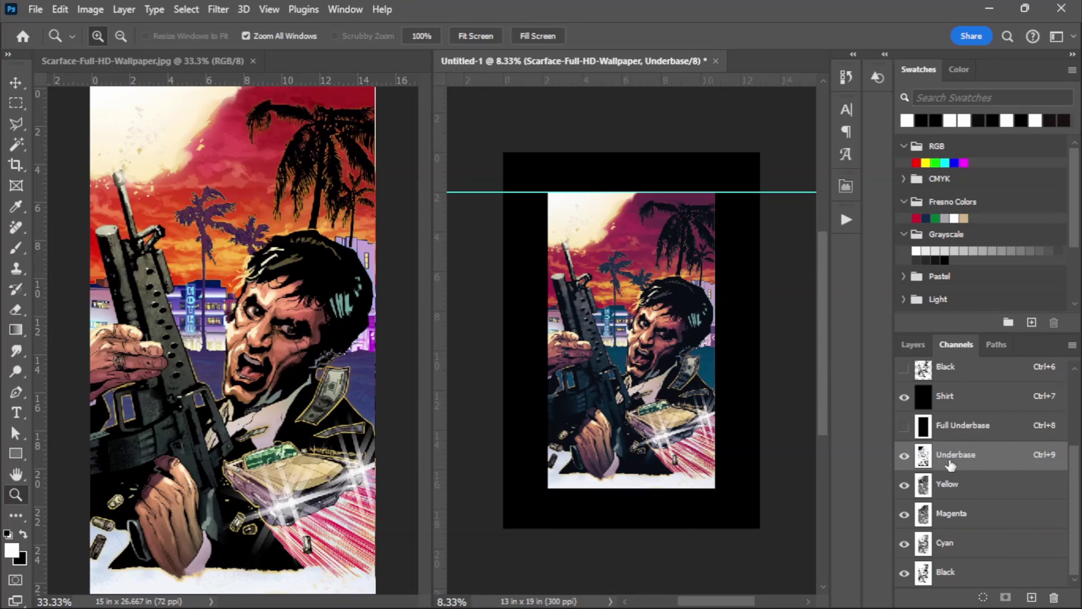
- Start a Levels adjustment on the Underbase channel with the midtone input at 0.01 and the shadow input at 194
left_click(90, 9)
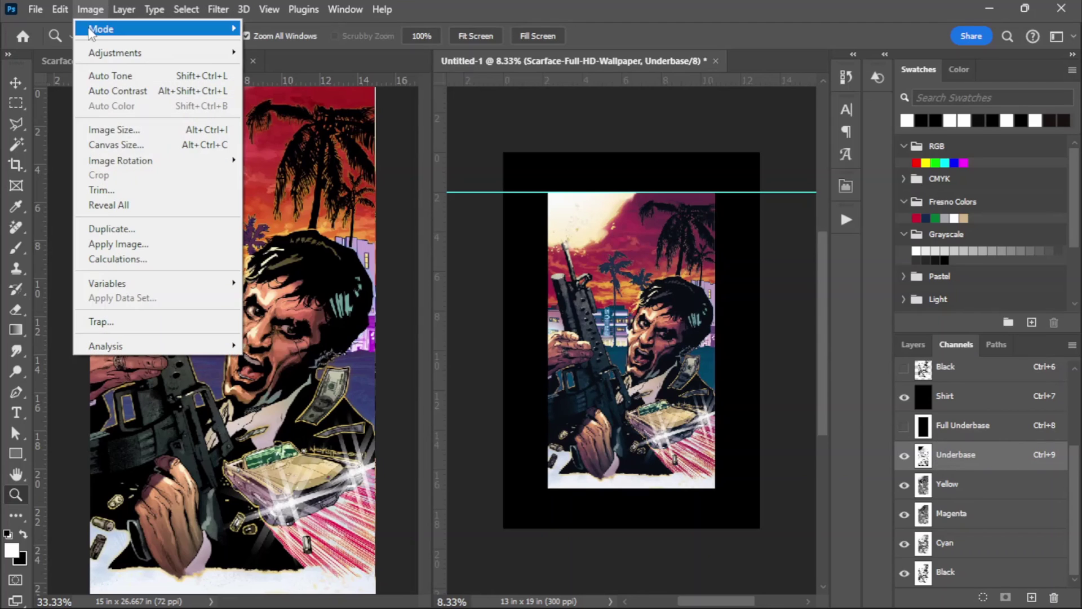
mouse_move(164, 54)
left_click(265, 68)
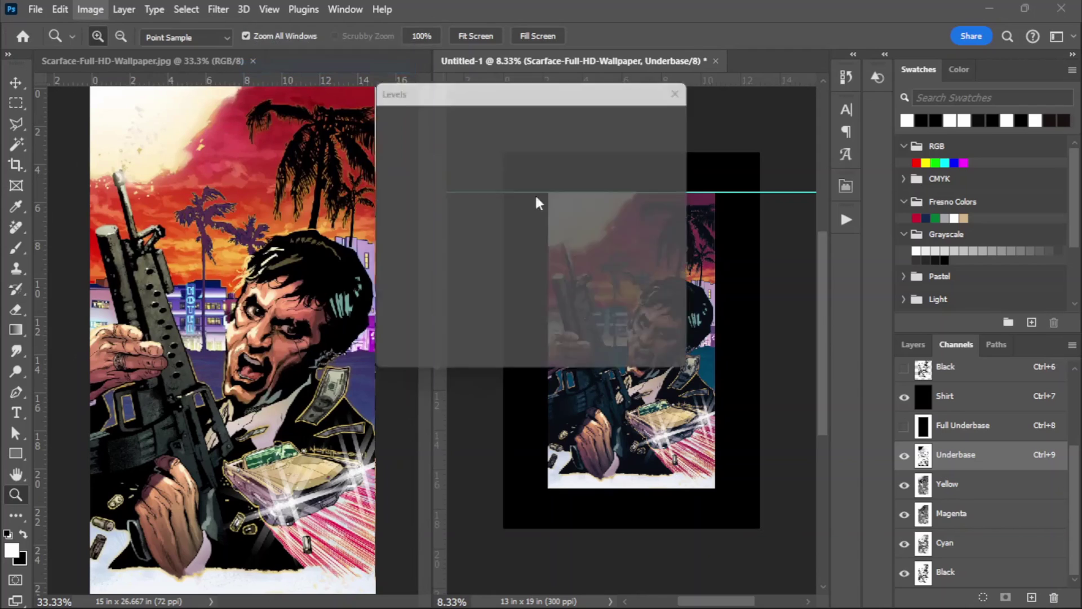
left_click_drag(563, 97, 458, 391)
left_click_drag(387, 563, 505, 562)
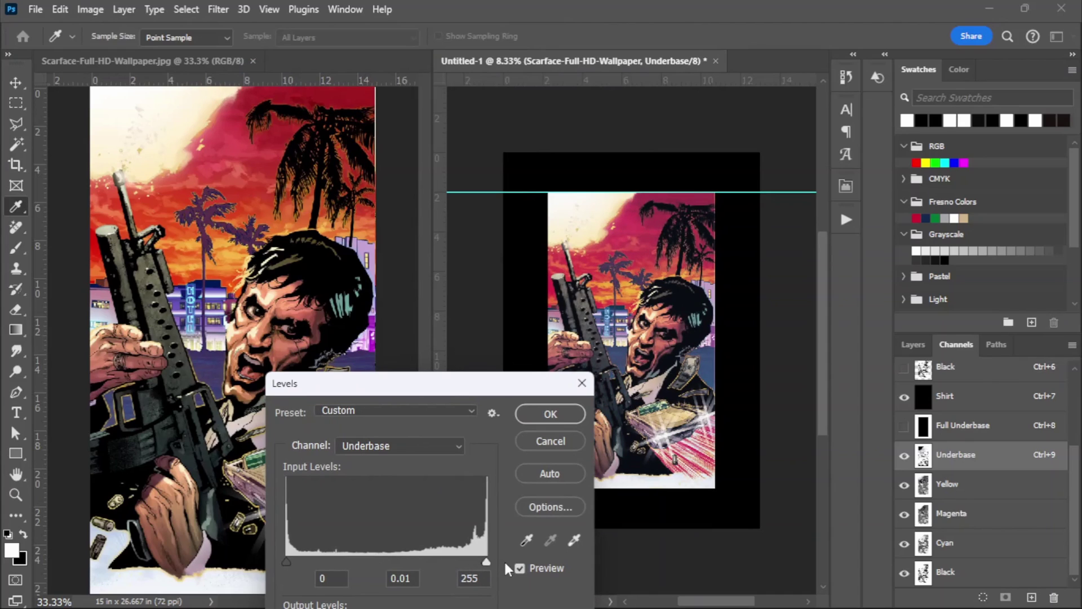
left_click_drag(287, 562, 438, 563)
left_click_drag(482, 388, 415, 365)
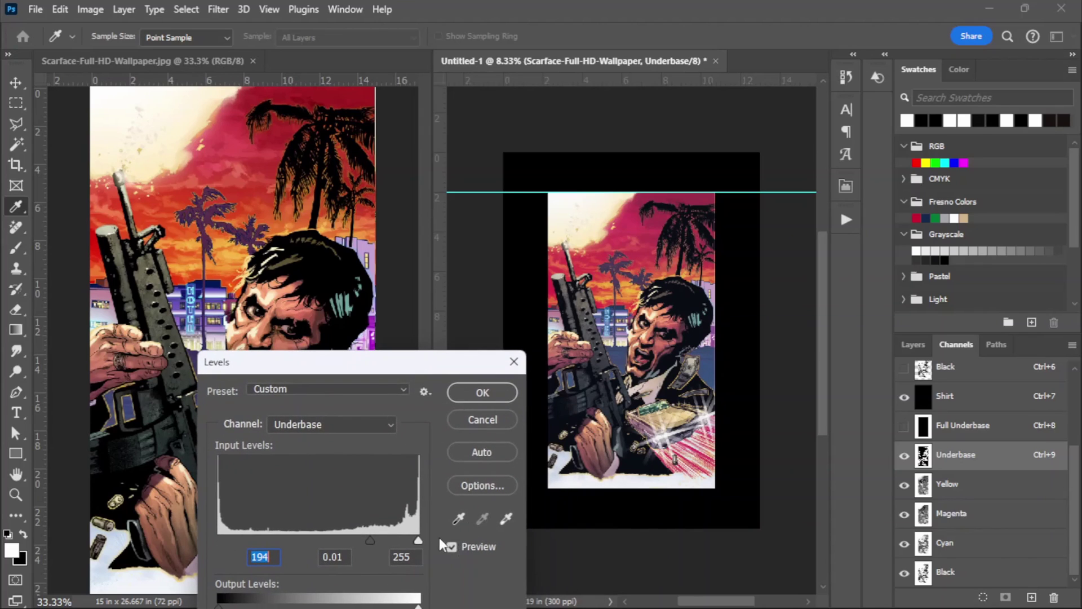
- Raise the Underbase shadow input level to 214, compare before and after with the preview, and apply the Levels adjustment
left_click_drag(421, 540, 387, 539)
left_click(421, 540)
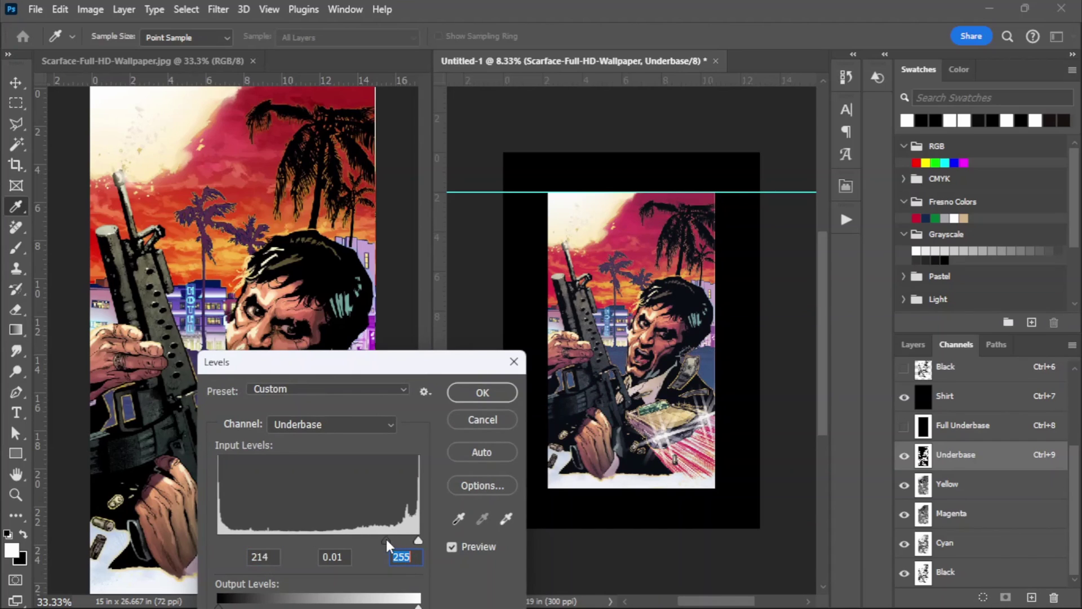
left_click(454, 544)
left_click(455, 545)
left_click(489, 394)
key("z")
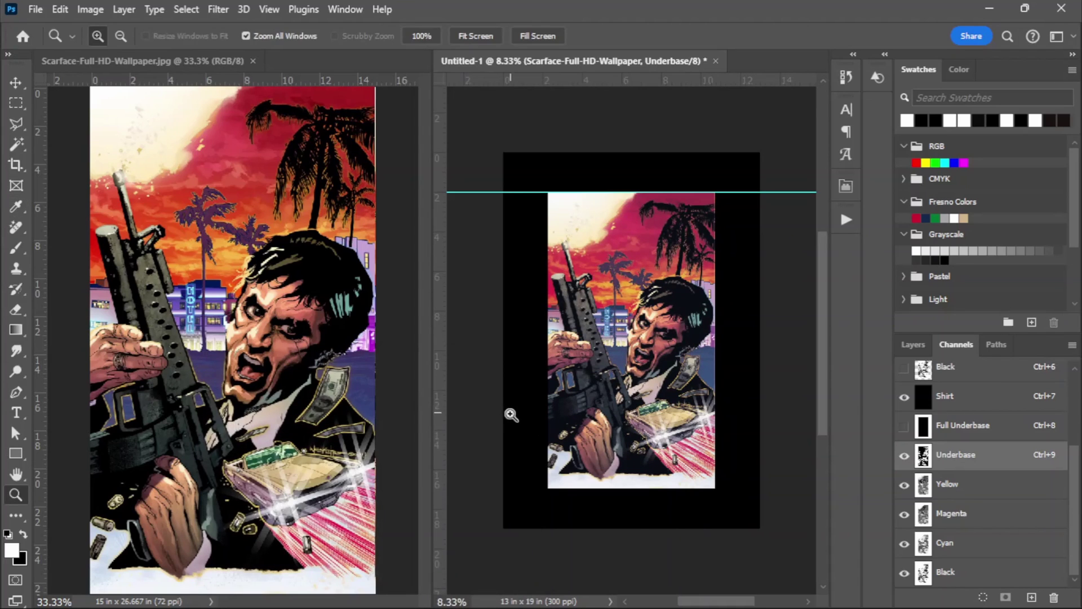
- Select the Yellow spot channel and close the original Scarface-Full-HD-Wallpaper.jpg document
left_click(964, 487)
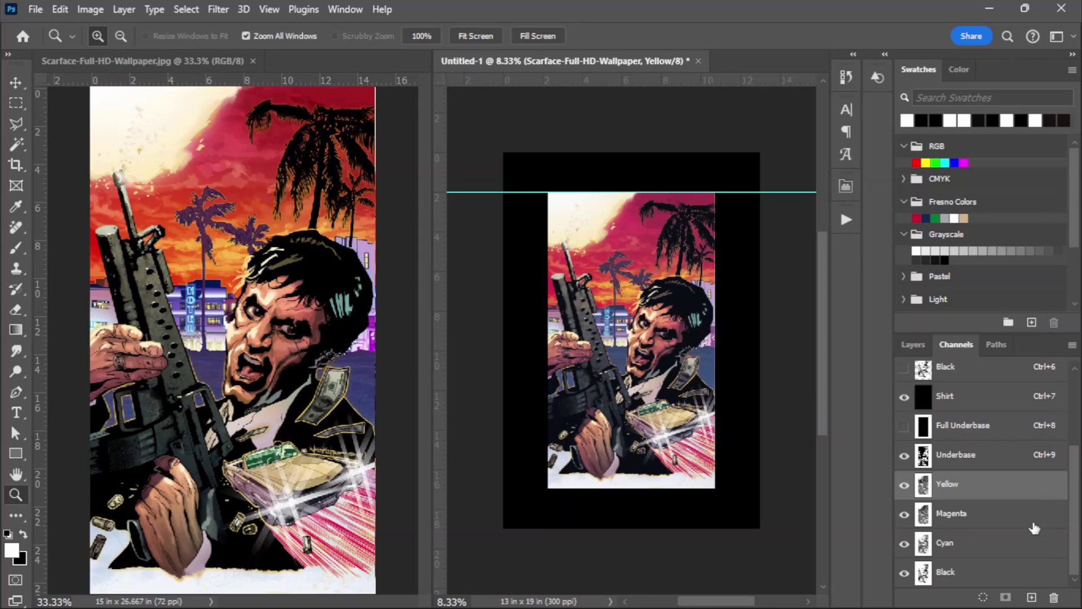
left_click(253, 60)
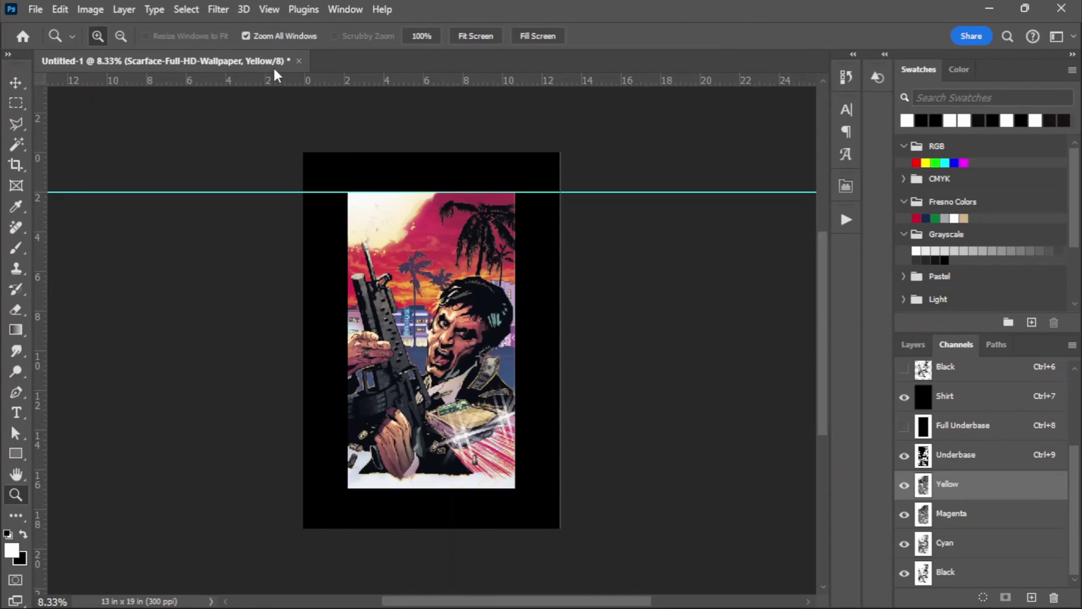
- Select the Underbase channel and run the Export 60-LPI action on the separated artwork
left_click(472, 320)
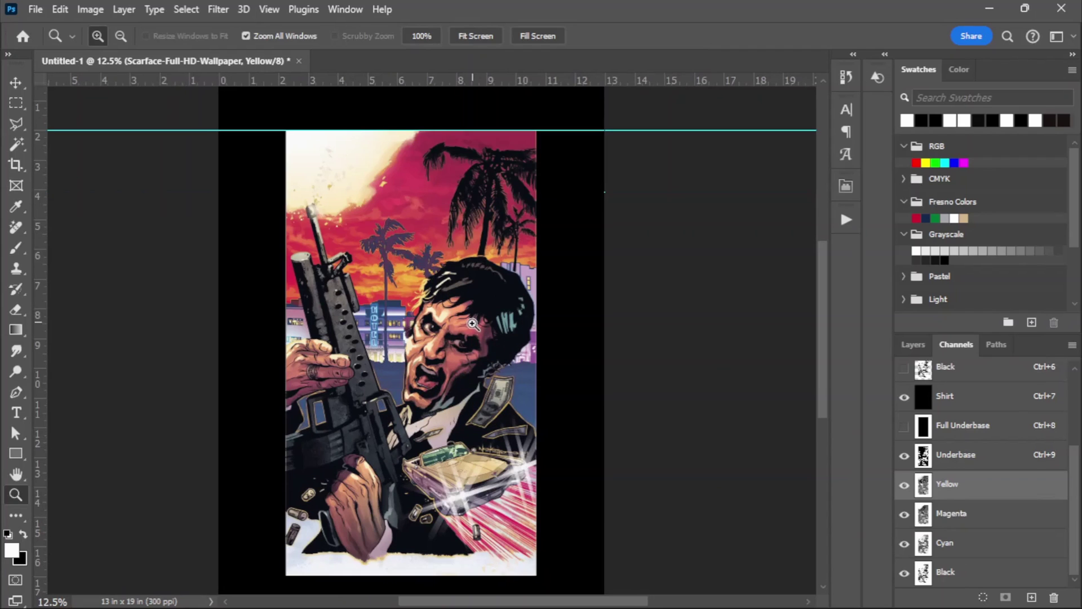
scroll(648, 378, "down", 2)
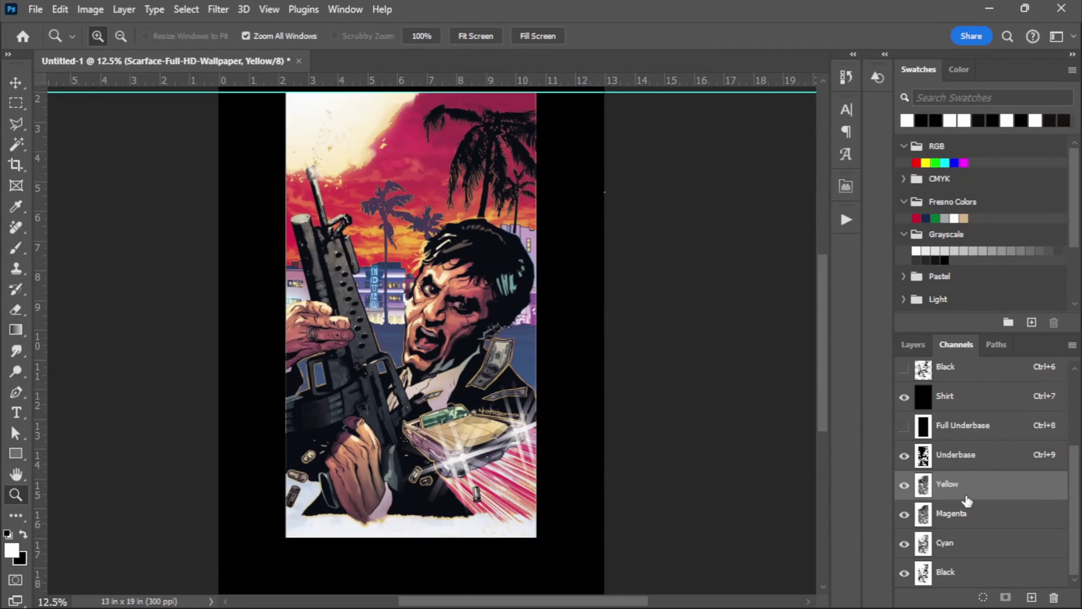
left_click(979, 467)
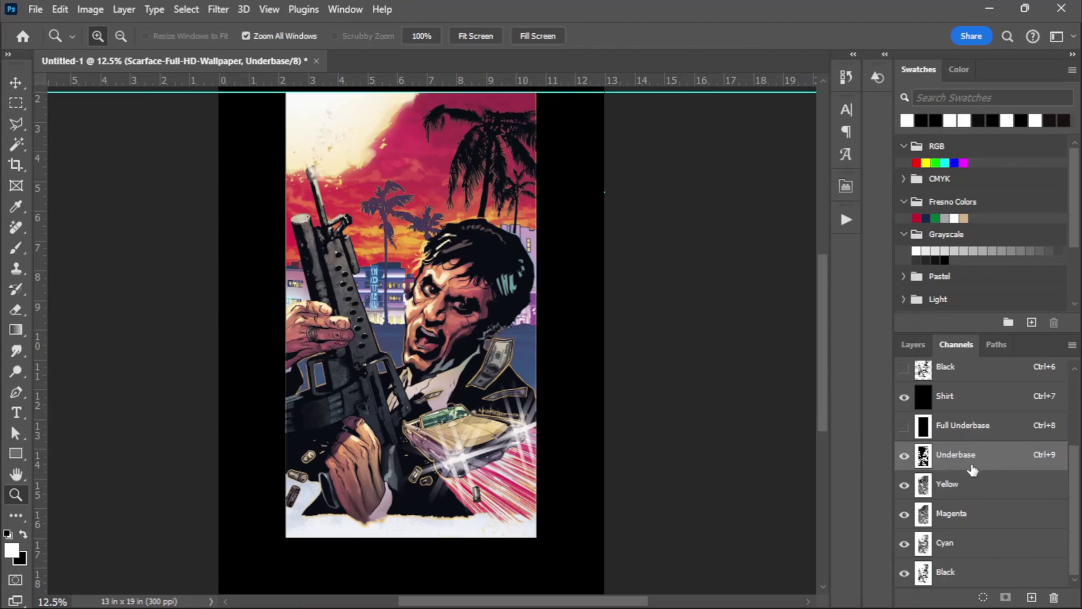
left_click(845, 221)
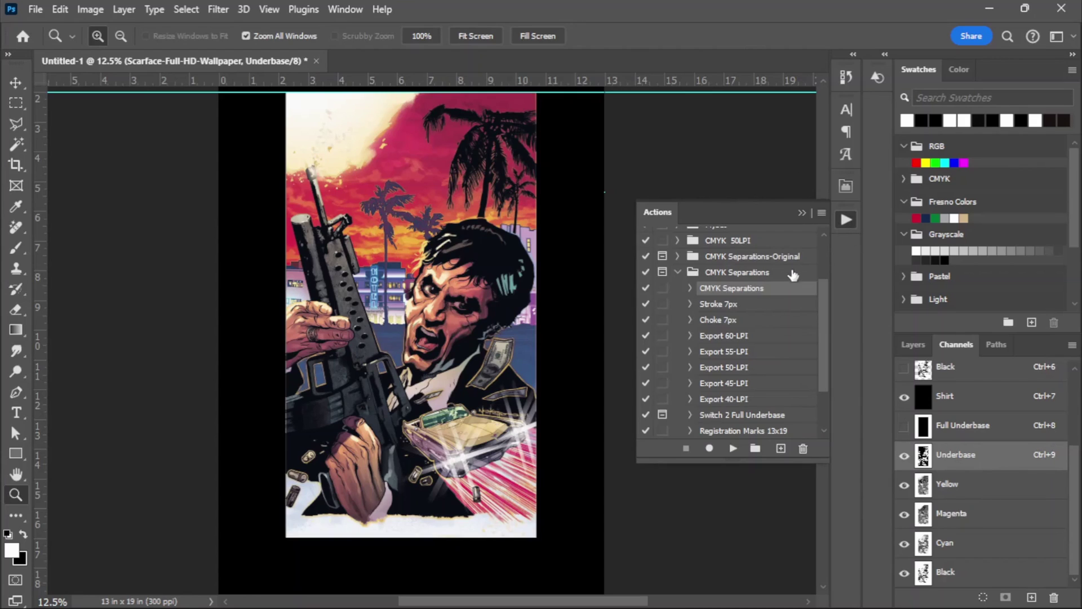
left_click(719, 336)
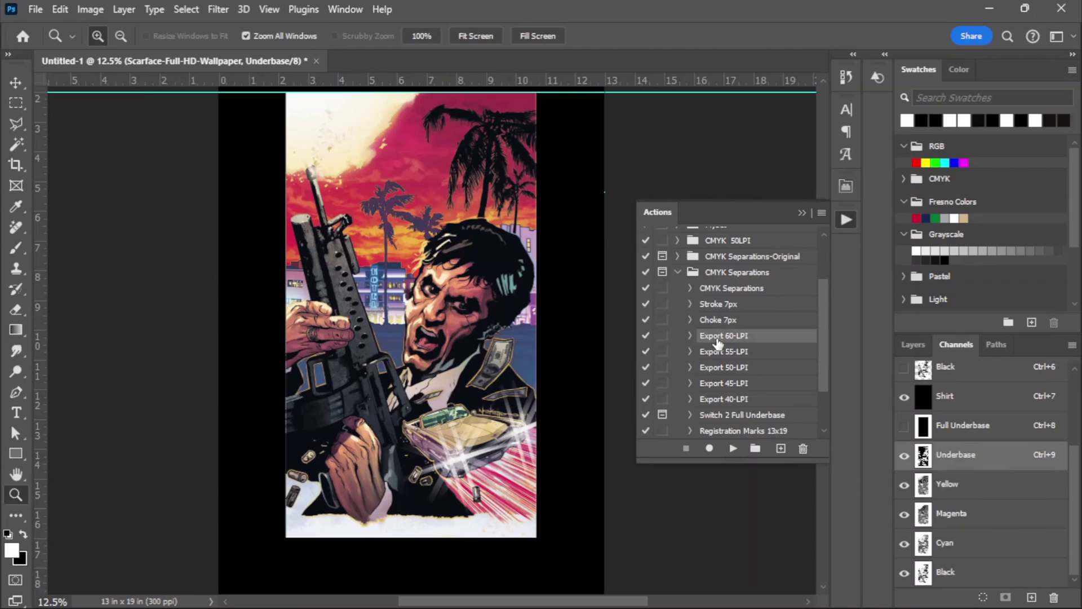
left_click(732, 448)
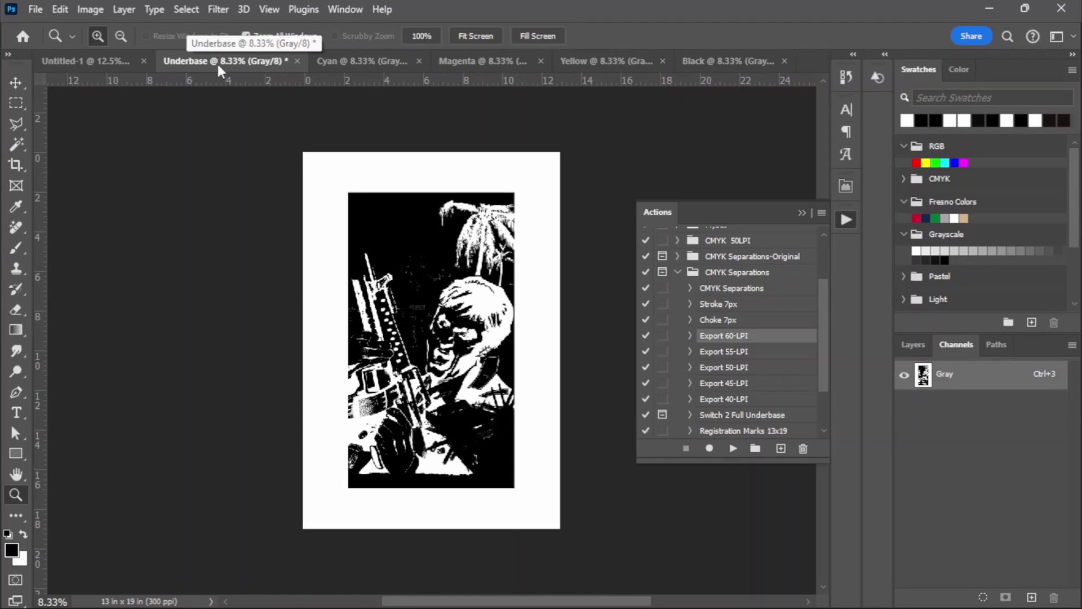
- Review the exported Underbase, Cyan, Magenta, Yellow and Black halftone documents one after another, finishing on the Underbase
left_click(339, 63)
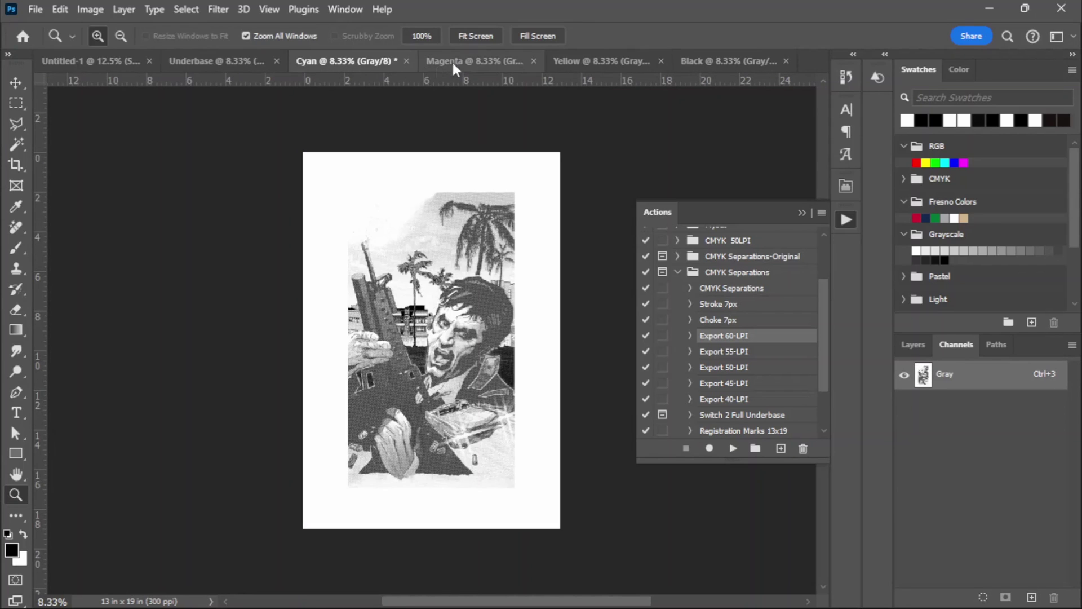
left_click(493, 60)
left_click(616, 59)
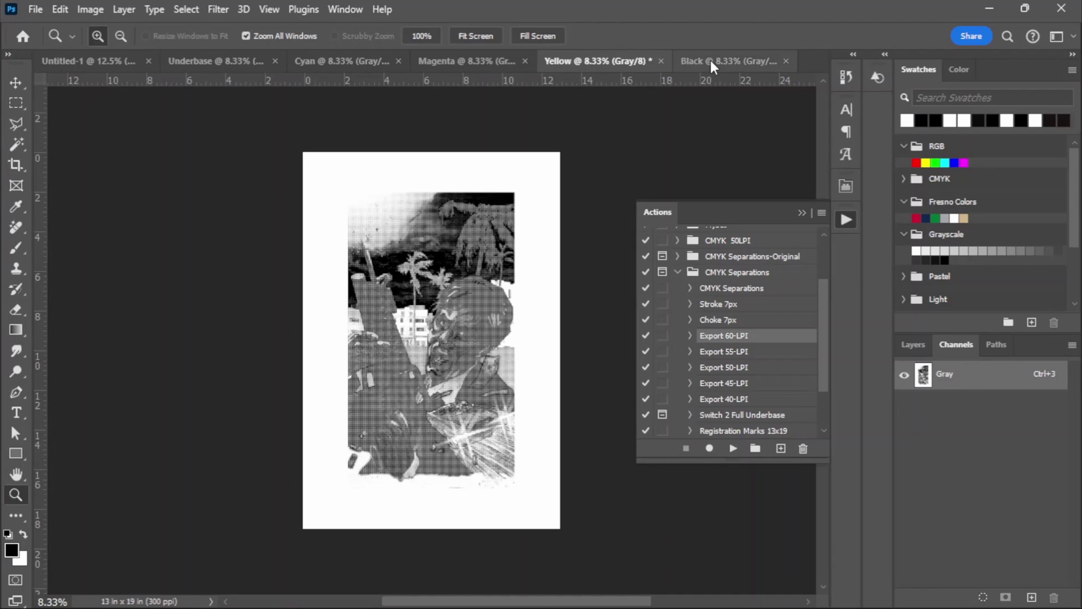
left_click(711, 59)
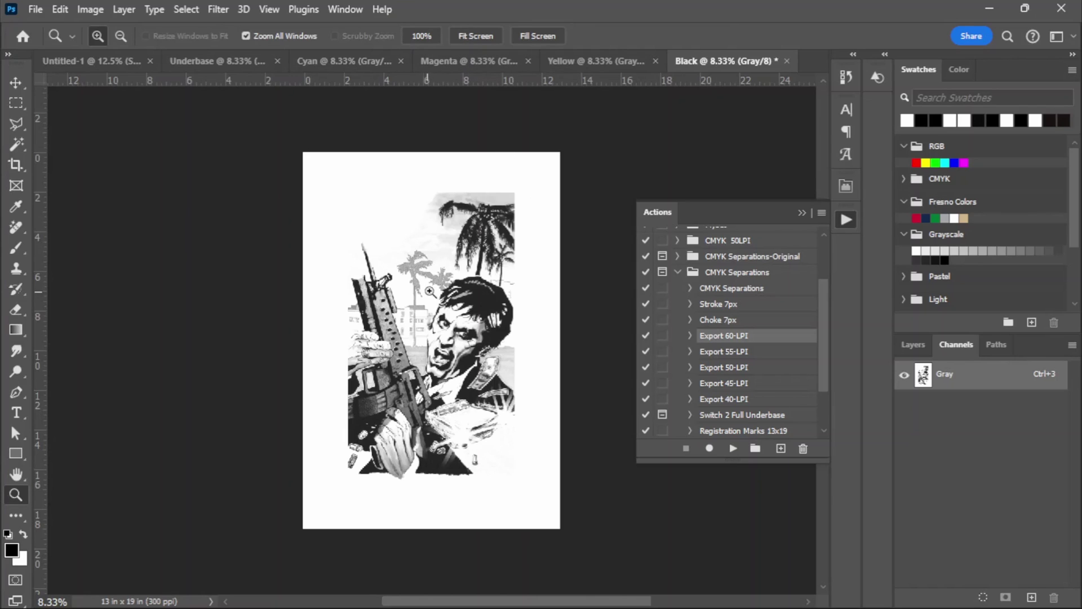
left_click(213, 63)
left_click(345, 62)
left_click(506, 61)
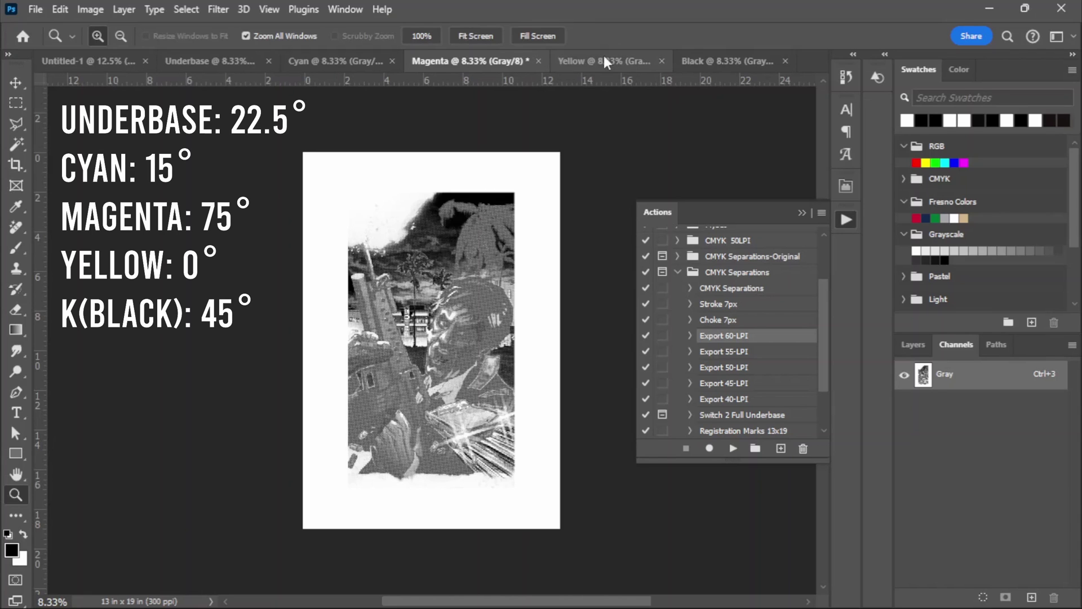
left_click(603, 58)
left_click(727, 62)
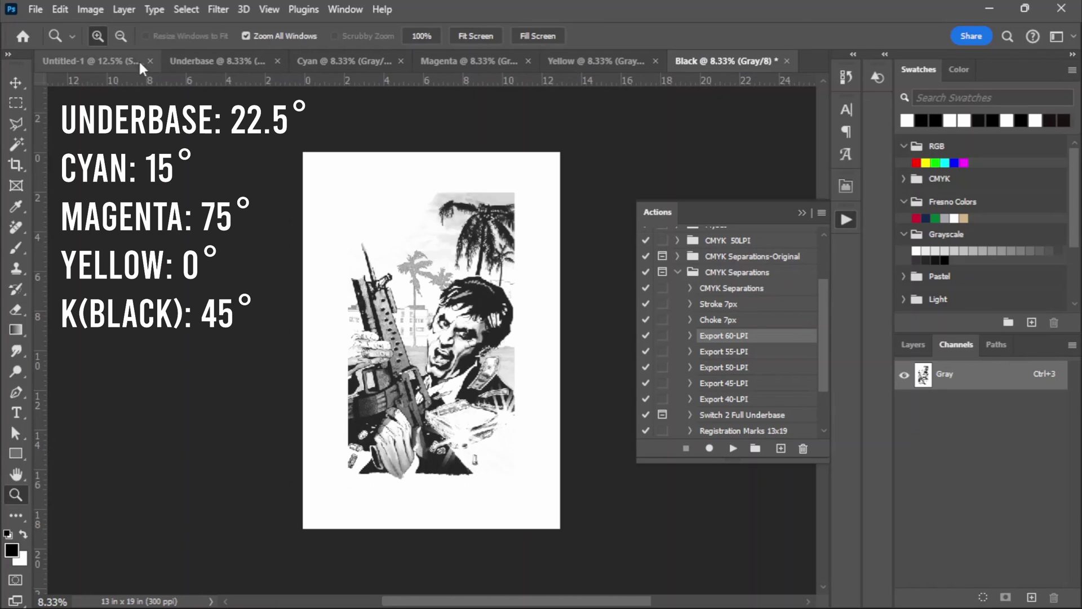
left_click(214, 59)
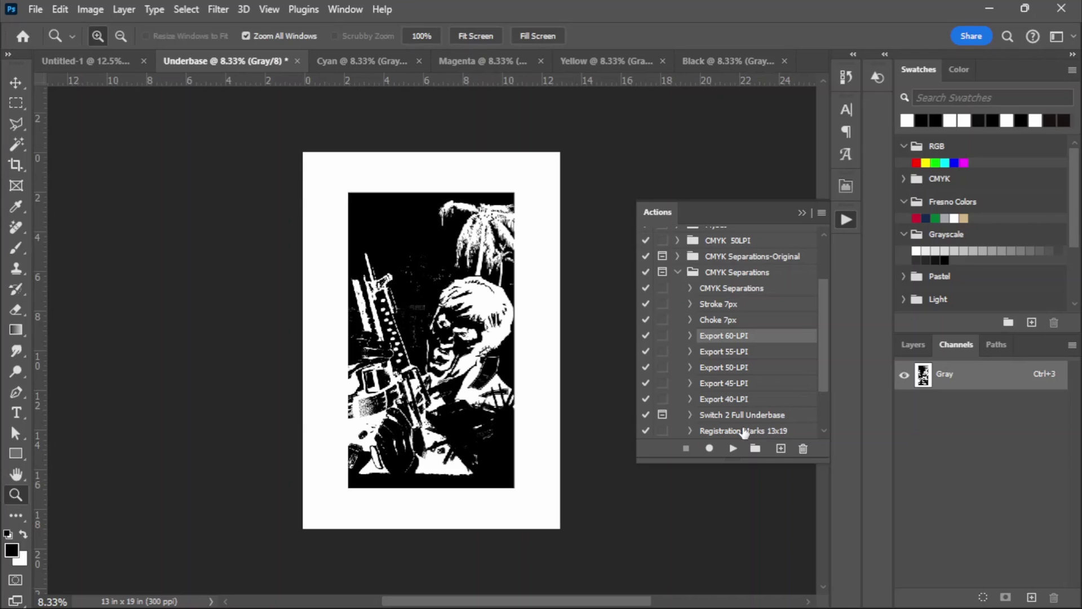
scroll(725, 430, "down", 1)
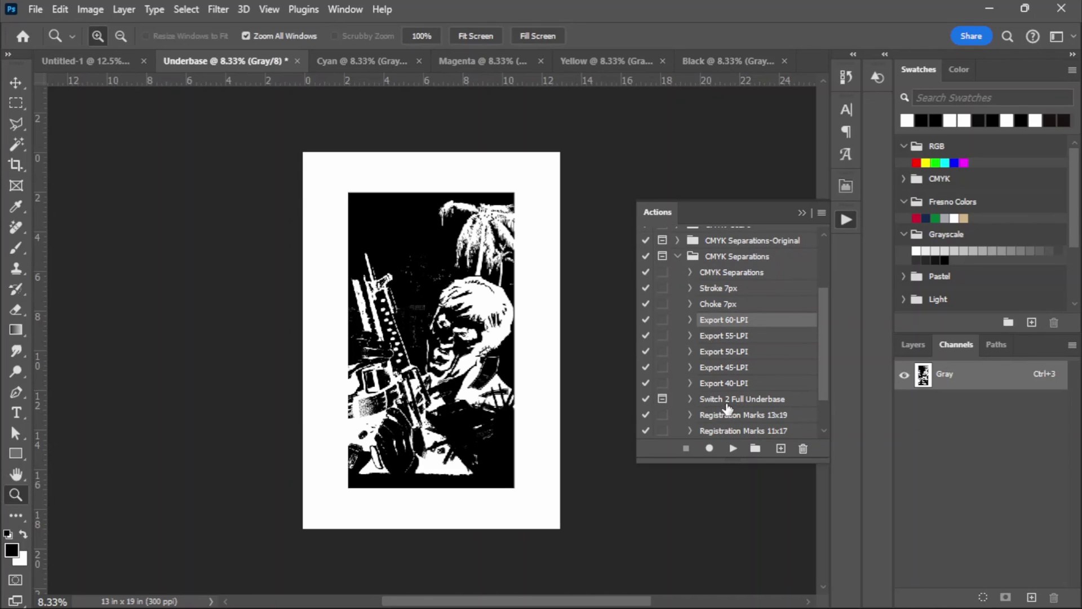
- View the Full Underbase channel in Untitled-1, return to the Underbase document and locate the Switch 2 Full Underbase action
left_click(113, 60)
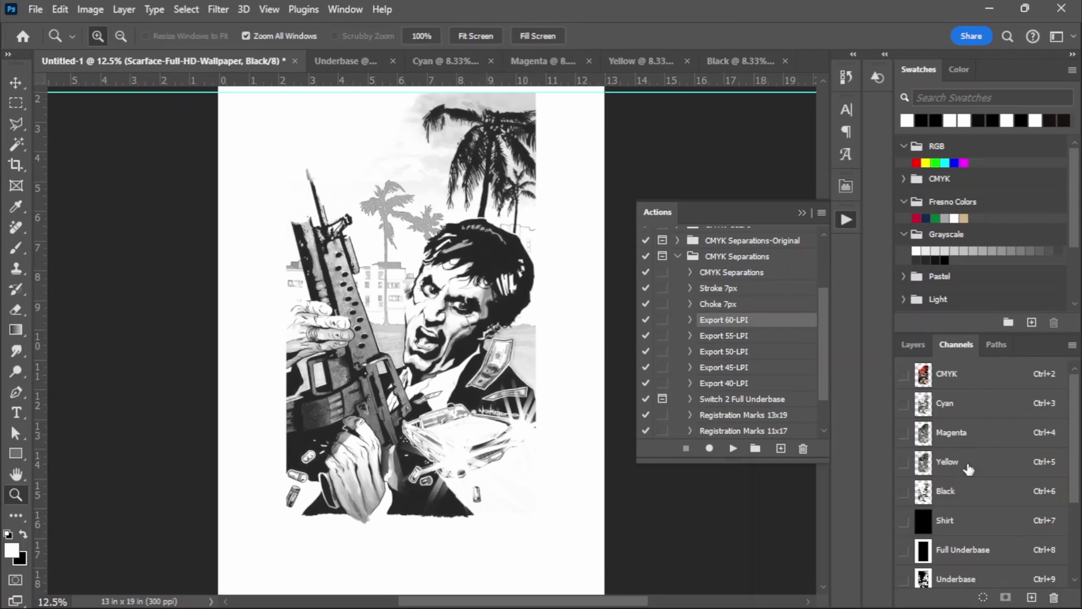
left_click(956, 550)
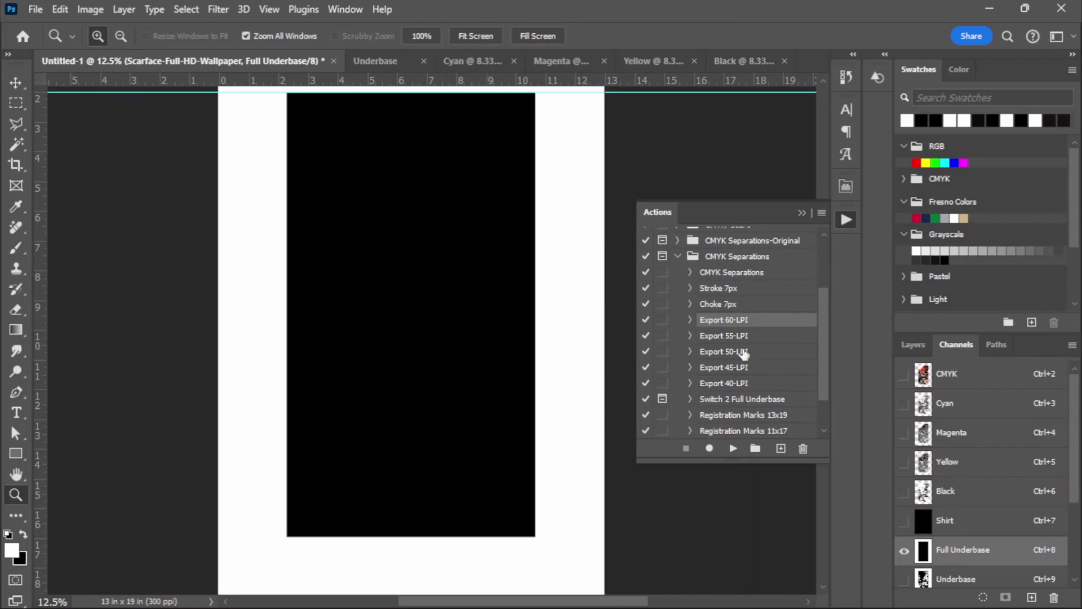
left_click(355, 62)
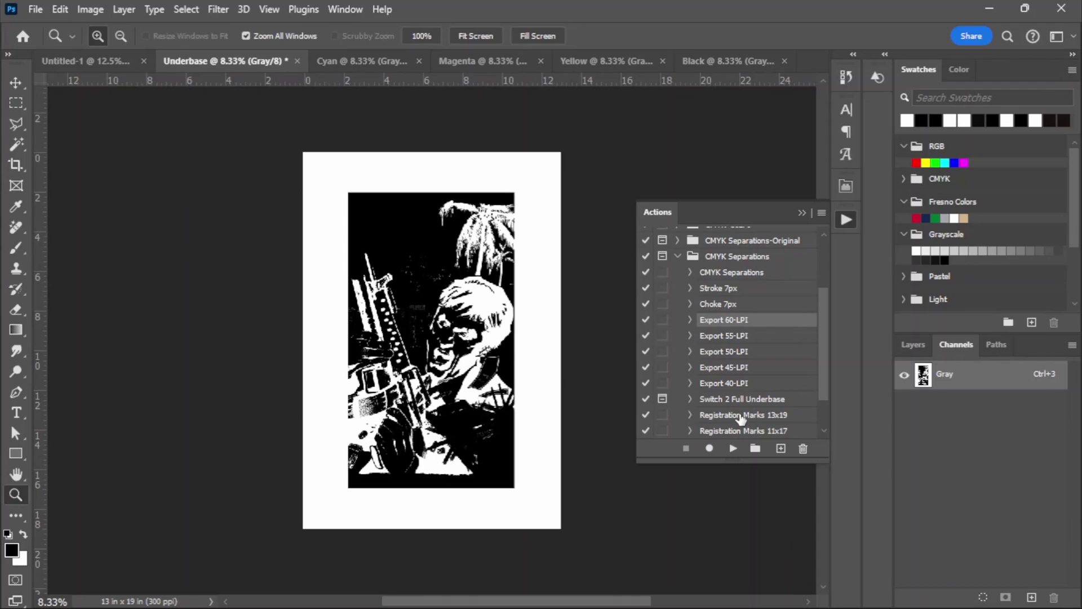
left_click(752, 401)
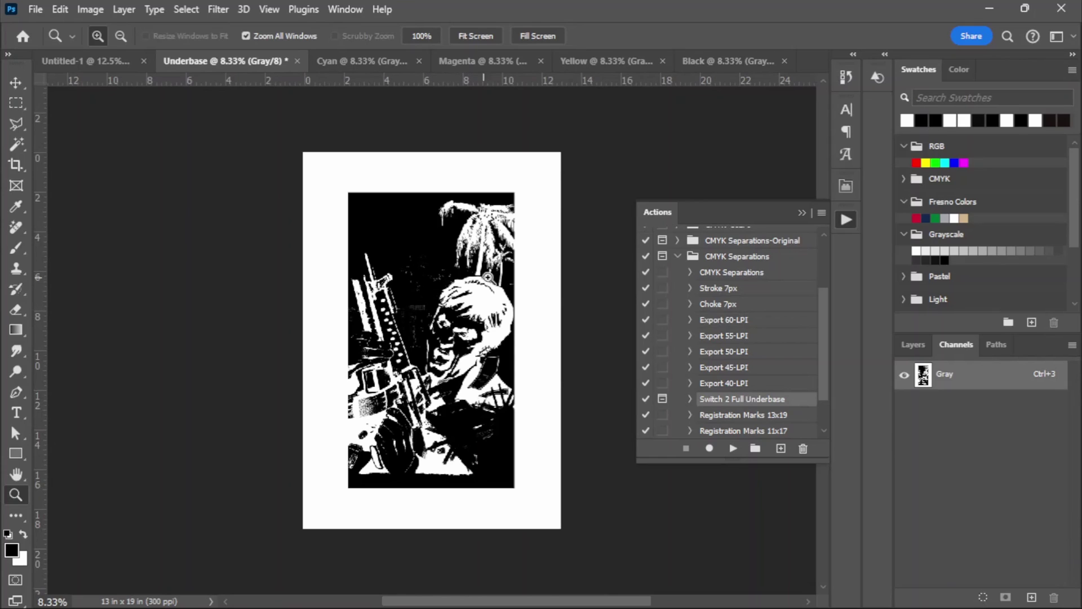
scroll(768, 376, "down", 1)
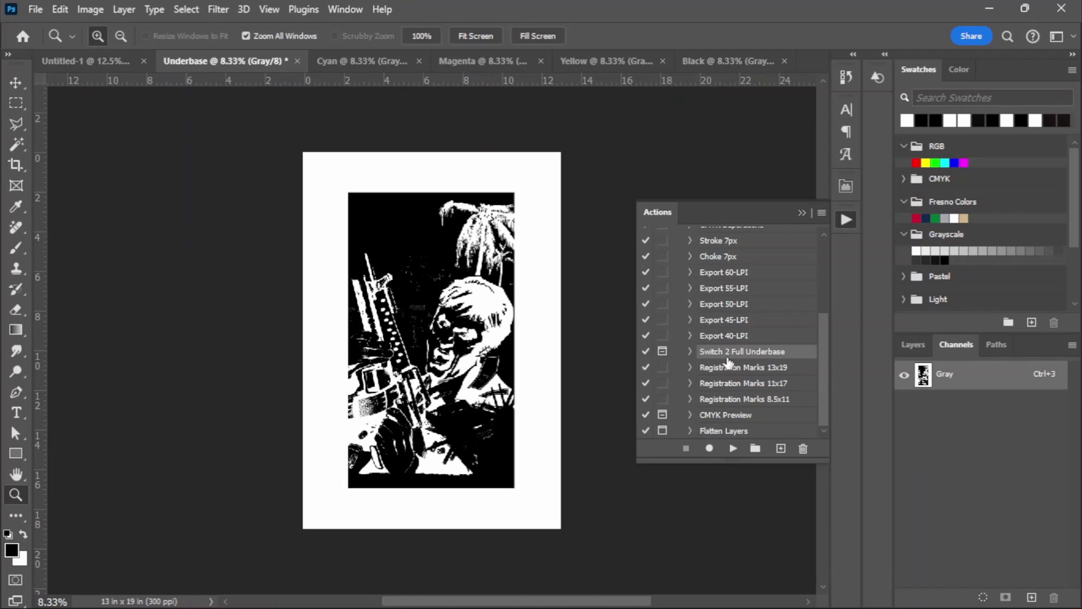
- Run the Registration Marks 13x19 action on the halftone documents and check the marks on the Cyan and Underbase films
left_click(741, 370)
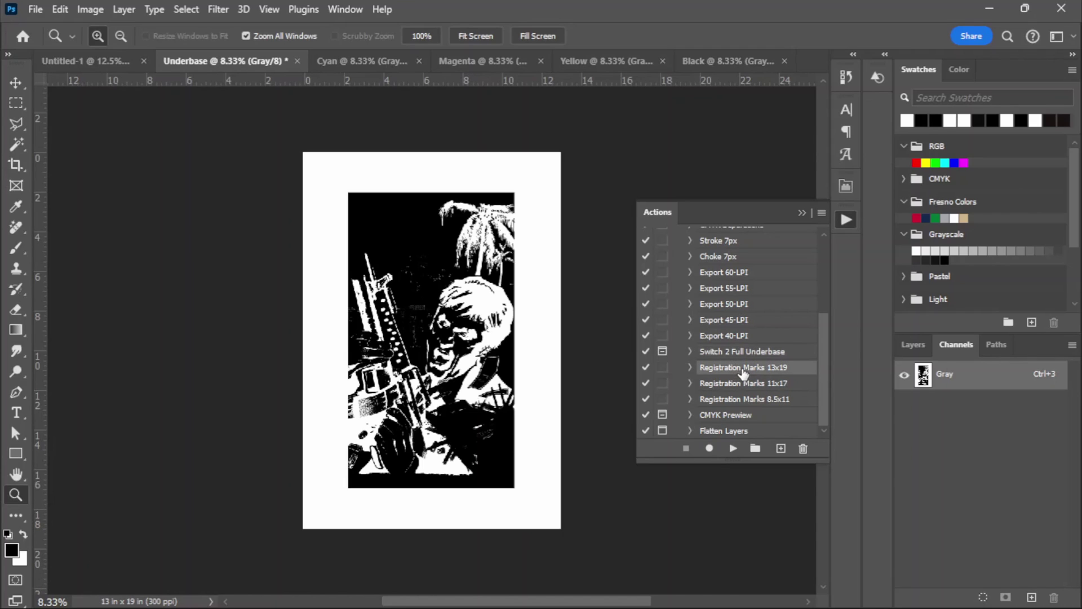
left_click(732, 448)
left_click(383, 68)
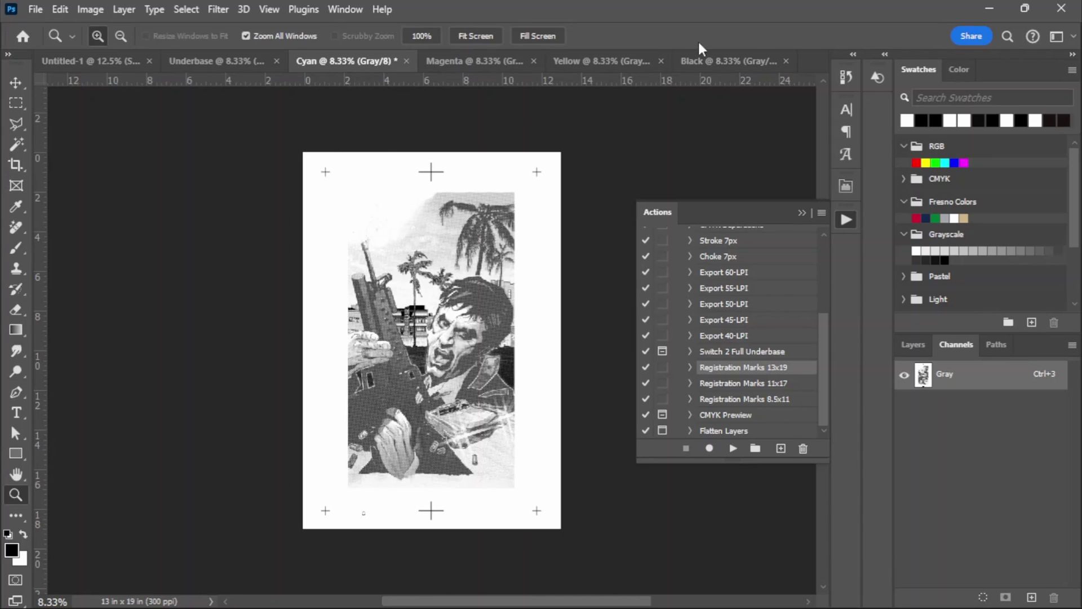
left_click(217, 59)
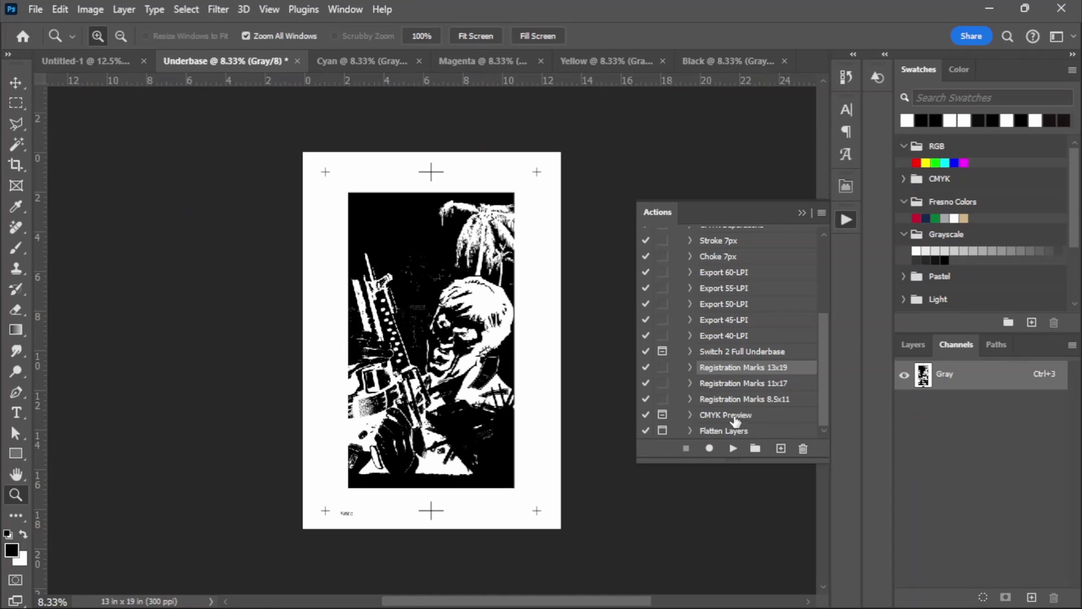
- Run the CMYK Preview action from the Underbase document and continue past its reminder message
left_click(716, 418)
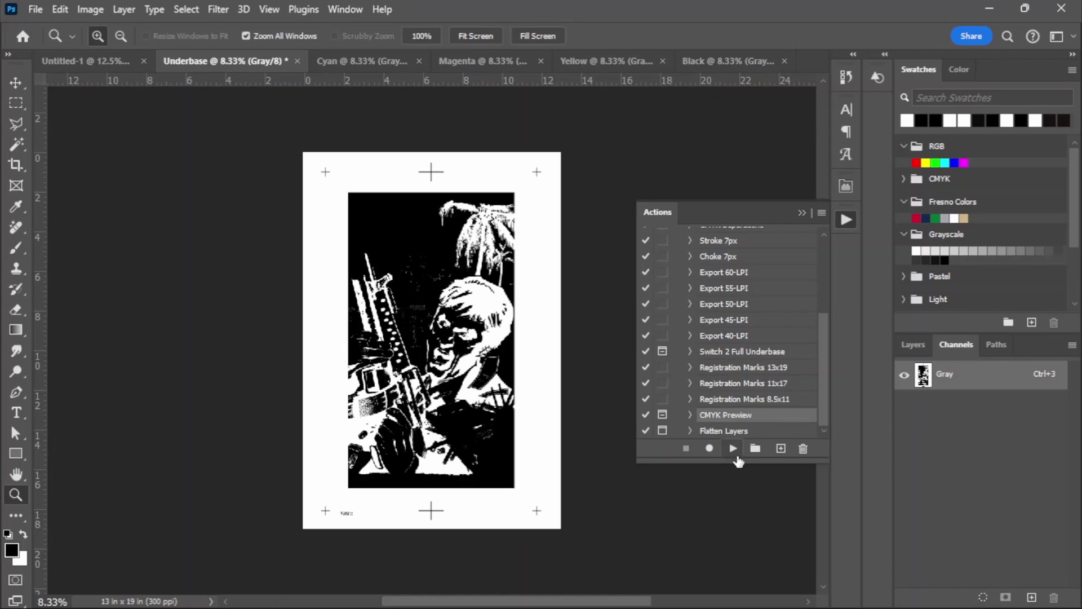
left_click(734, 450)
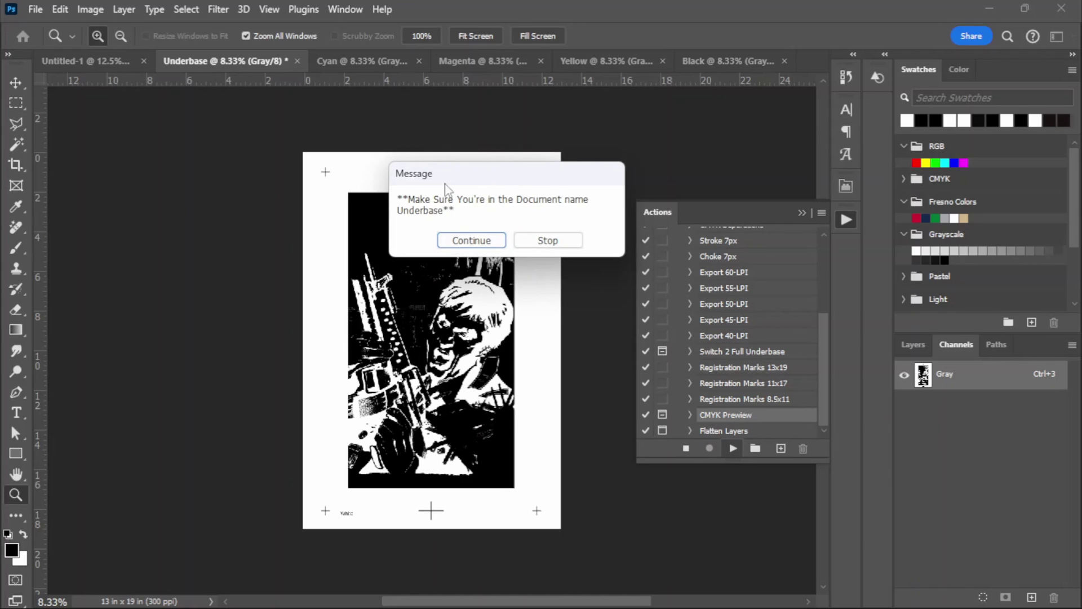
left_click(471, 241)
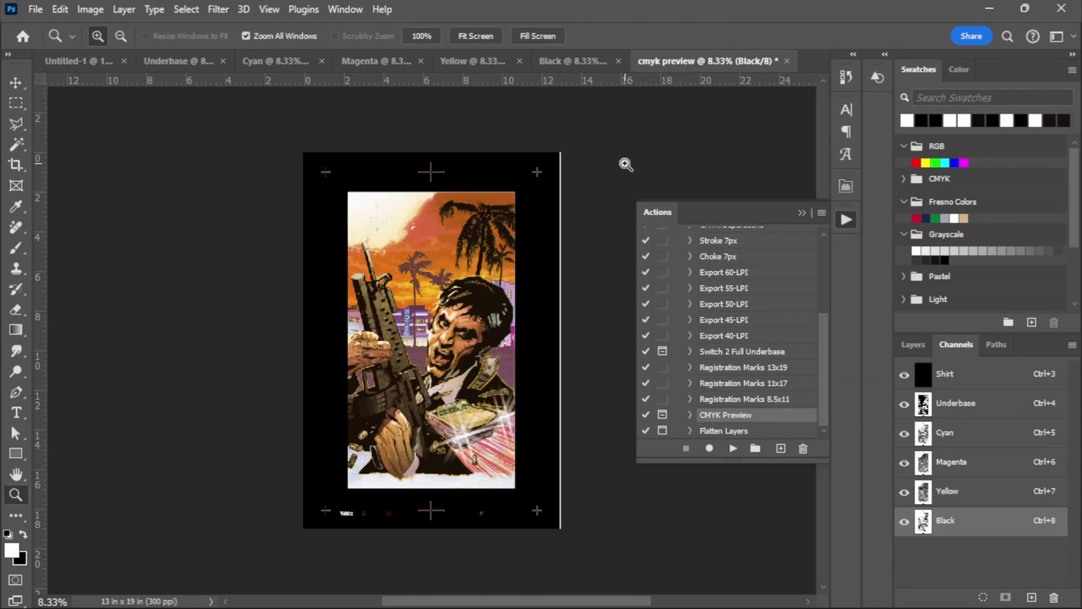
- Check the spot channel order in Untitled-1 and reorder the cmyk preview channels to Yellow, Magenta, Cyan, Black below the Underbase
left_click(84, 61)
scroll(965, 555, "down", 4)
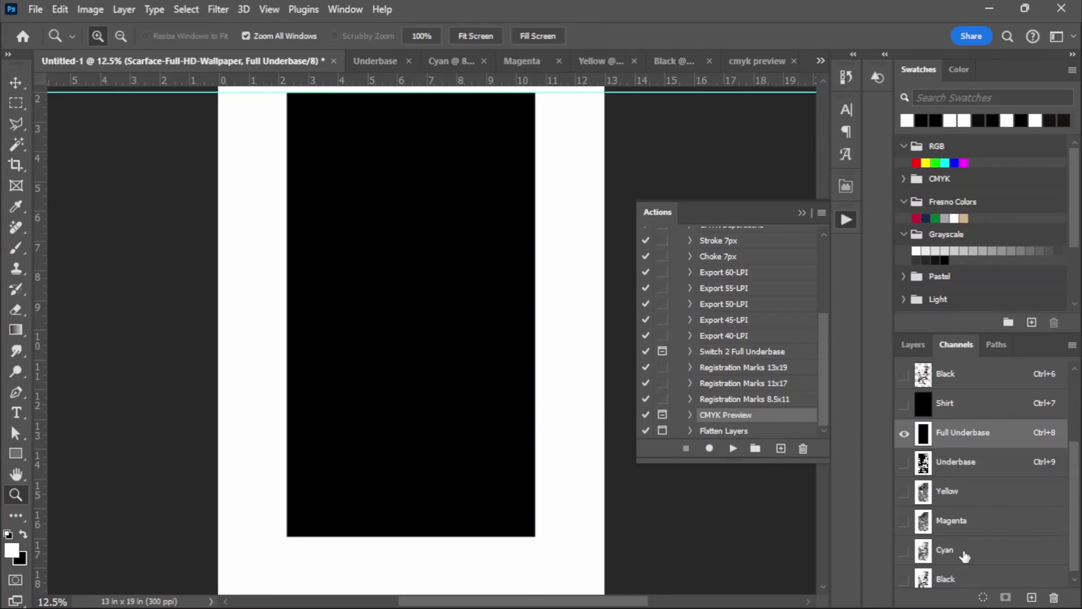
left_click(757, 61)
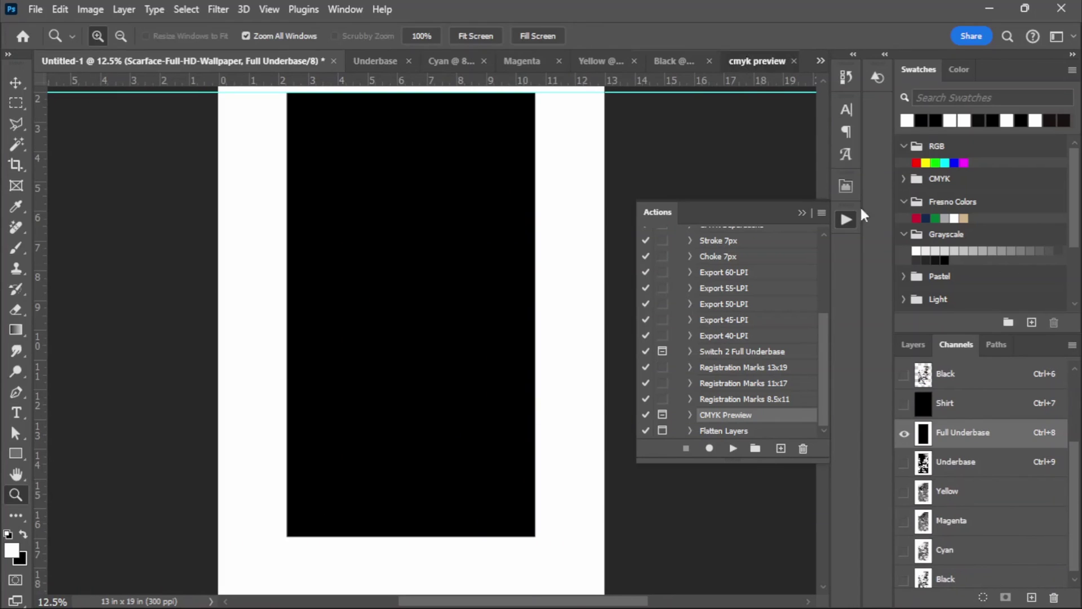
left_click_drag(956, 496, 961, 418)
left_click_drag(962, 497, 958, 456)
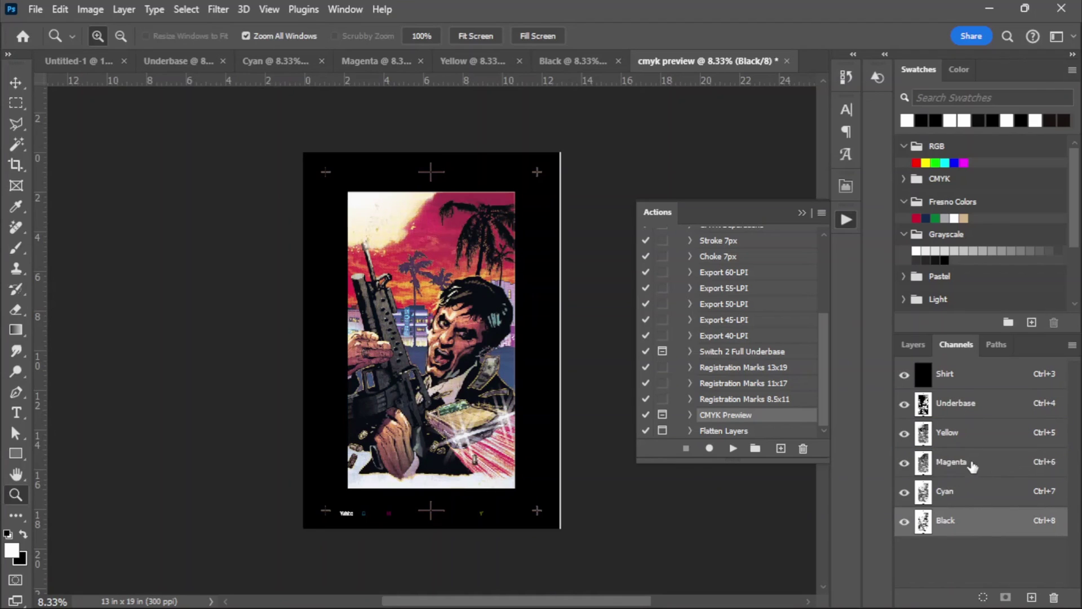
- Inspect the halftone dots of the cmyk preview closely around the man's face, then examine the simulated print as a whole
left_click(432, 320)
left_click(434, 320)
left_click(440, 320)
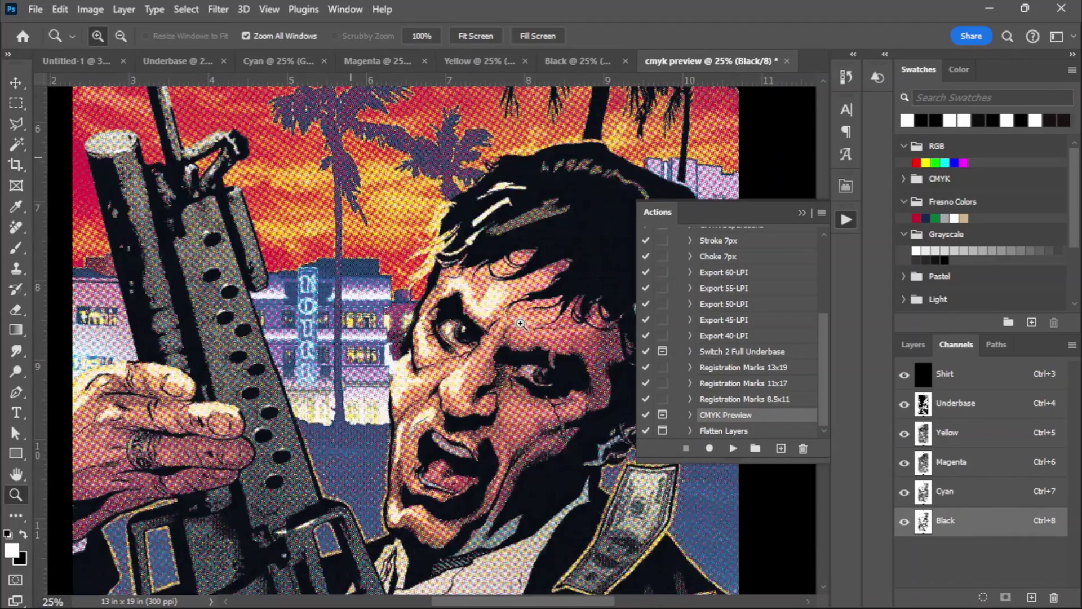
left_click(446, 319)
left_click(446, 320)
left_click(437, 328)
left_click(425, 340)
left_click(413, 352)
left_click(412, 353)
left_click(423, 347)
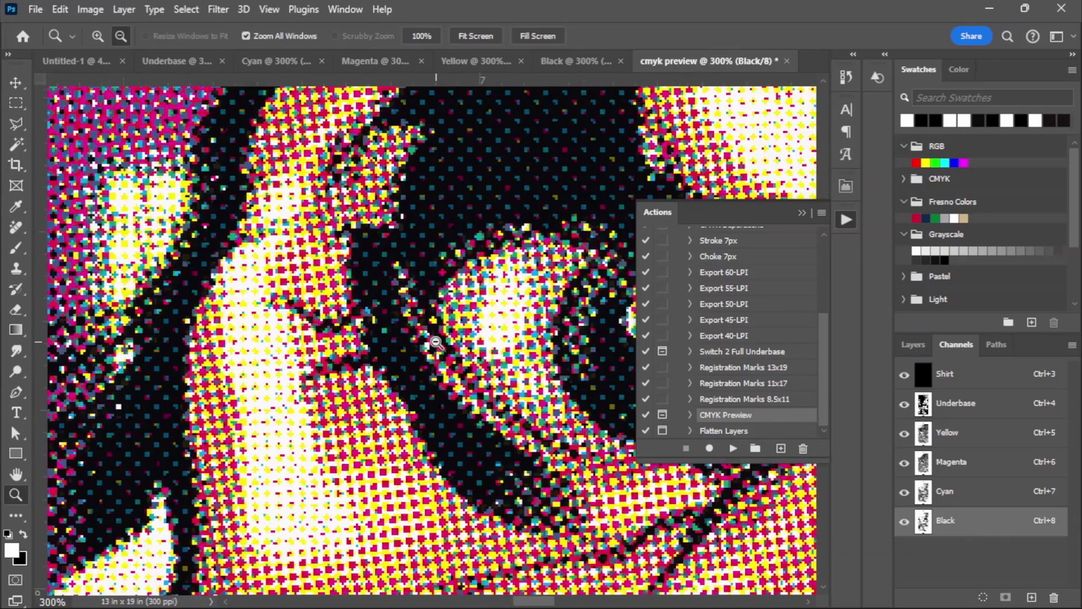
left_click(436, 341, "alt")
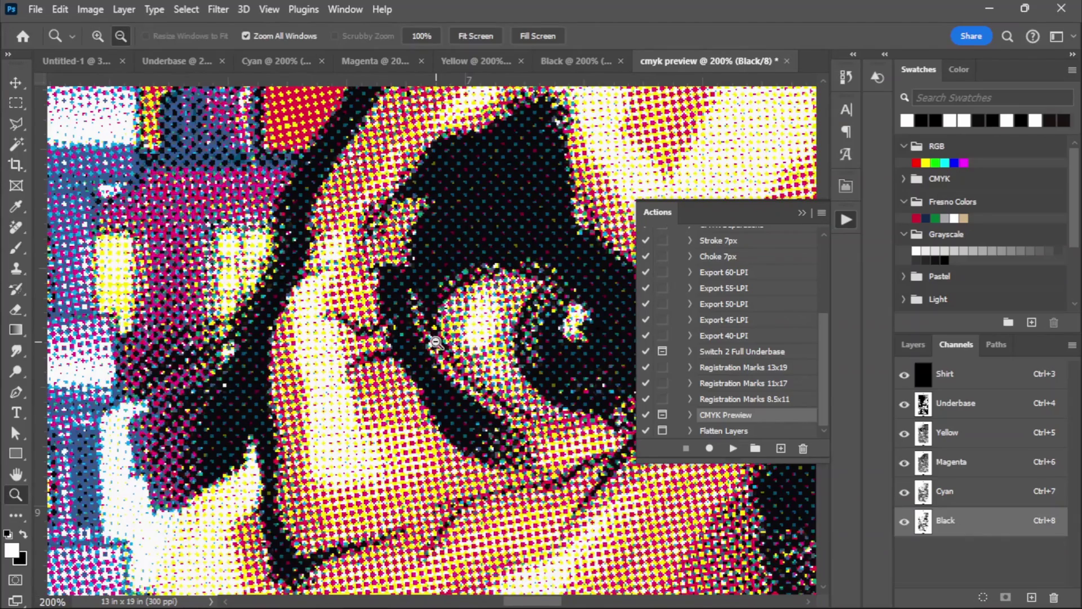
left_click(435, 342, "alt")
left_click(436, 342, "alt")
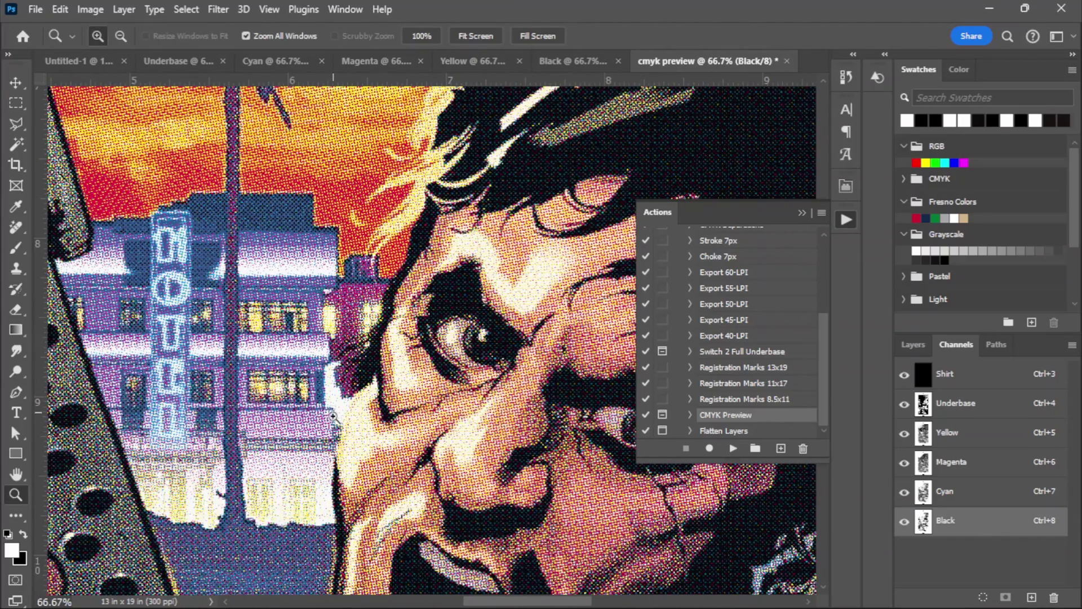
left_click_drag(336, 456, 385, 413)
left_click(386, 412, "alt")
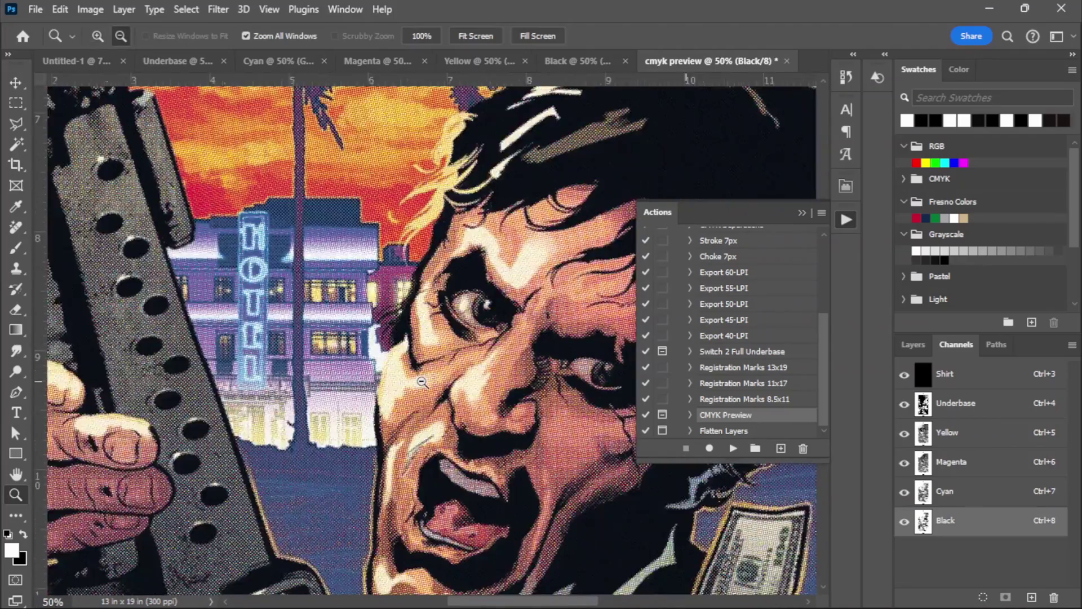
left_click(422, 382, "alt")
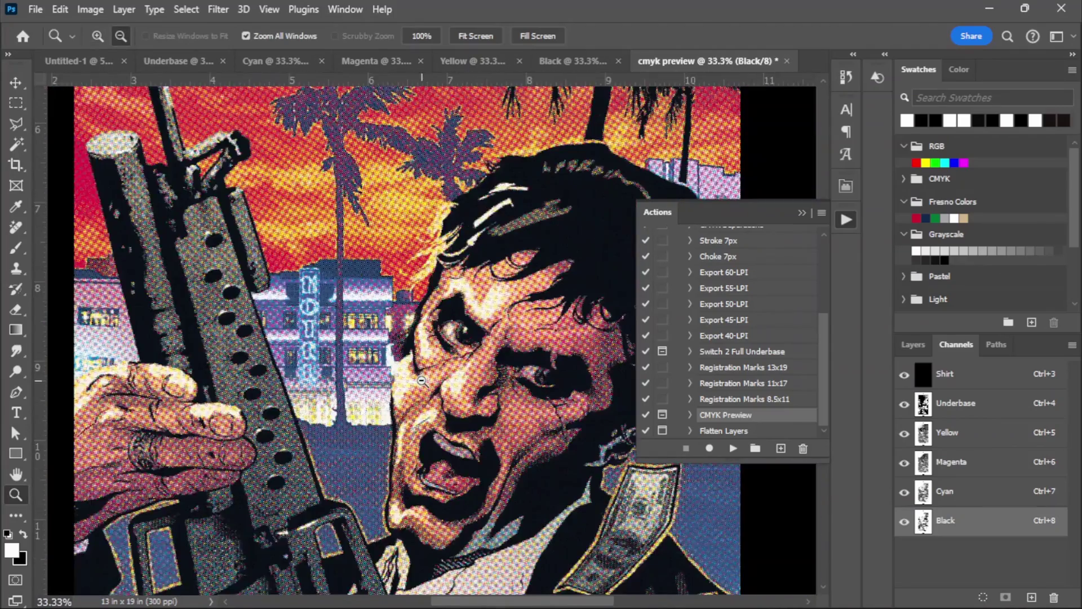
left_click(599, 251, "alt")
left_click(599, 251, "alt")
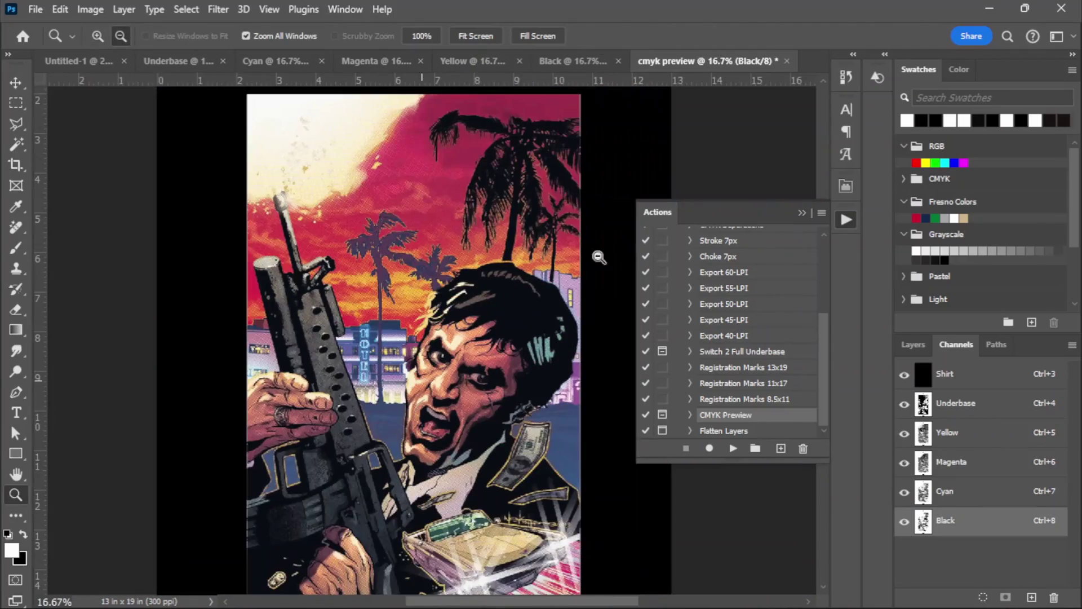
- Close the cmyk preview document without saving it
left_click(786, 61)
left_click(548, 241)
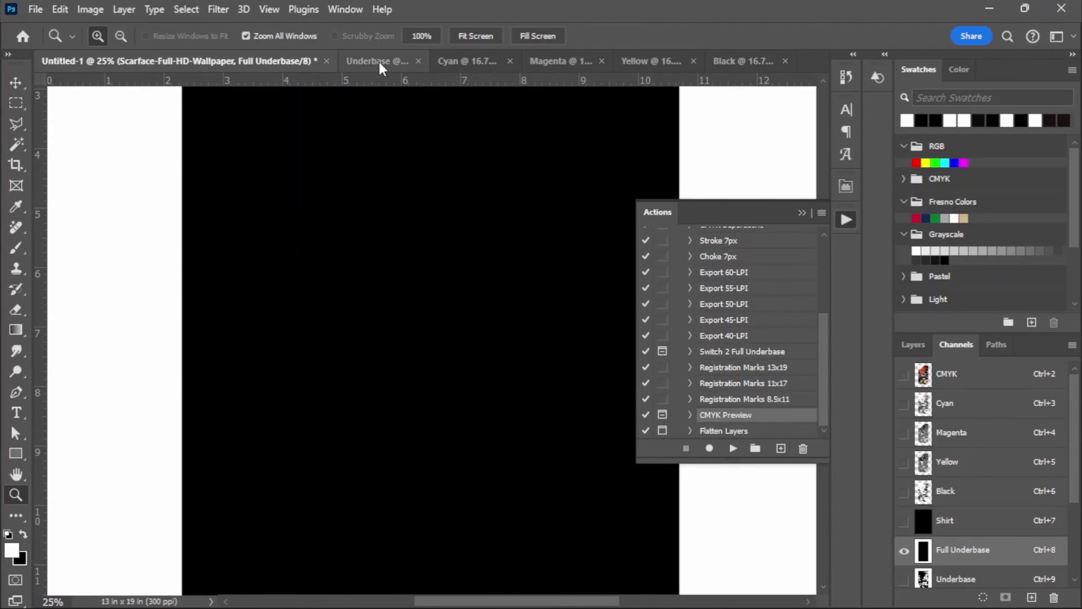
- Run the Flatten Layers action from the Underbase document past its reminder message, and check the resulting Cyan and Magenta separations
left_click(380, 61)
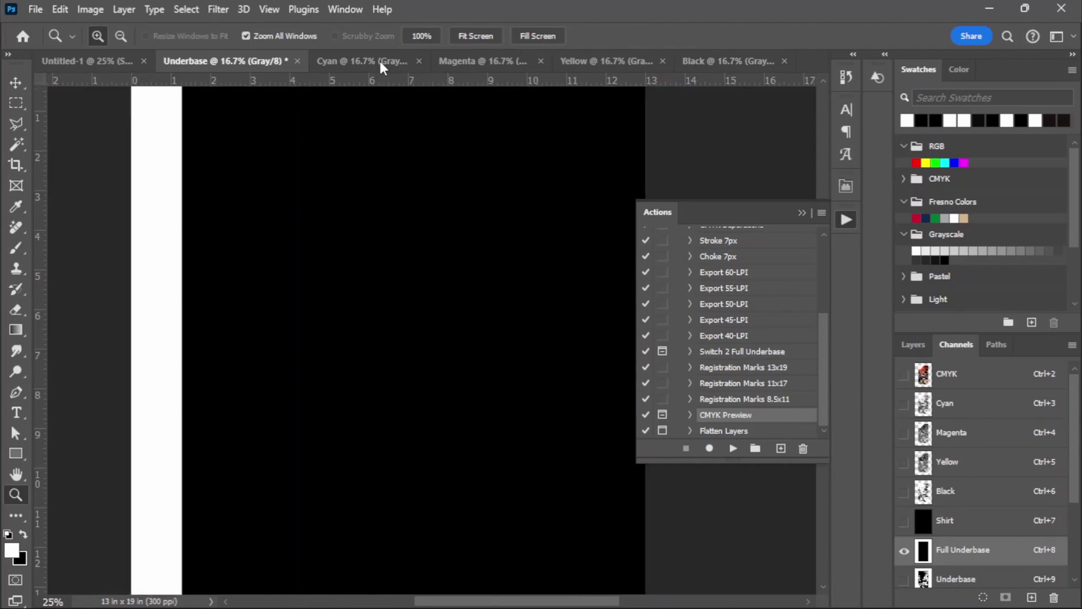
left_click(908, 345)
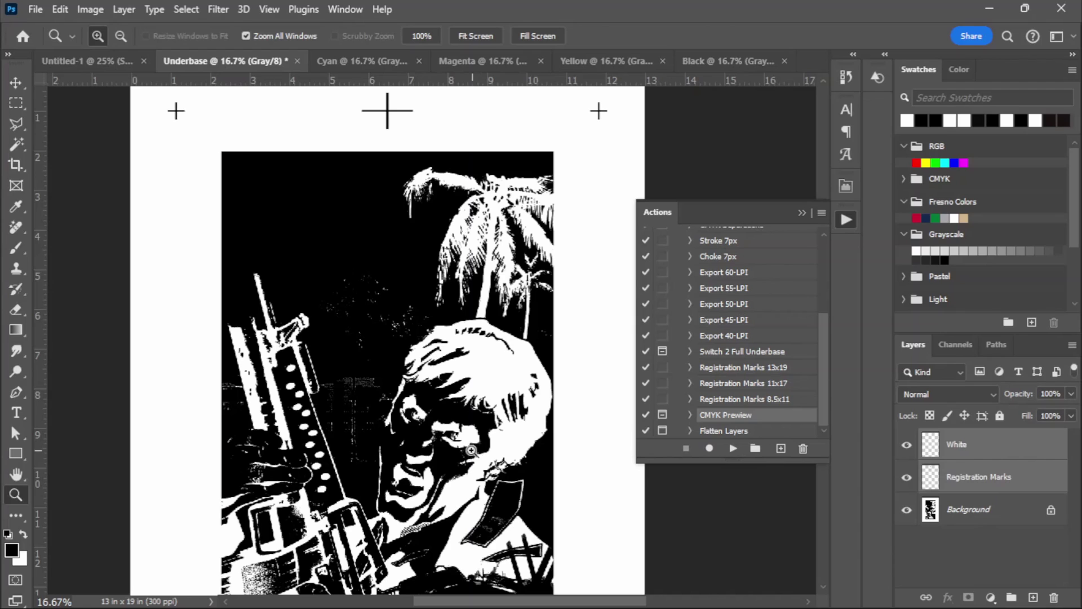
scroll(205, 543, "down", 8)
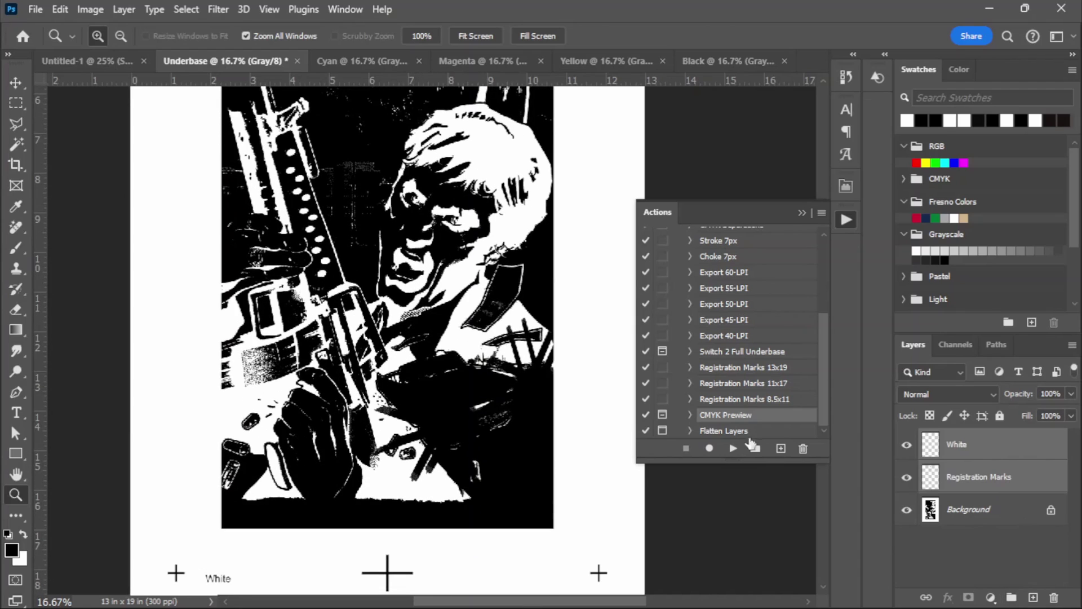
left_click(736, 432)
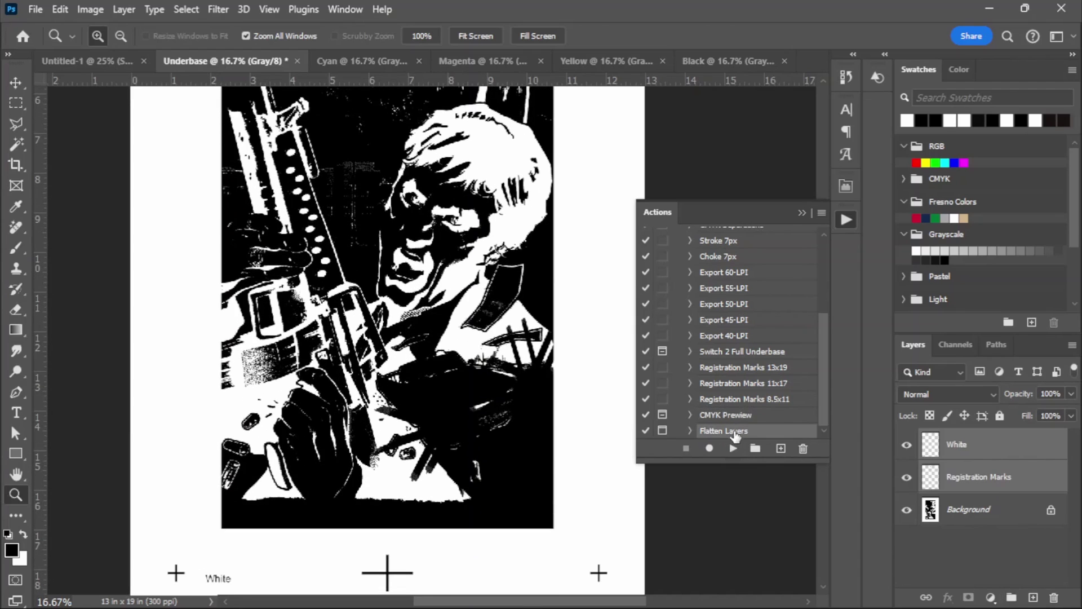
left_click(734, 448)
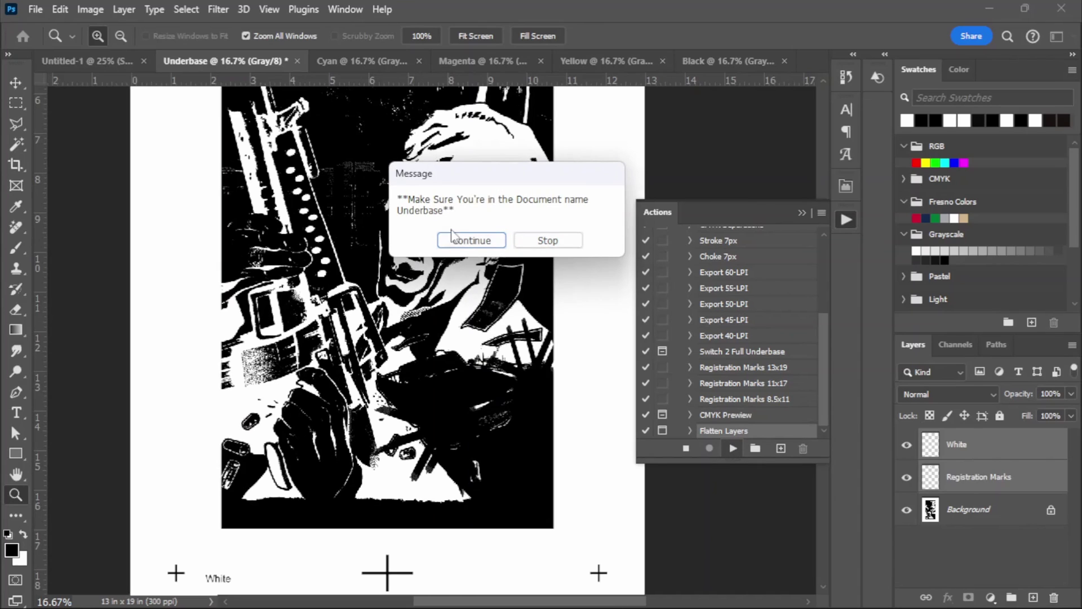
left_click(471, 241)
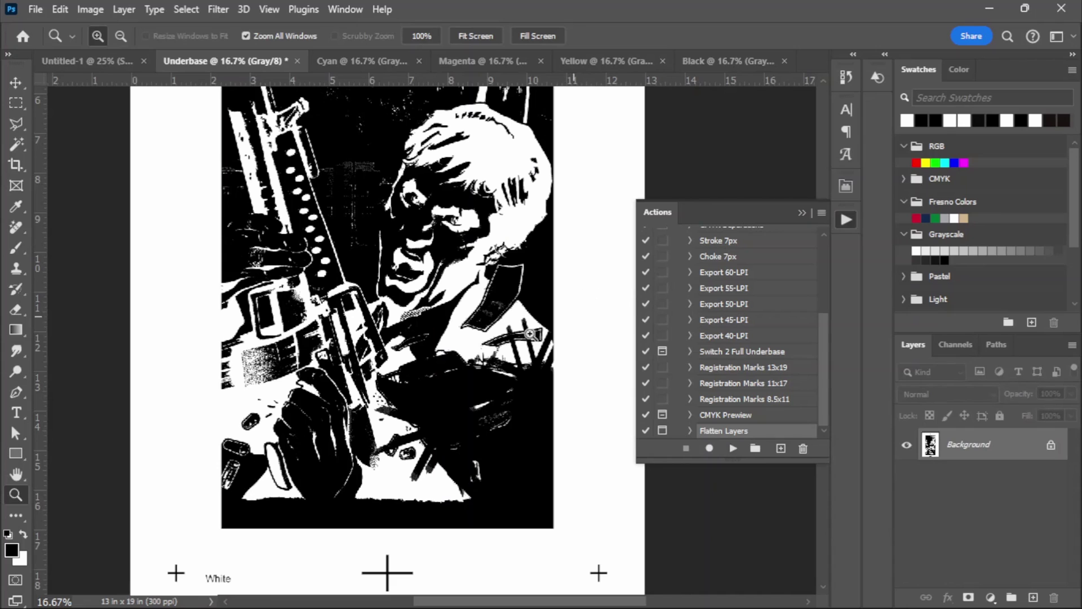
left_click(357, 60)
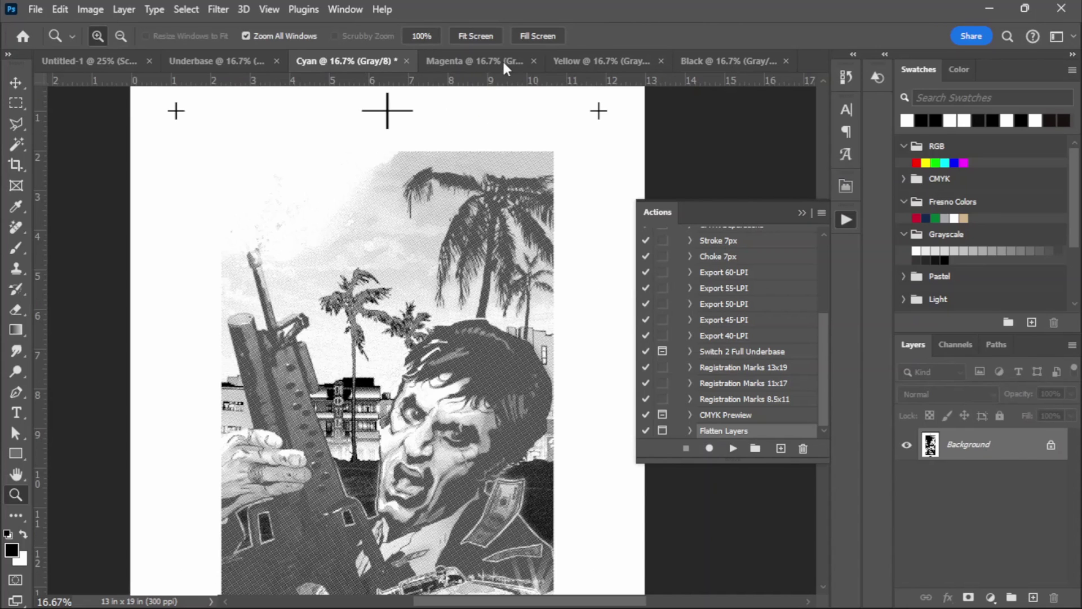
left_click(498, 62)
scroll(135, 136, "down", 3)
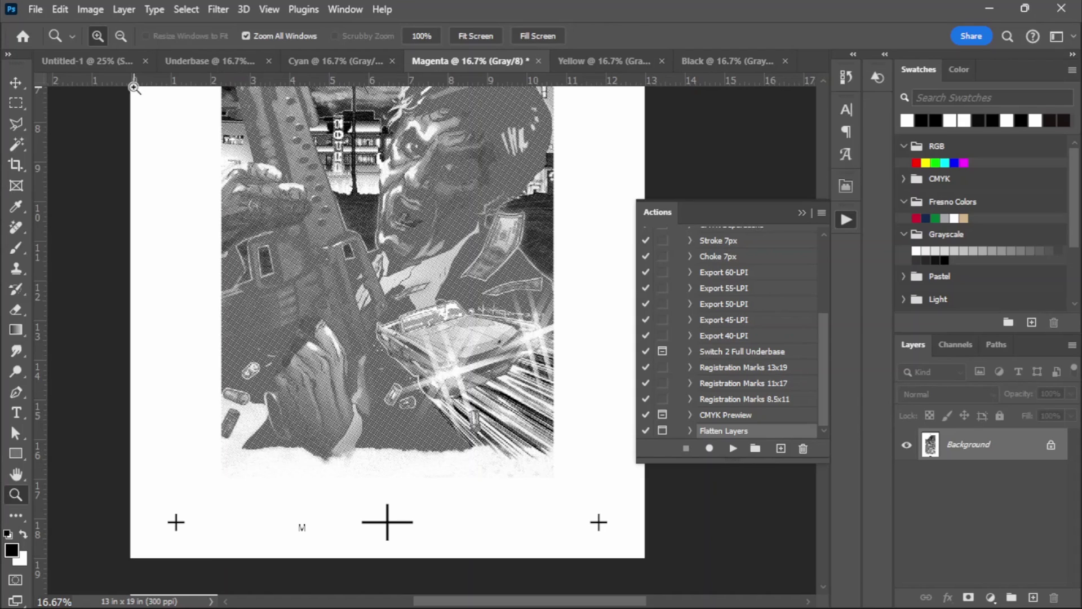
- Close every document except Untitled-1 without saving the changes to the separations
left_click(35, 8)
key("Escape")
left_click(92, 61)
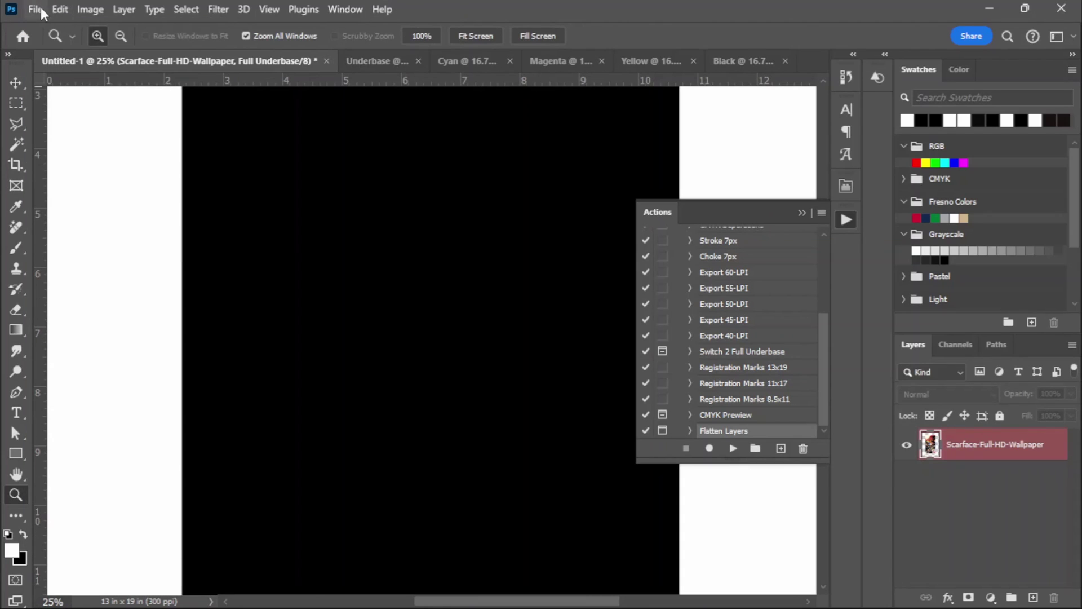
left_click(35, 9)
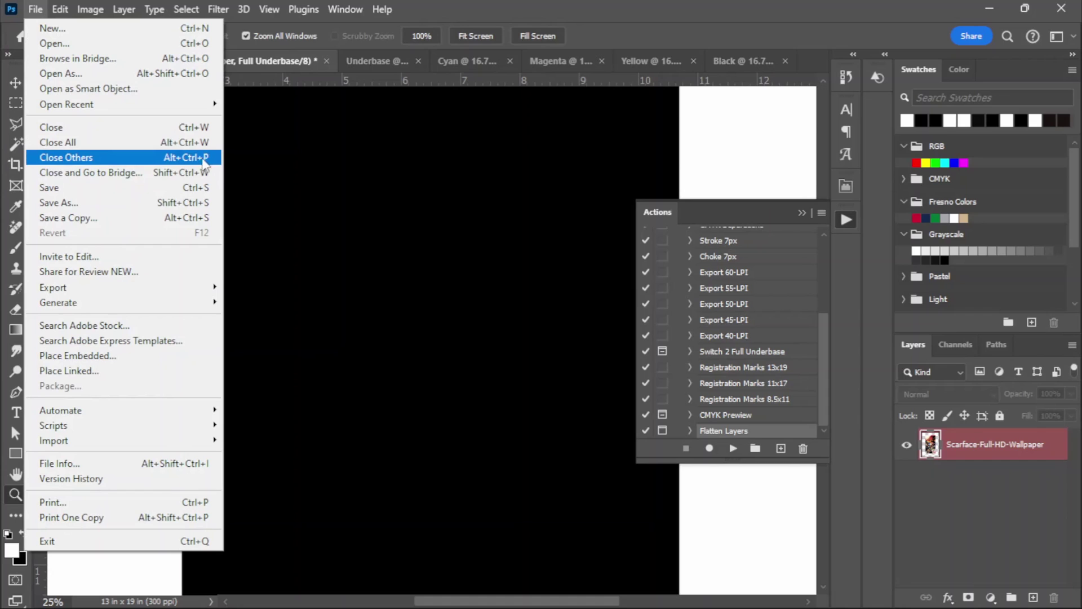
key("Escape")
left_click(35, 9)
left_click(87, 158)
left_click(535, 247)
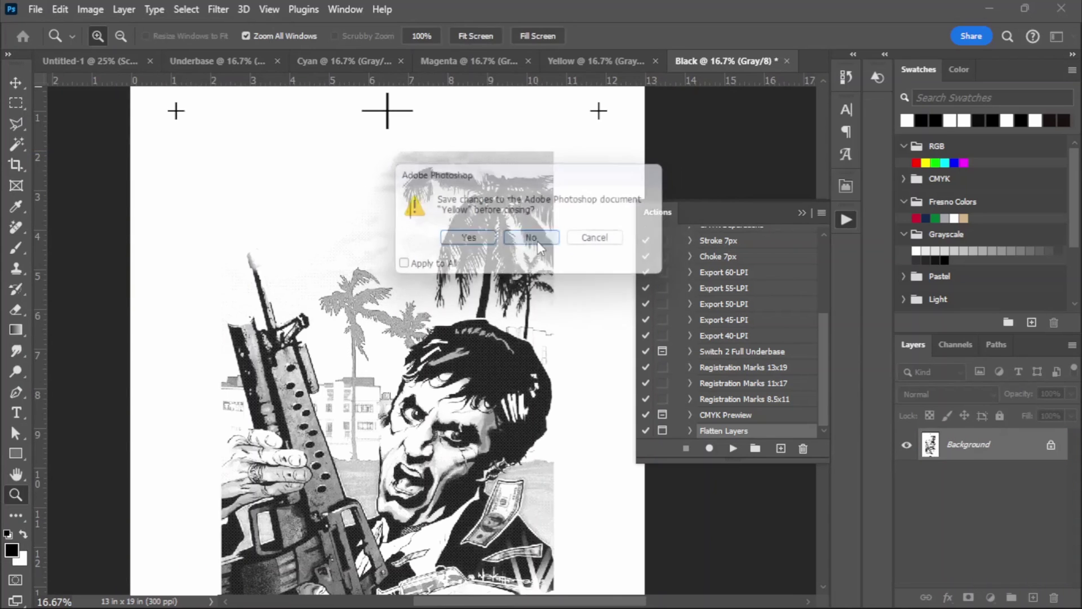
left_click(537, 243)
left_click(539, 245)
left_click(537, 240)
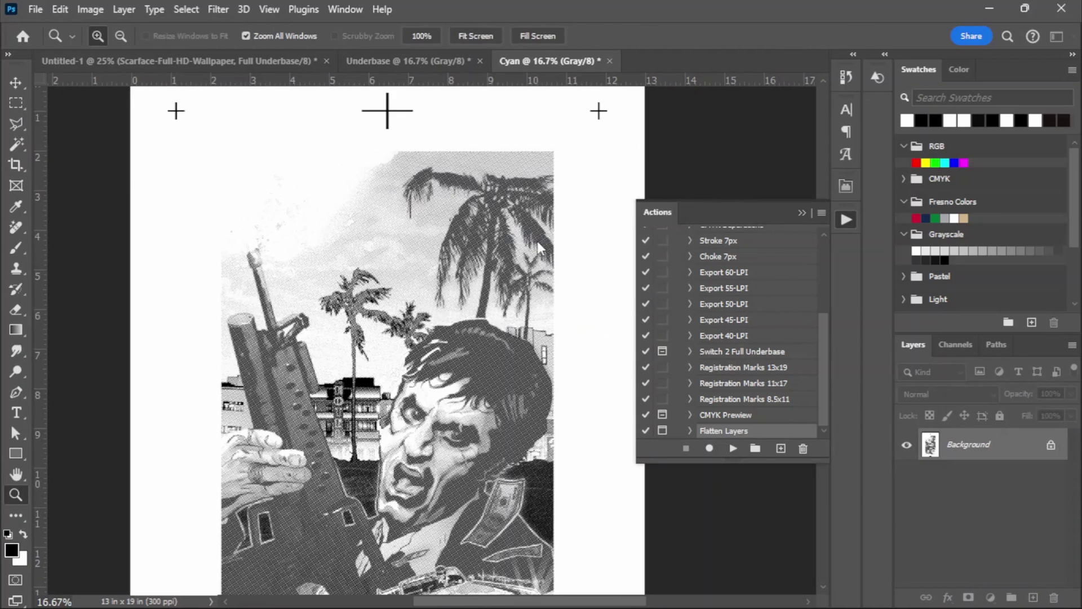
left_click(536, 238)
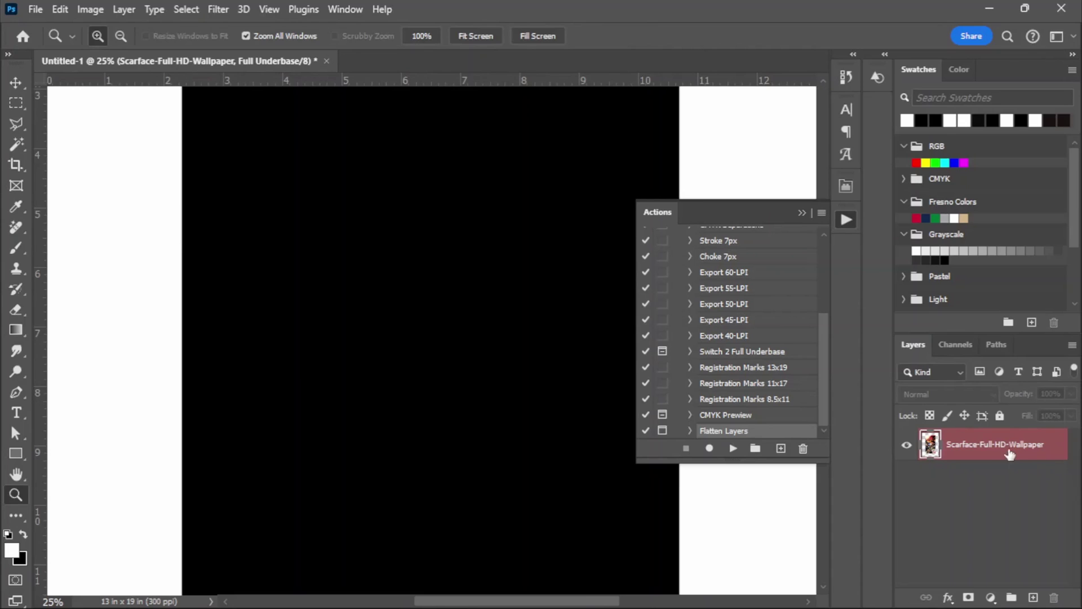
- Run the Export 60-LPI action from the channels of Untitled-1
left_click(948, 347)
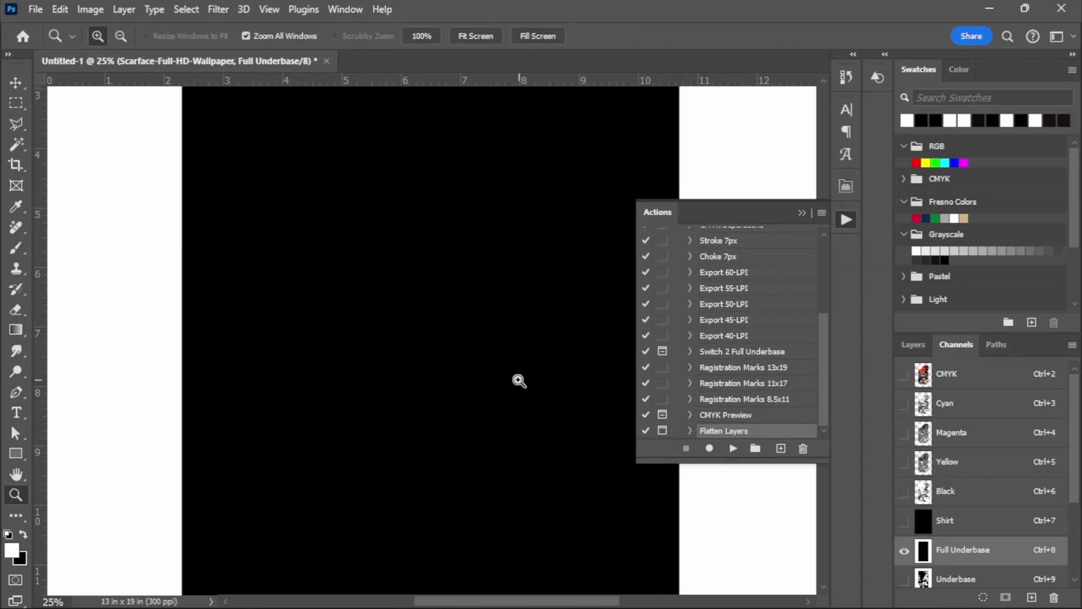
left_click(517, 379, "alt")
left_click(517, 379, "alt")
scroll(767, 394, "up", 3)
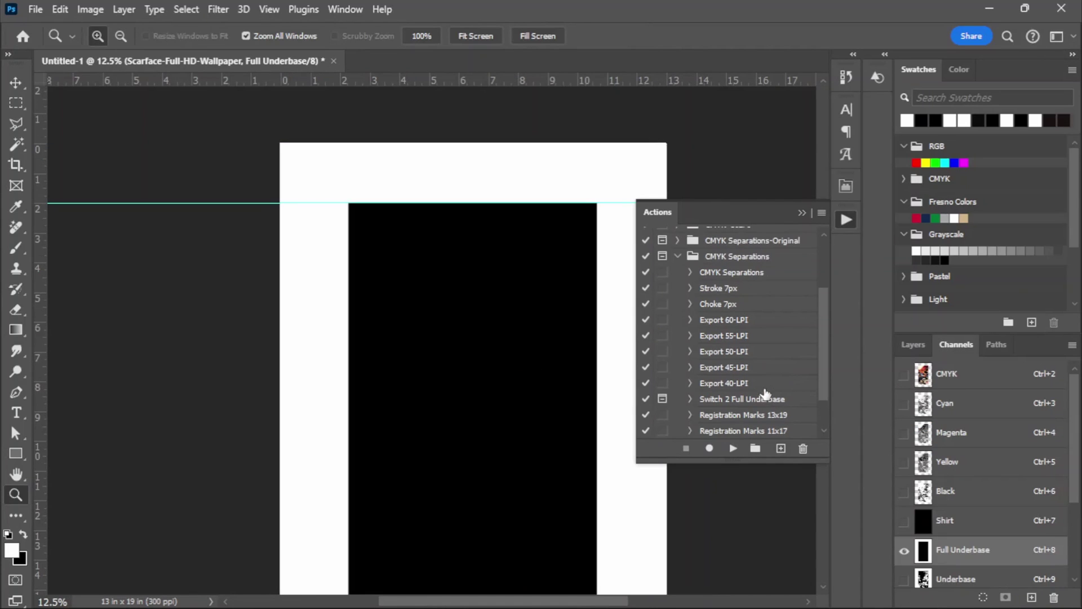
left_click(726, 321)
left_click(732, 448)
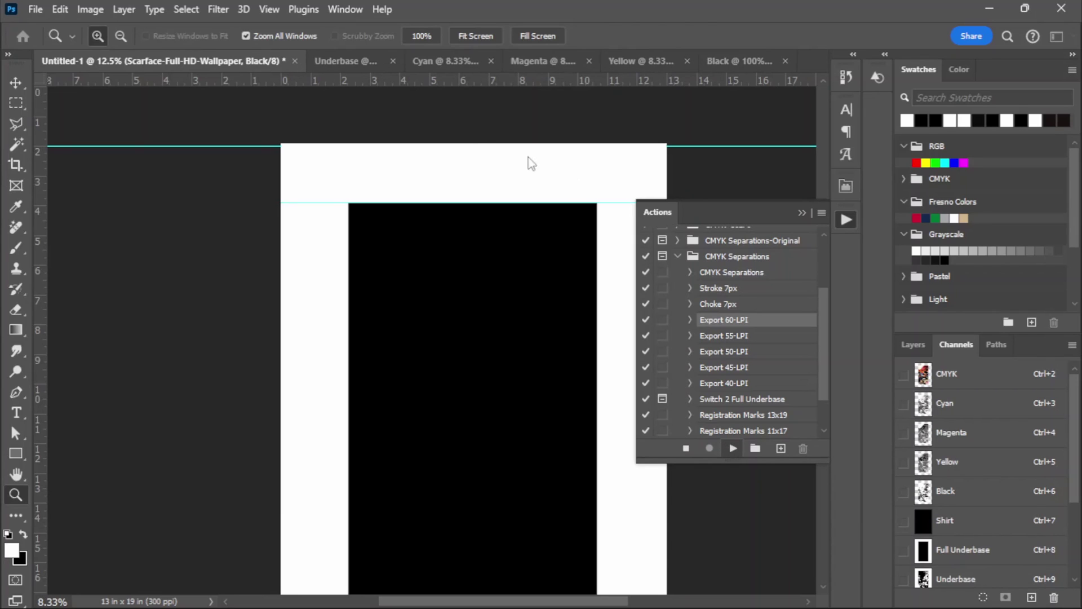
- Run the Switch 2 Full Underbase action in the Underbase document and continue past its reminder message
left_click(359, 58)
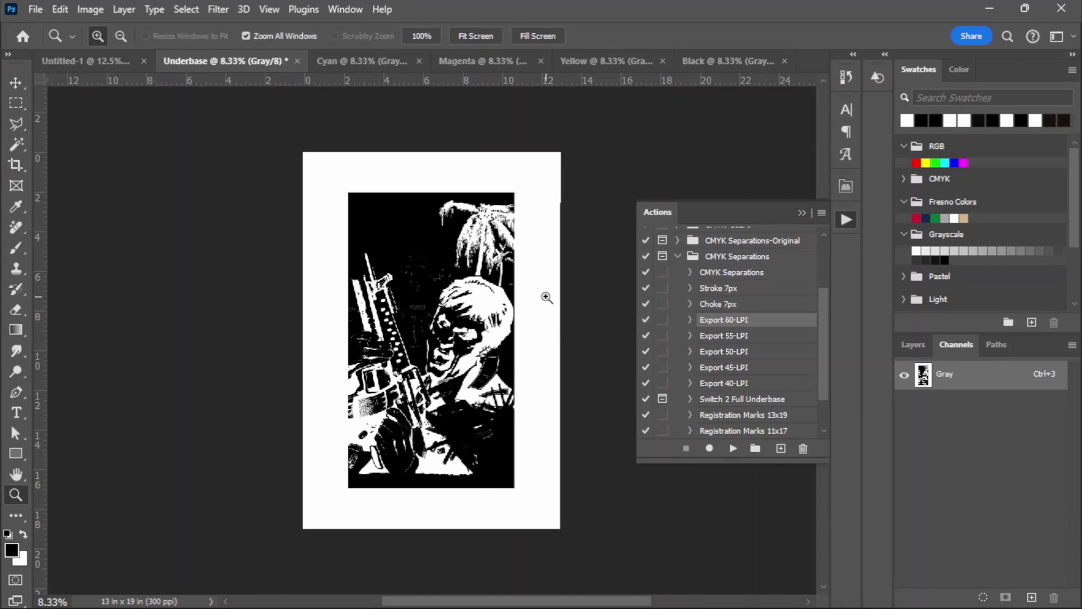
left_click(737, 399)
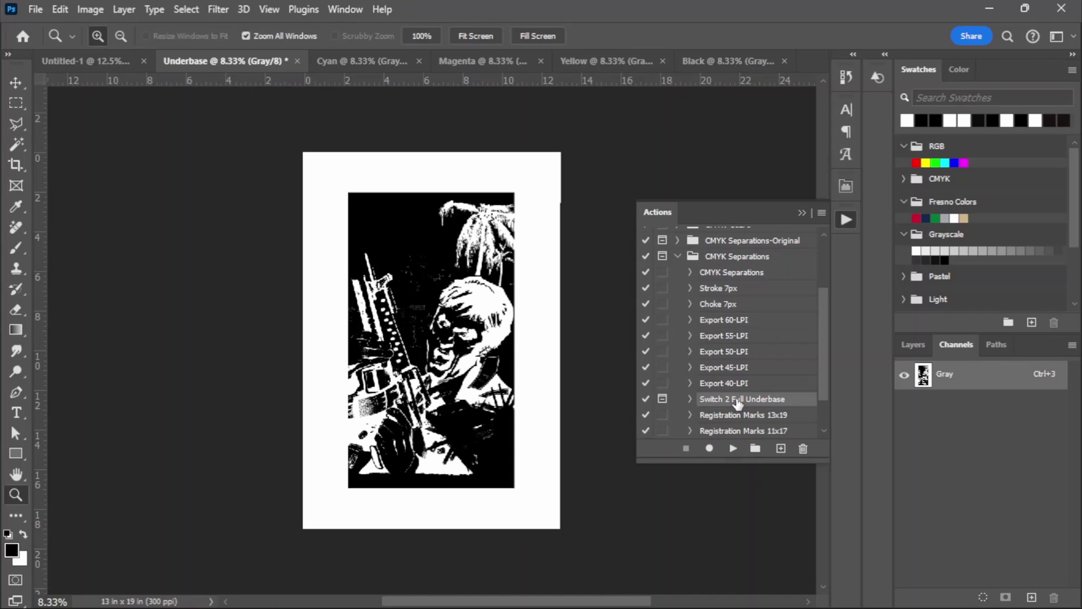
left_click(732, 449)
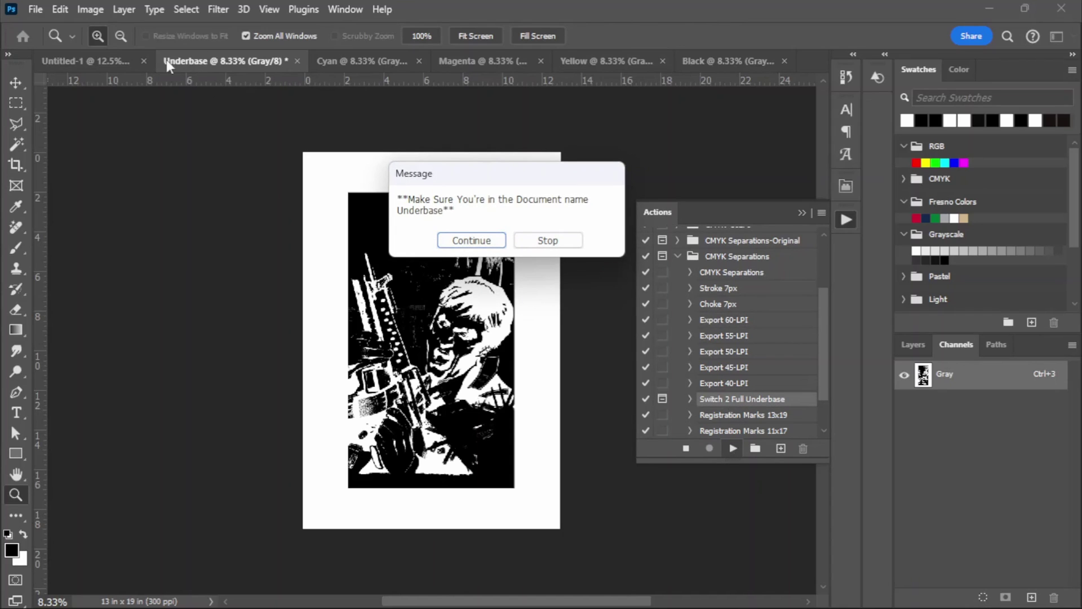
left_click(471, 240)
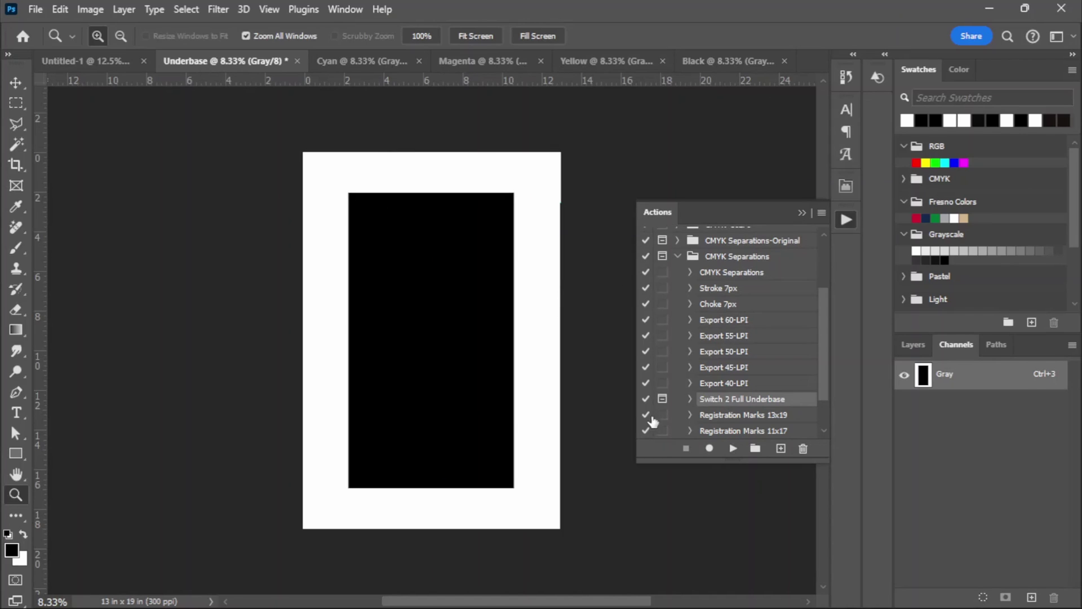
scroll(693, 383, "down", 3)
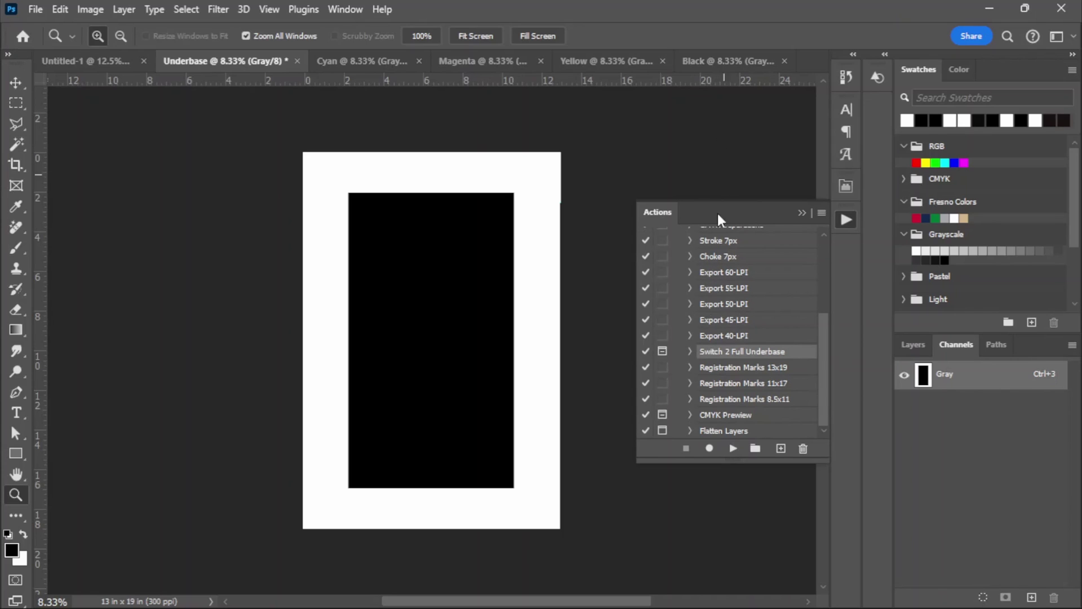
scroll(741, 363, "up", 7)
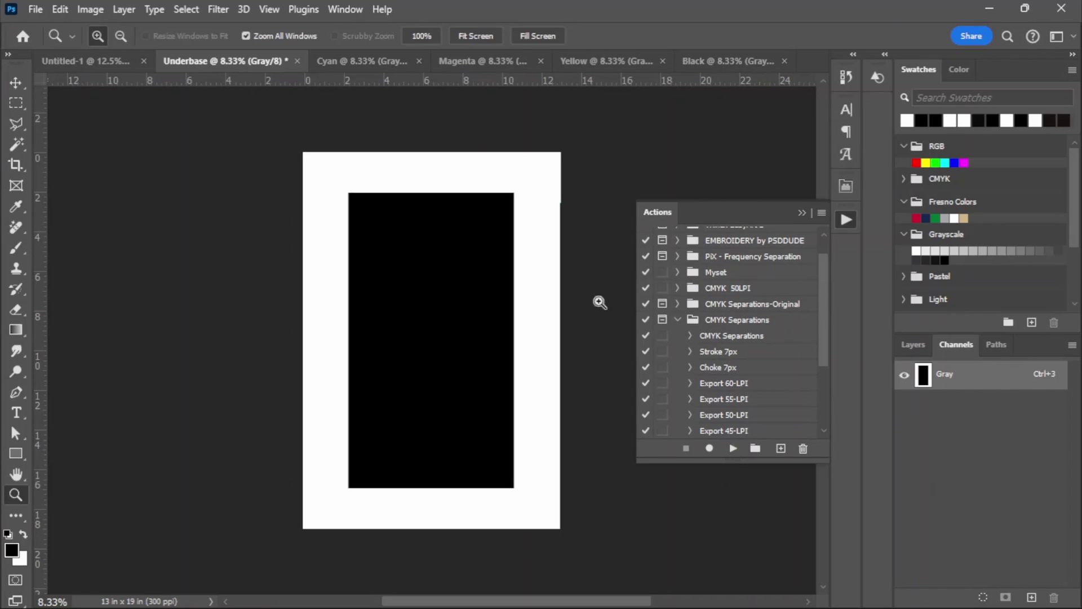
- Examine the Cyan, Magenta, Yellow, Black and Full Underbase spot channels of Untitled-1, alone and in combination
left_click(61, 62)
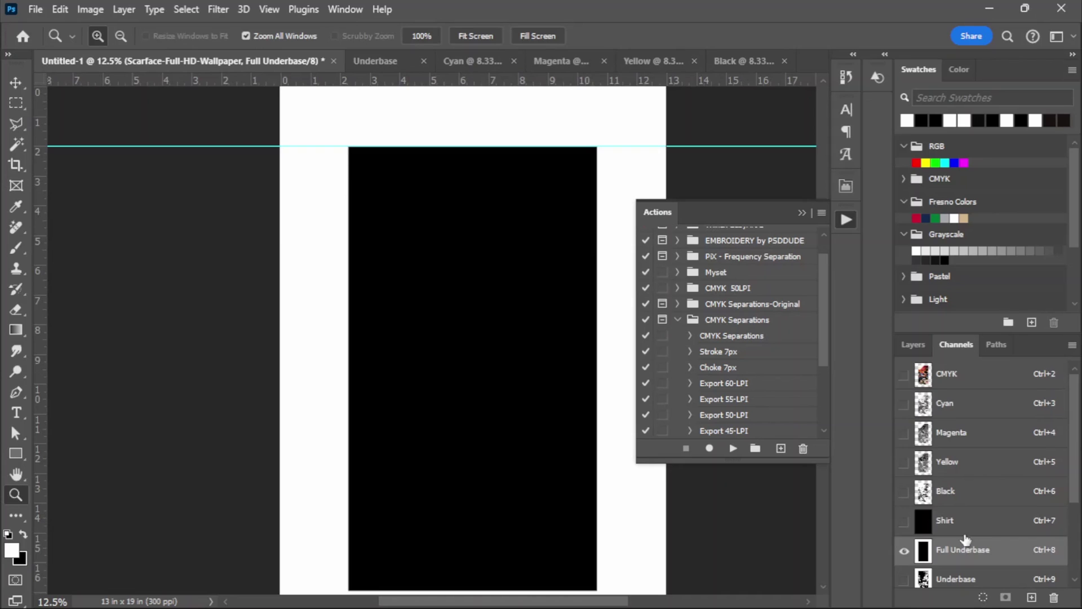
scroll(965, 539, "down", 3)
left_click(950, 537)
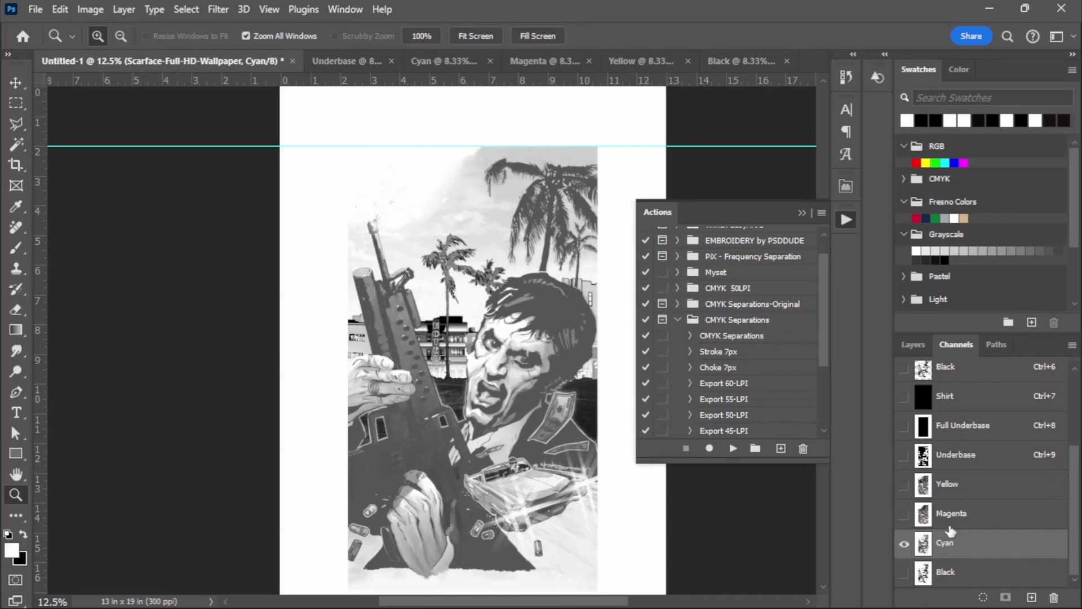
left_click(916, 521)
left_click(904, 484)
left_click(904, 572)
key("alt+f")
key("Escape")
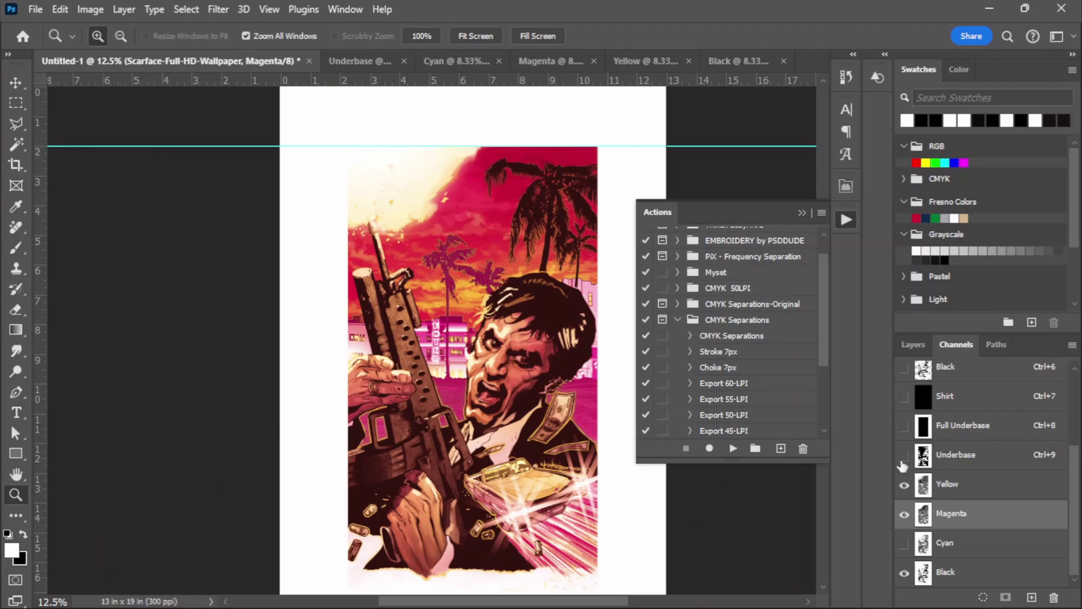
left_click(903, 485)
left_click(903, 514)
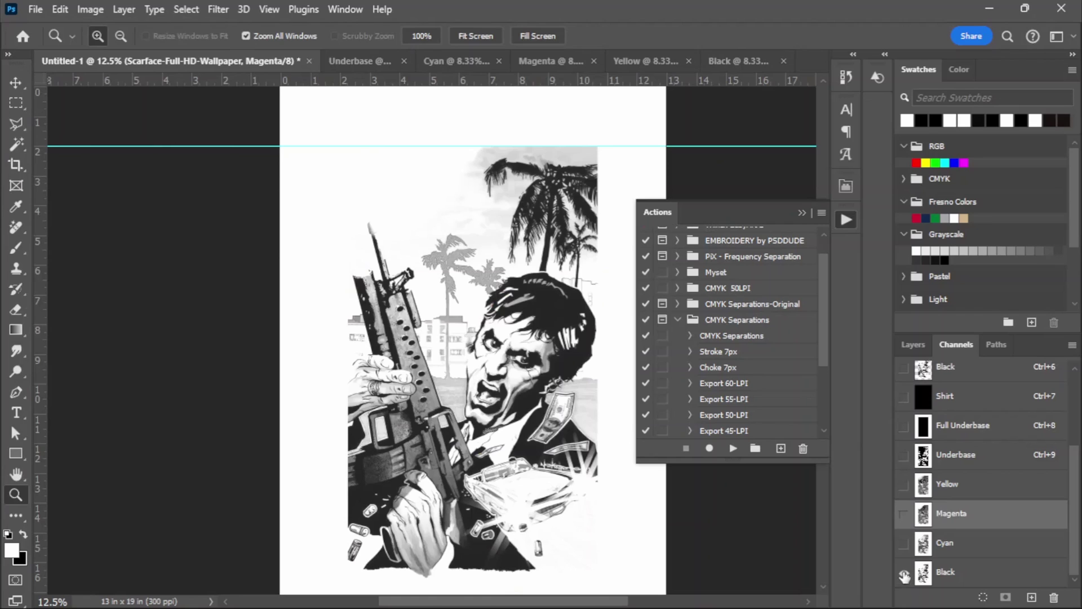
left_click(958, 426)
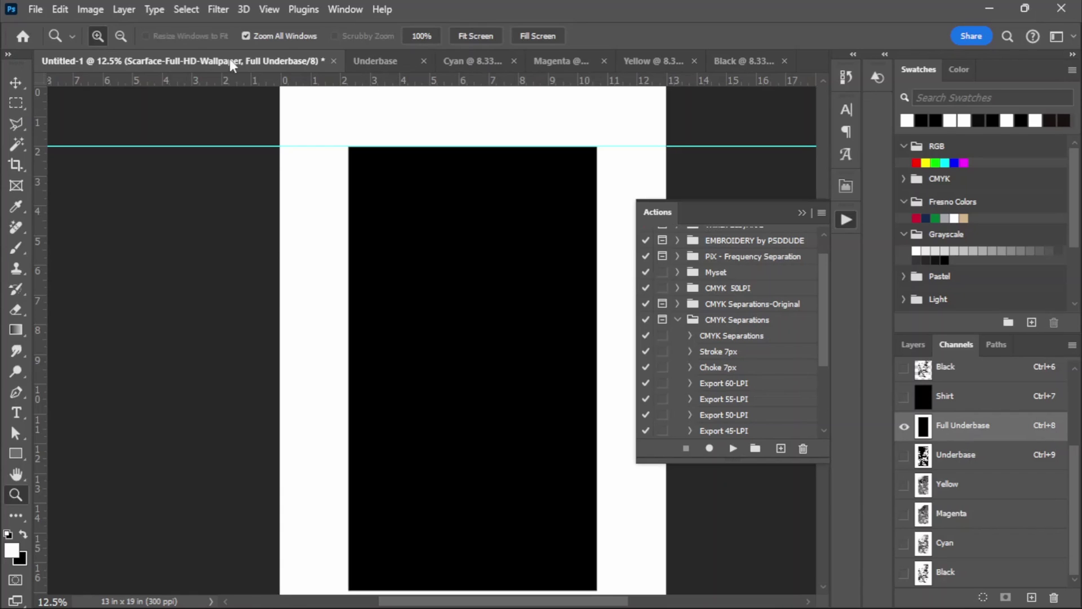
- Close all open documents and open the Film-13x19 template from the CMYK Separations folder
left_click(36, 9)
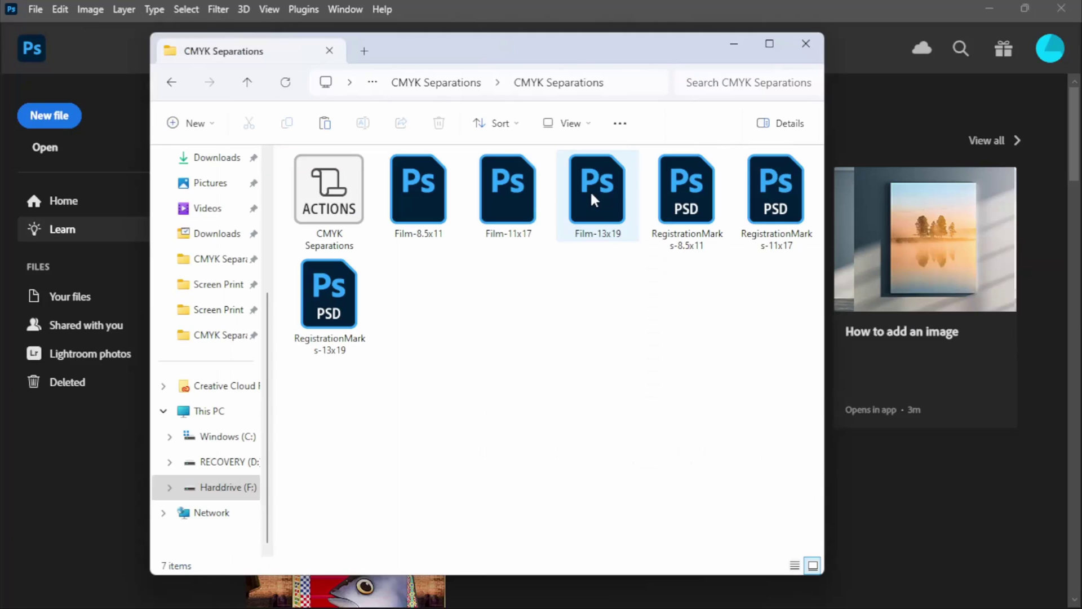
left_click(592, 194)
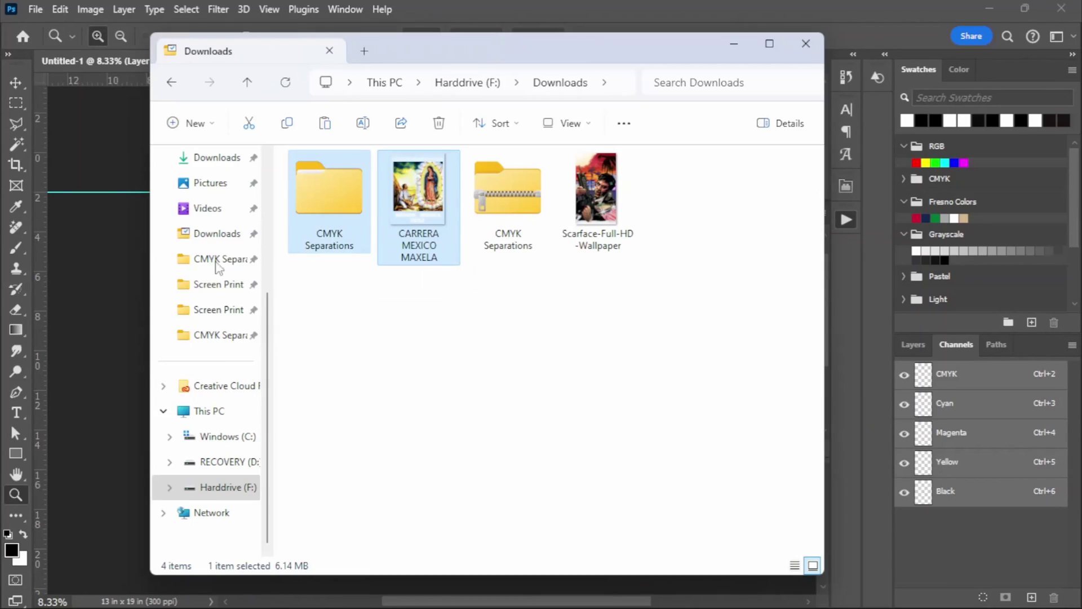
- Place the CARRERA MEXICO MAXELA artwork in the film document and move it up to the horizontal guide at about 2 inches
left_click_drag(219, 267, 68, 330)
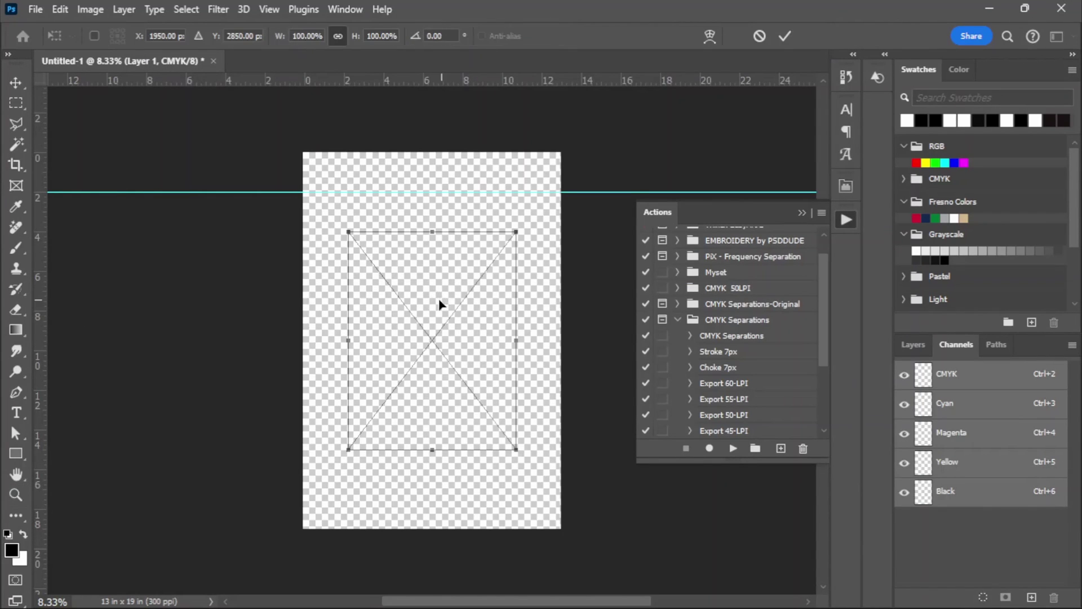
left_click(785, 37)
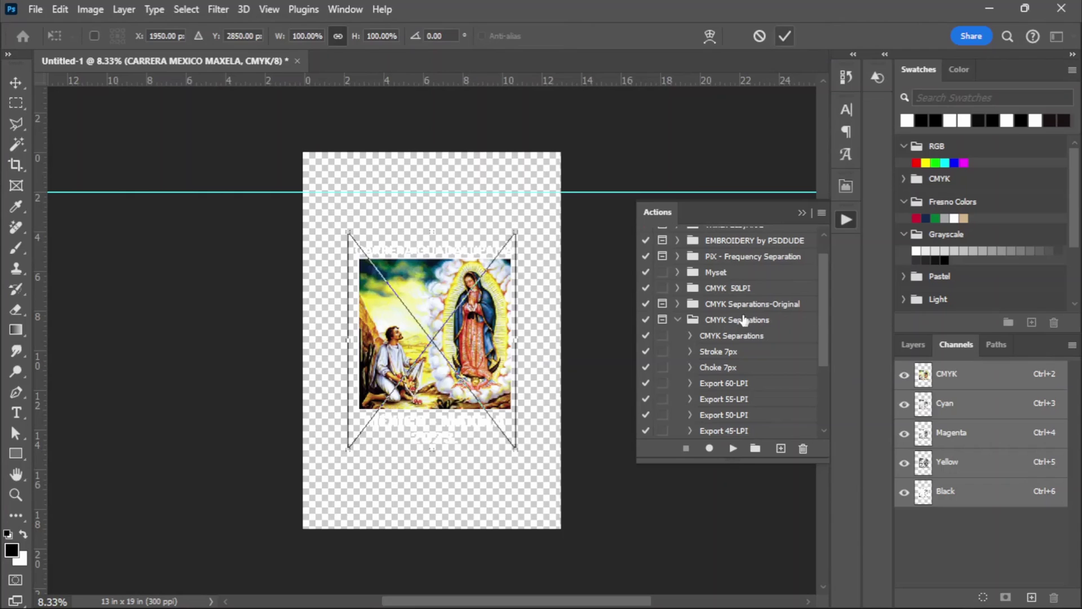
key("z")
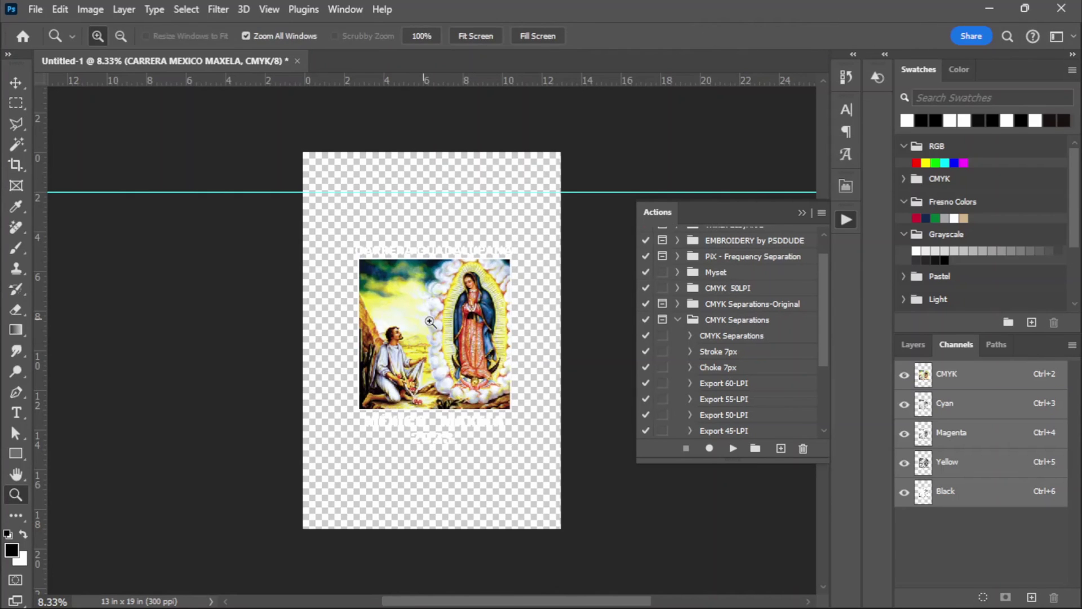
key("v")
left_click_drag(476, 337, 472, 284)
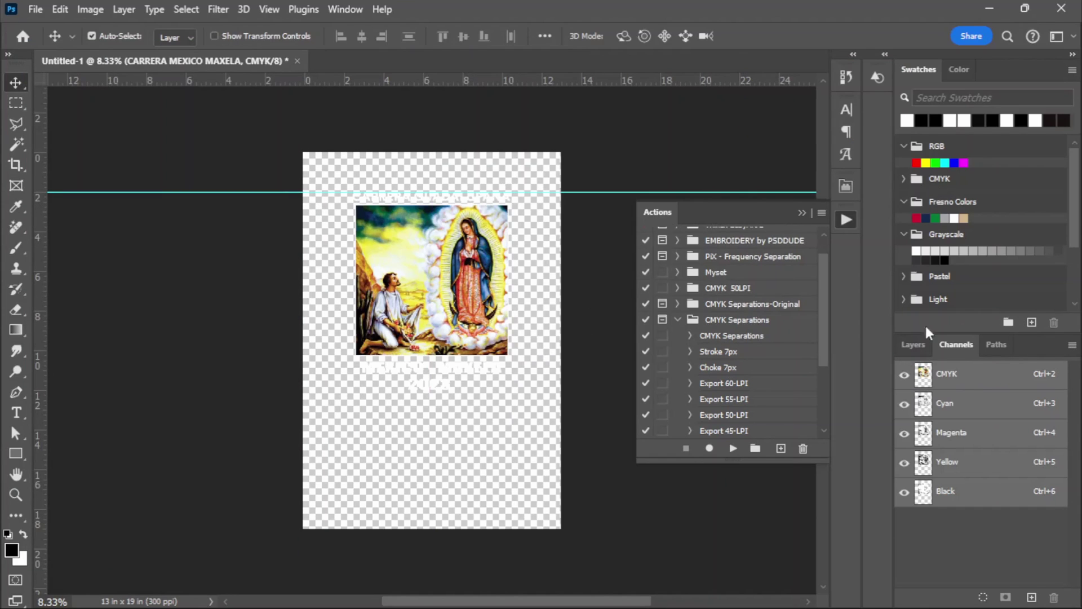
- Rasterize the CARRERA MEXICO MAXELA layer and display the document's channels
left_click(915, 346)
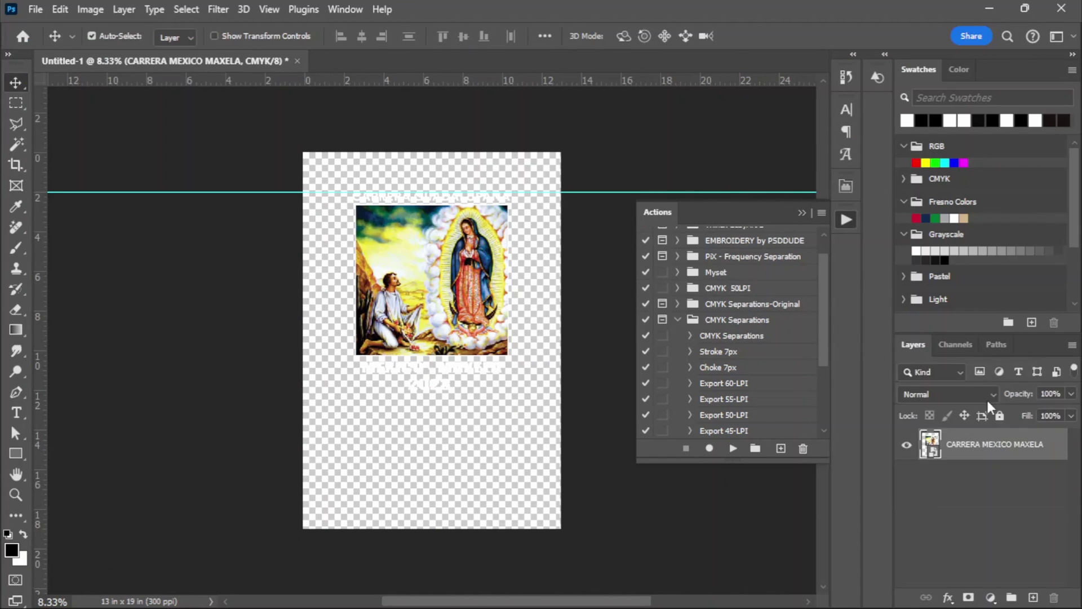
right_click(992, 458)
left_click(936, 333)
left_click(957, 345)
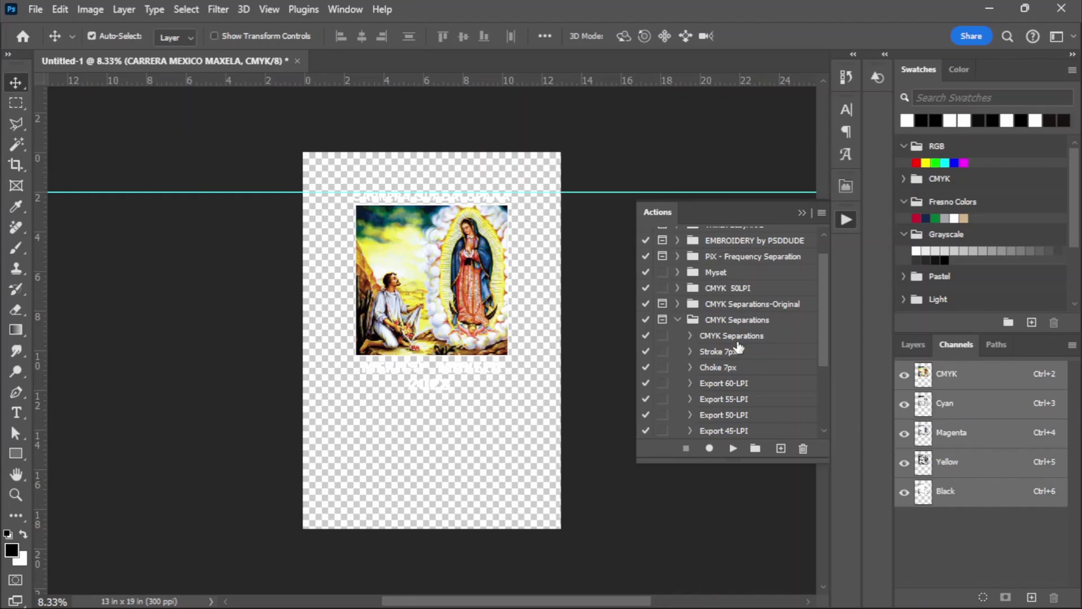
- Run the CMYK Separations action on the CARRERA MEXICO MAXELA artwork and isolate the Magenta spot channel
left_click(715, 338)
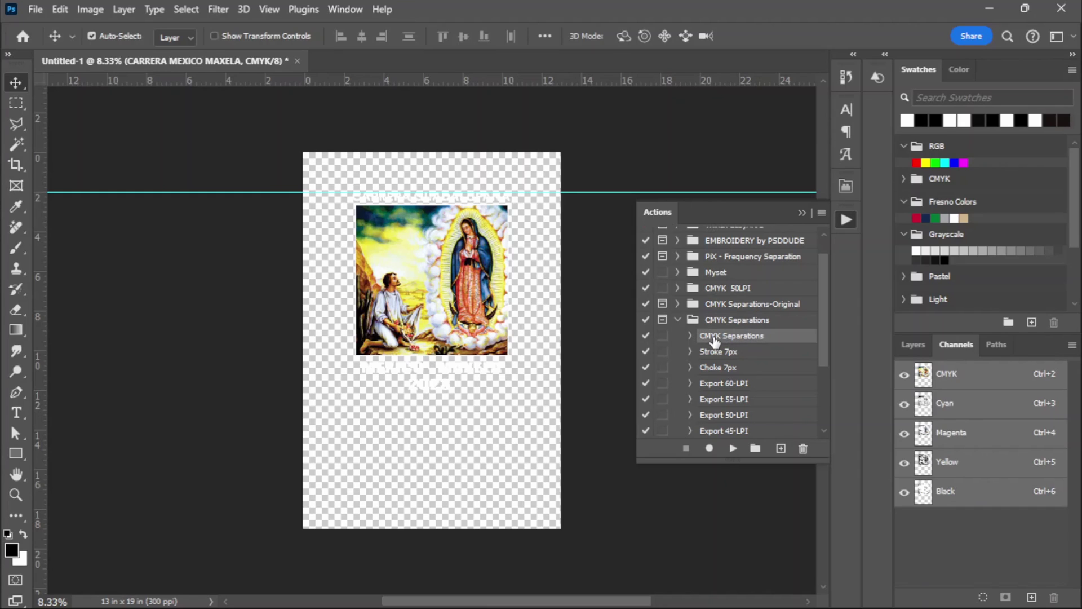
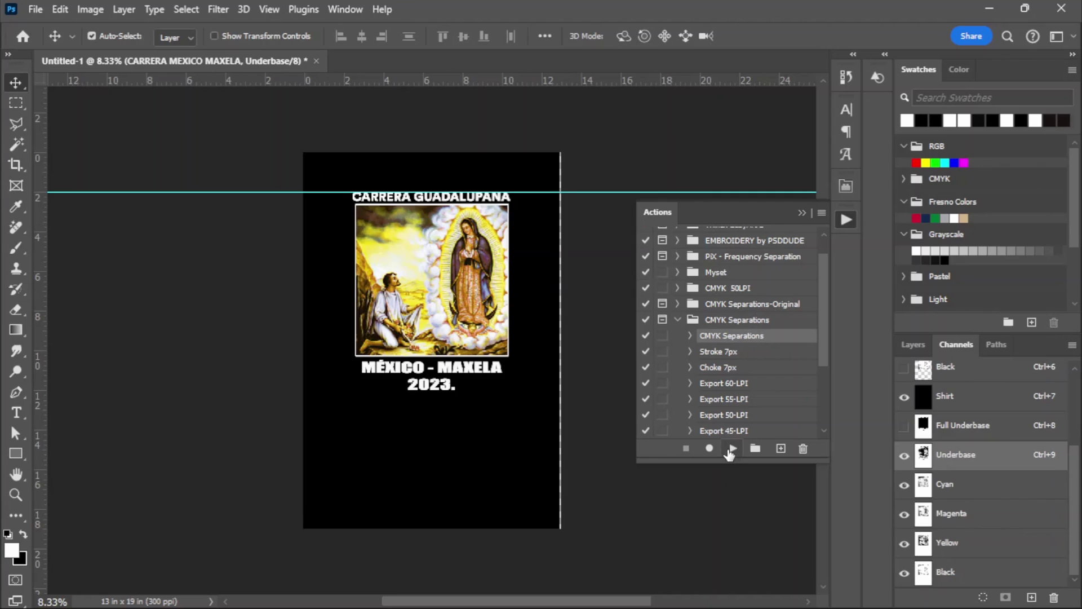
left_click(918, 514)
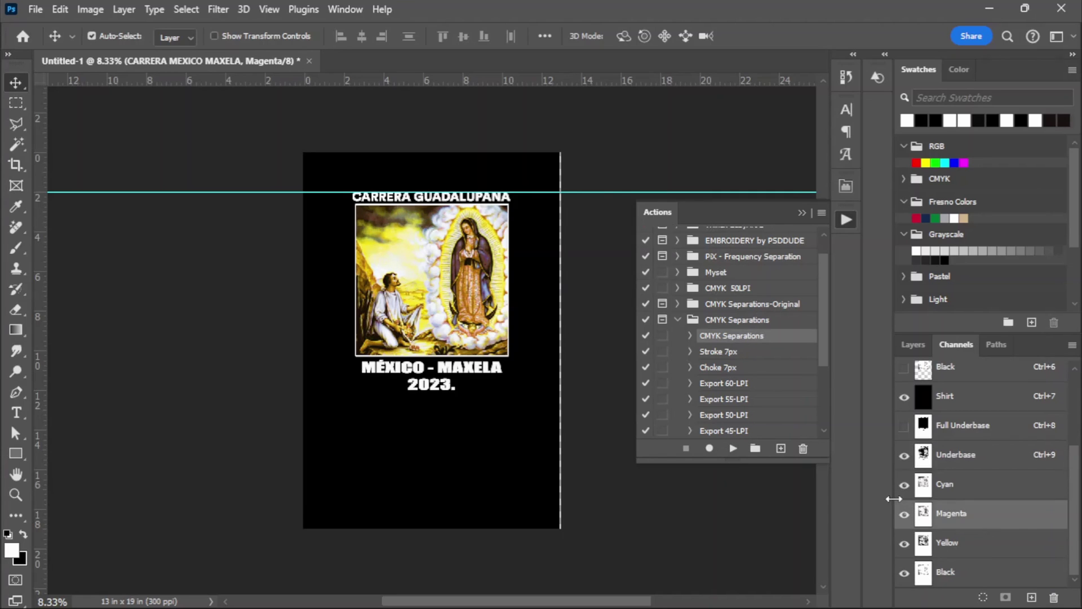
left_click(904, 485)
left_click(904, 455)
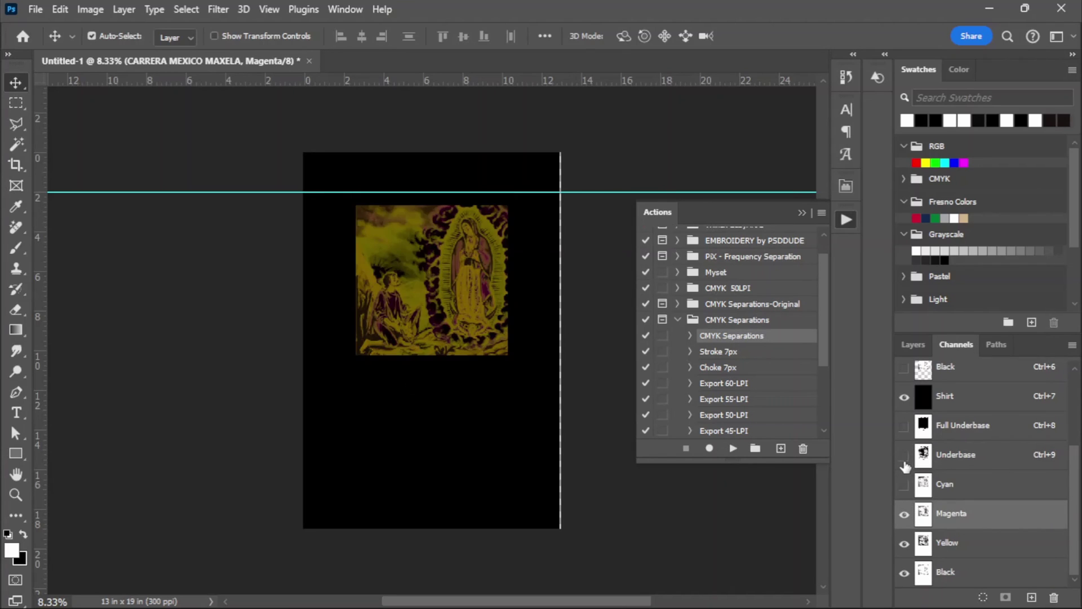
left_click(904, 396)
left_click(904, 543)
left_click(904, 573)
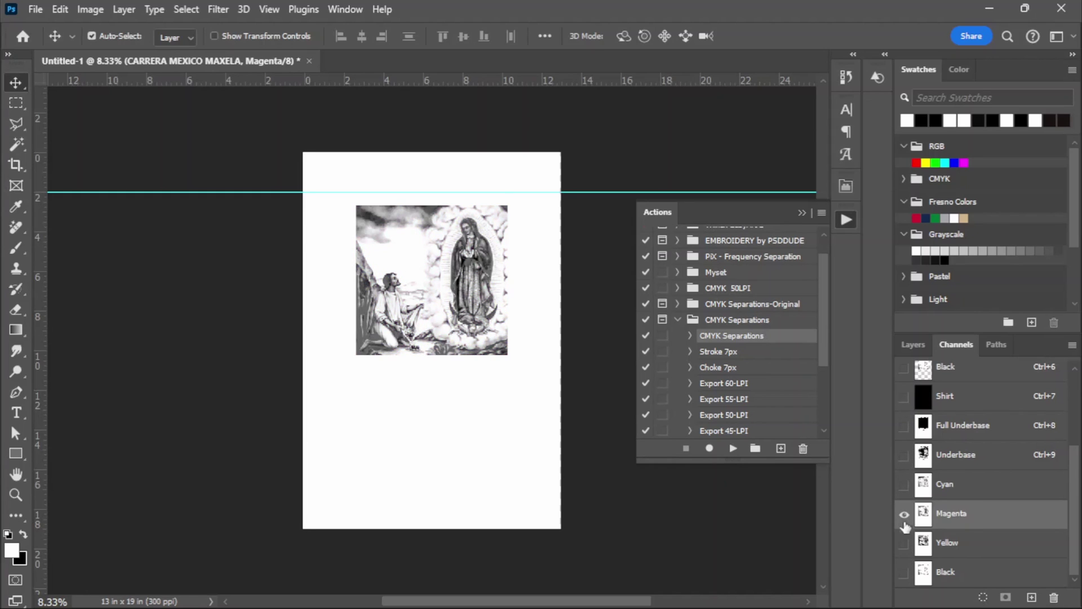
- Select the letters of MÉXICO in the Underbase channel with the Magic Wand
left_click(965, 462)
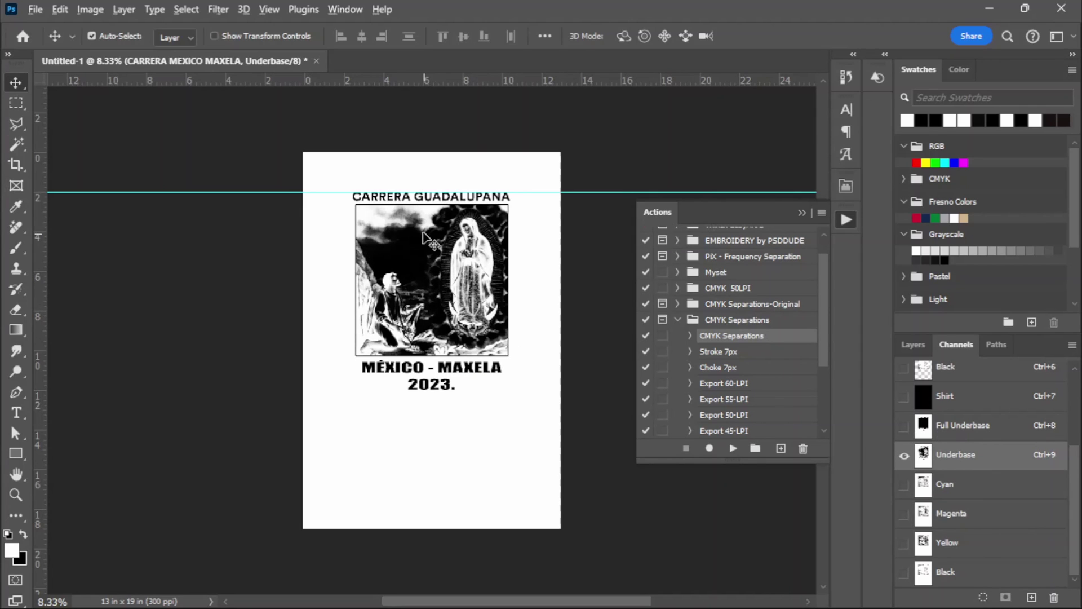
left_click(16, 494)
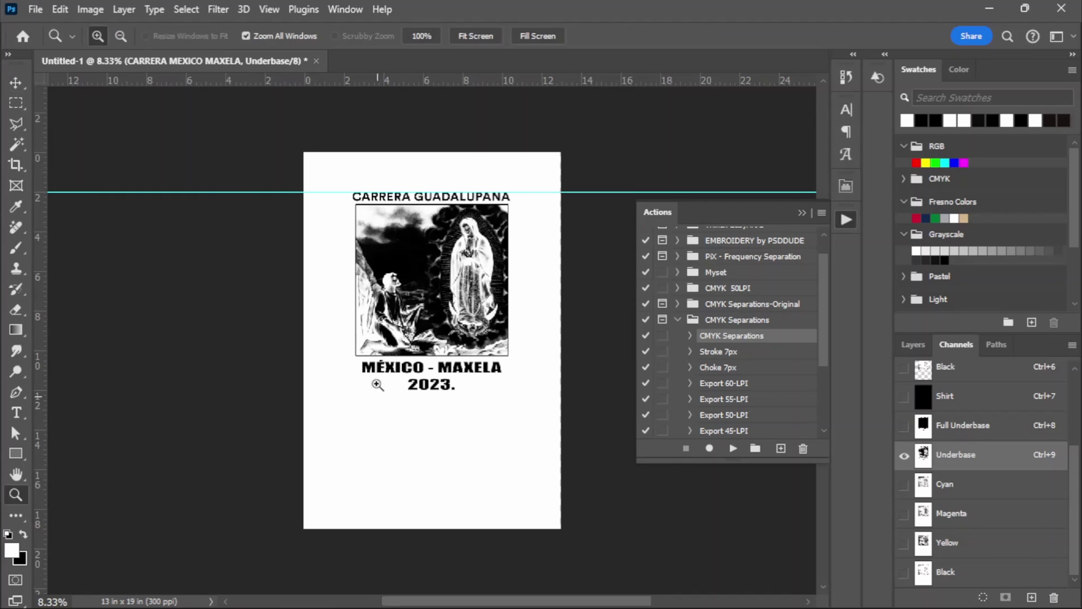
left_click(423, 276, "alt")
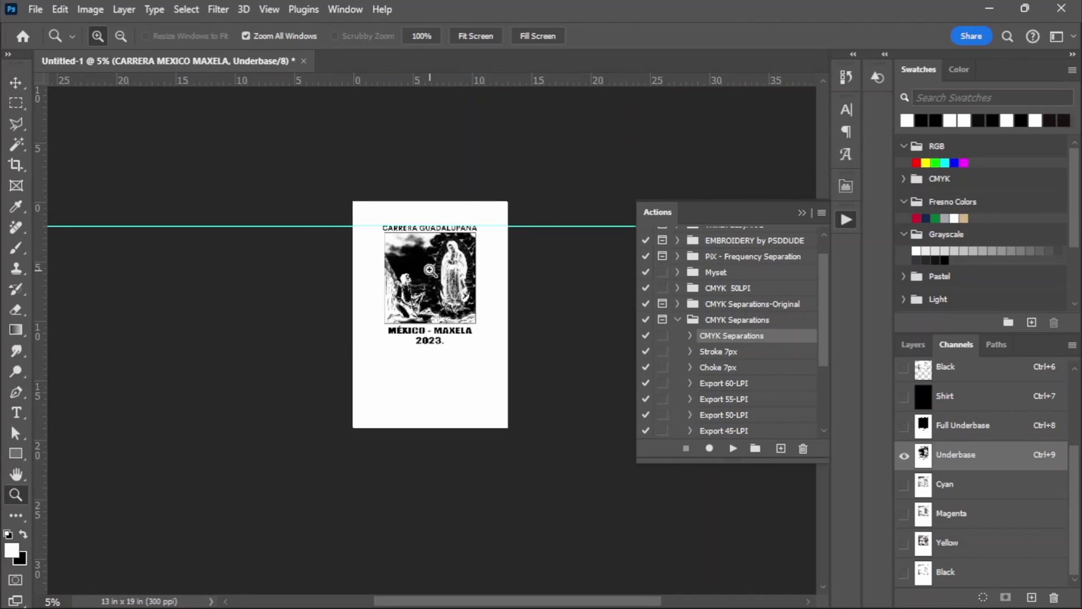
left_click(429, 270)
left_click(430, 270)
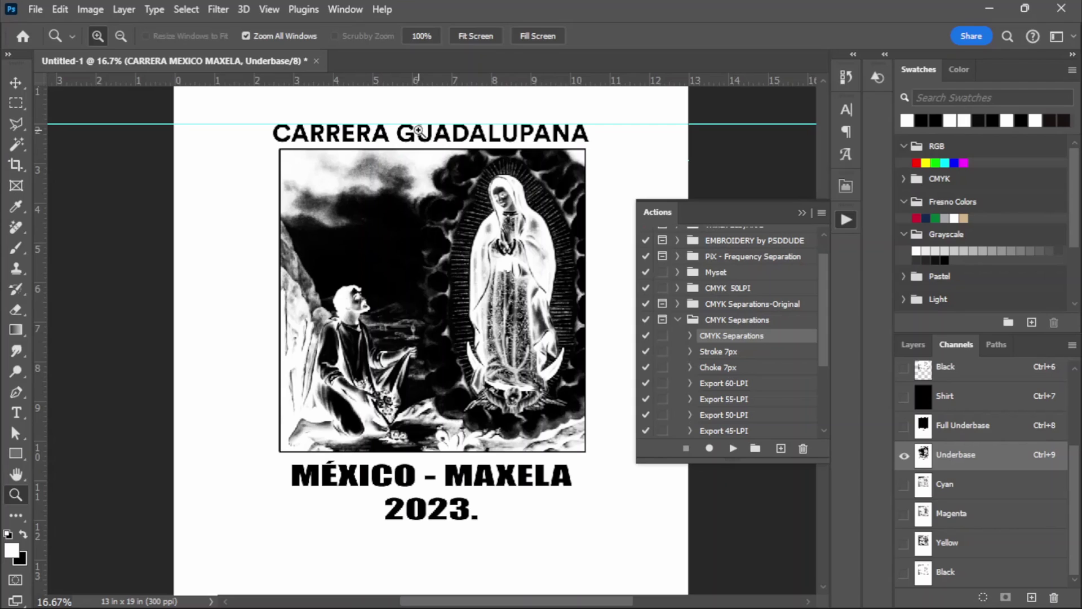
left_click(17, 145)
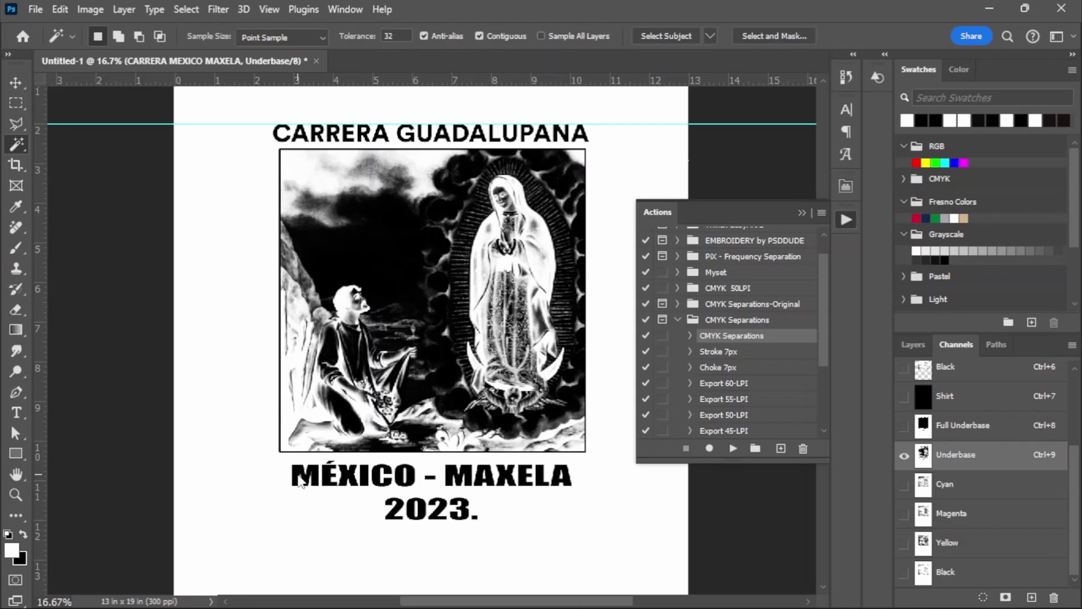
key("shift")
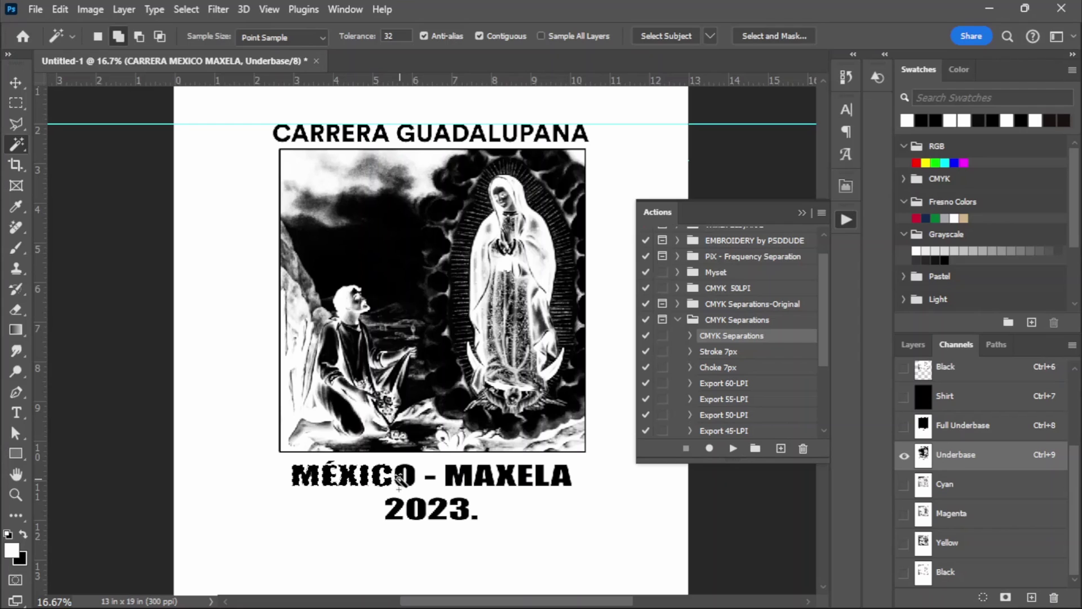
- Fill the selected MÉXICO letters with black in the Cyan spot channel
left_click(958, 486)
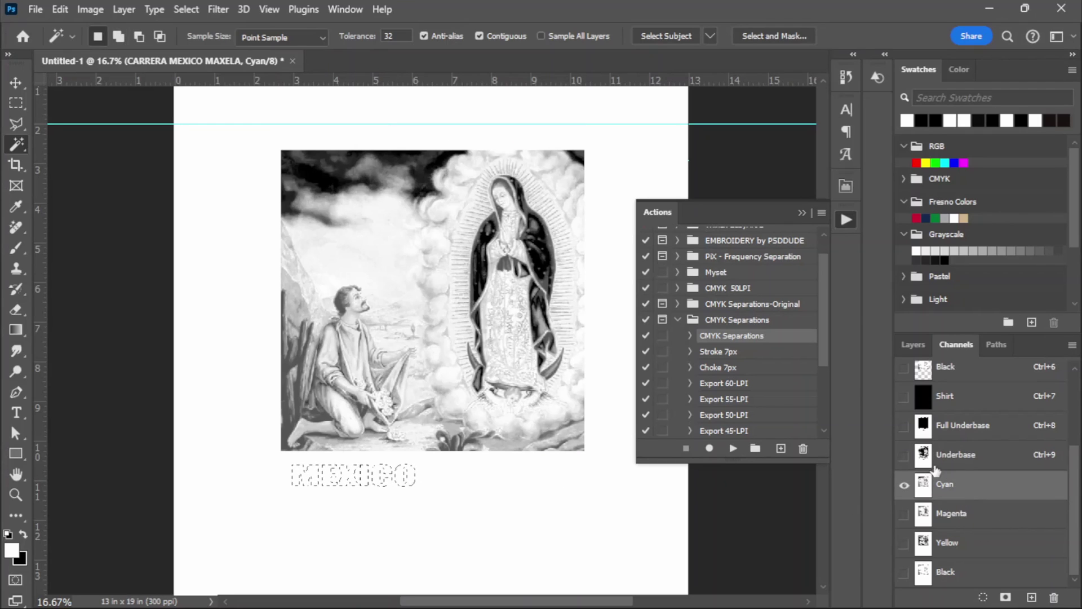
left_click(24, 534)
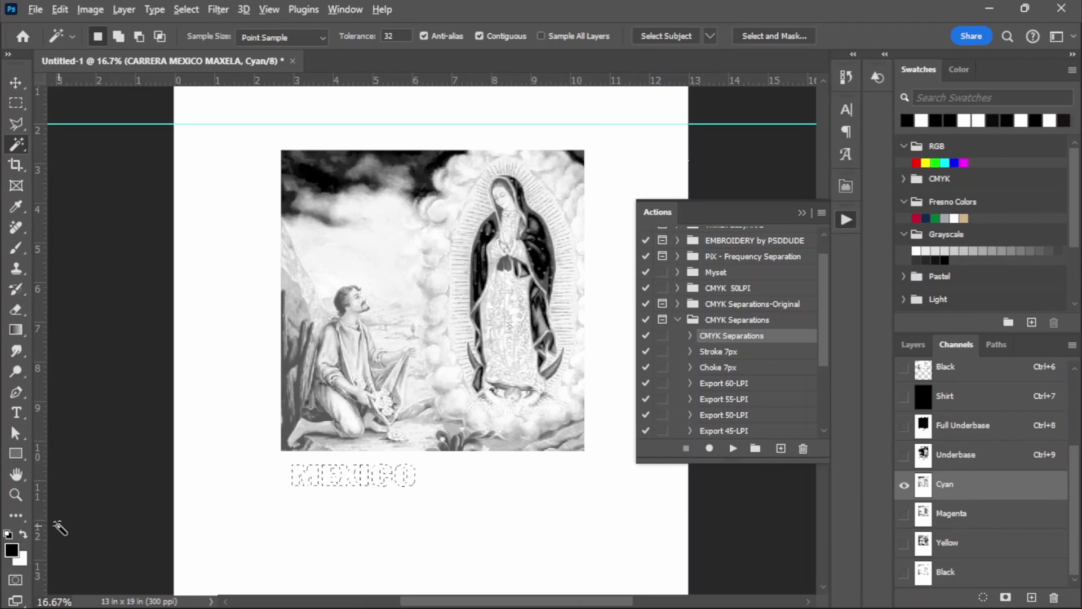
key("alt+BackSpace")
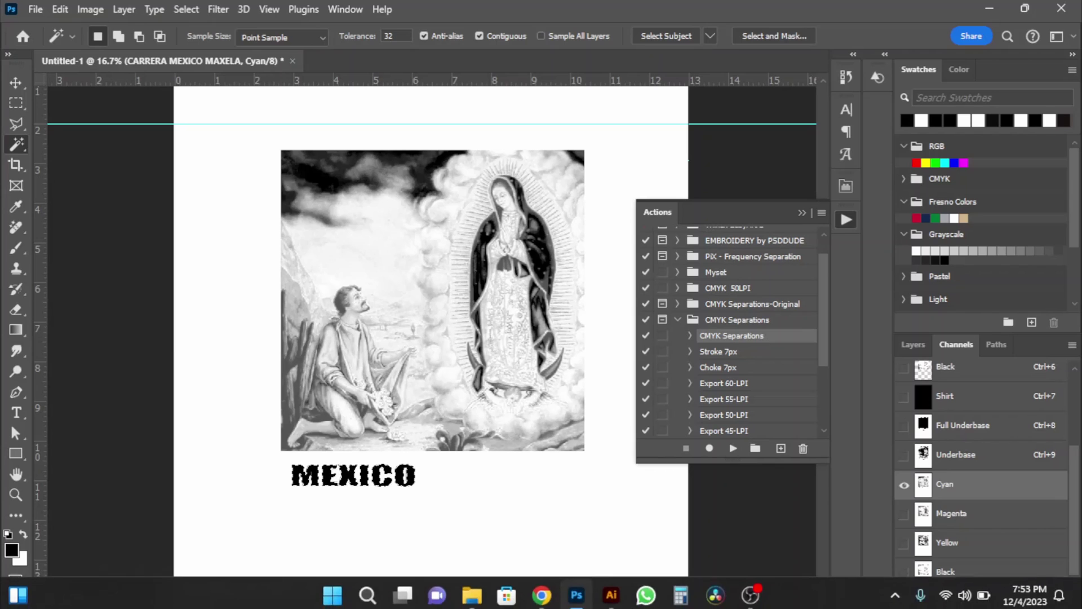
- Preview the cyan MÉXICO lettering together with the Underbase, Shirt, Magenta, Yellow and Black channels, then show the Cyan channel alone
left_click(903, 456)
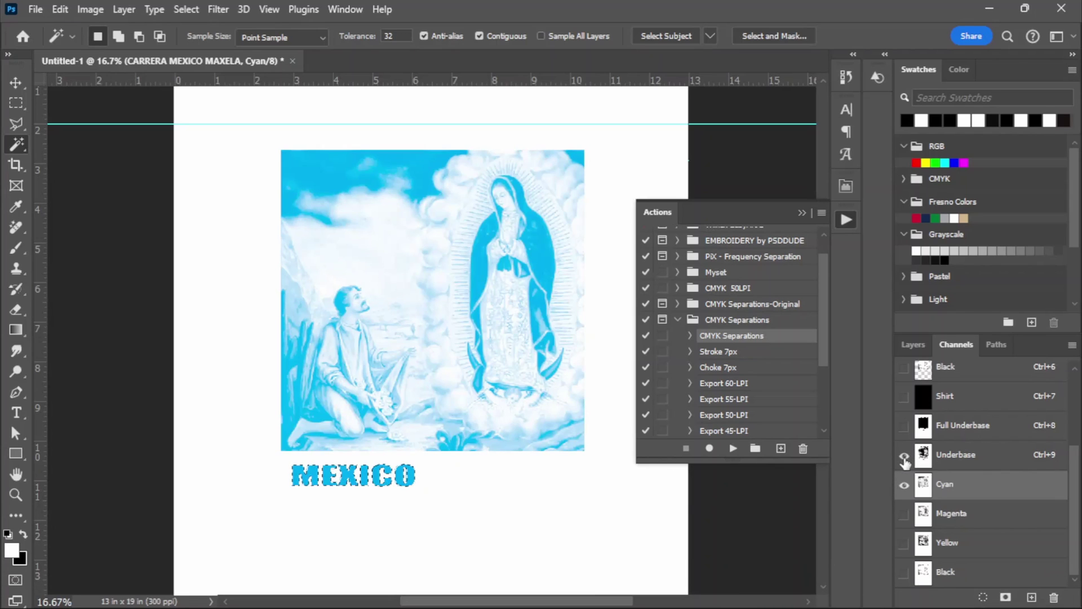
left_click(904, 397)
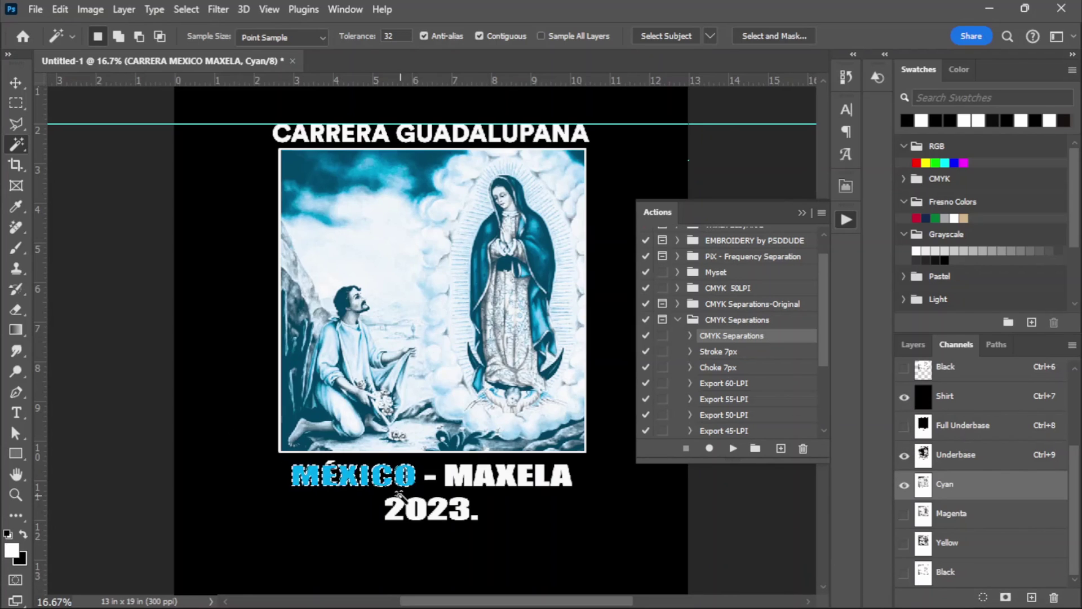
left_click_drag(904, 514, 900, 572)
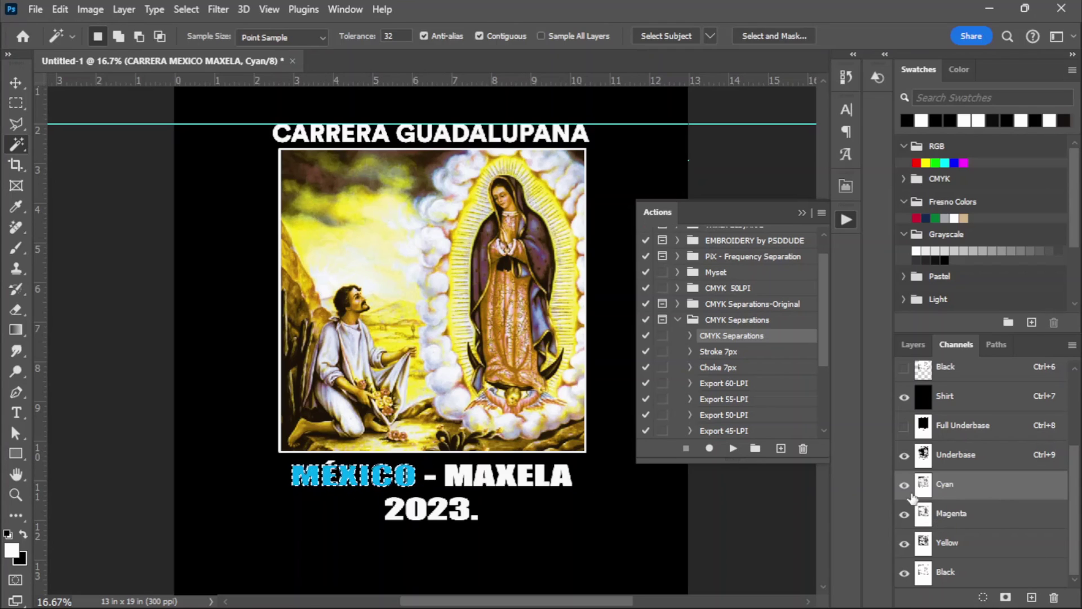
left_click(904, 396)
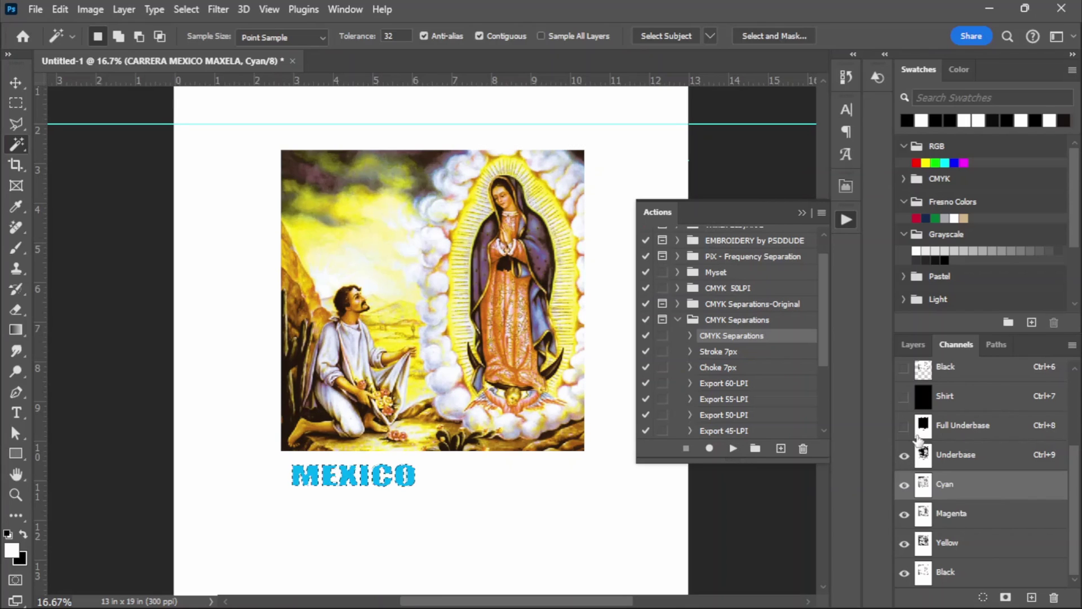
left_click(952, 488)
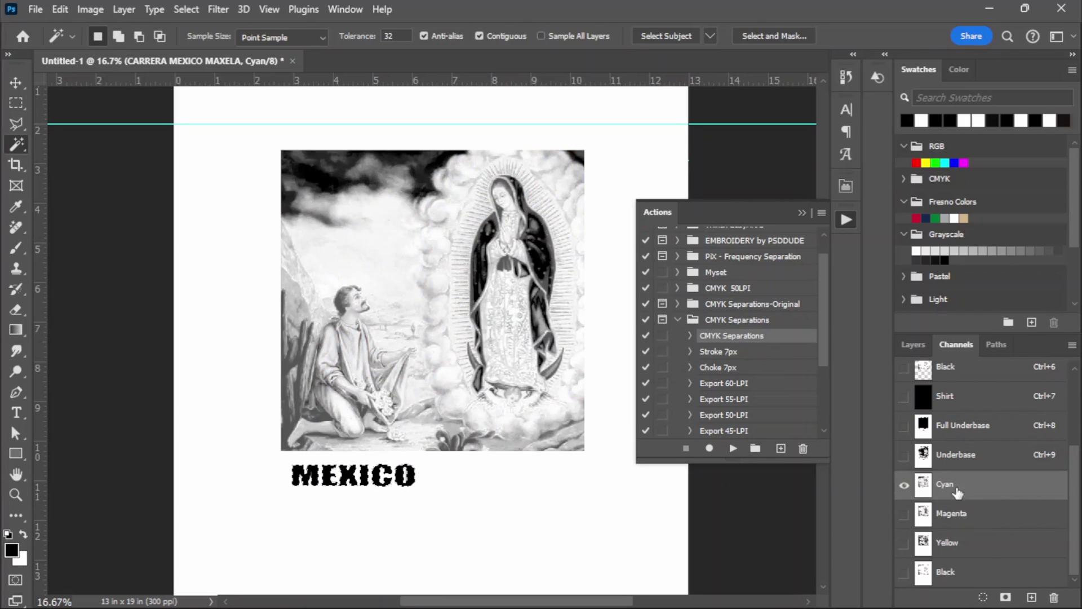
- Run the Stroke 7px action on the MÉXICO letters in the Cyan channel
left_click(725, 352)
left_click(736, 451)
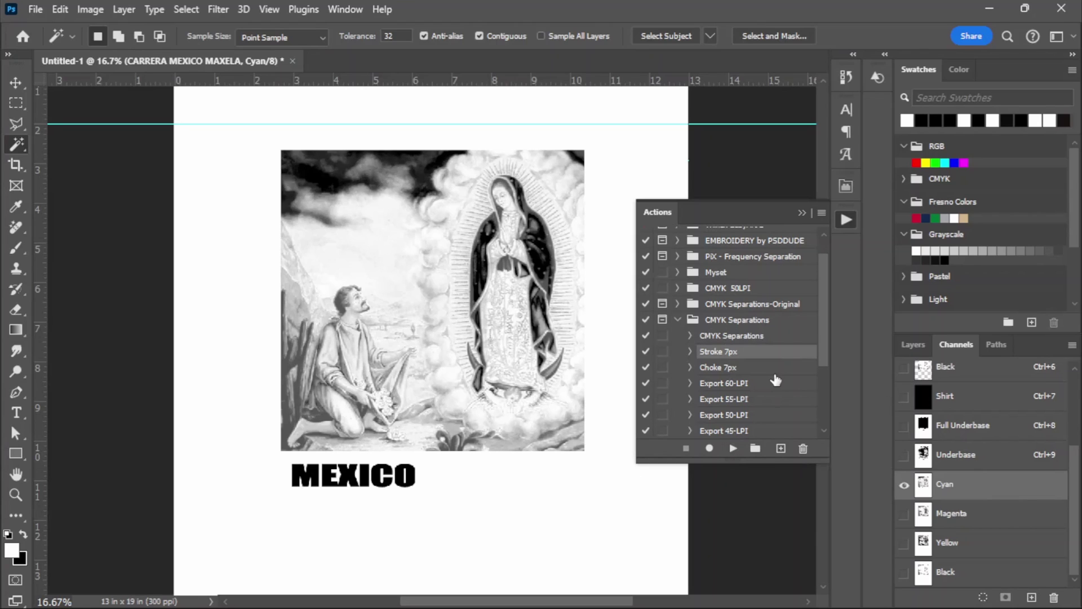
left_click(741, 371)
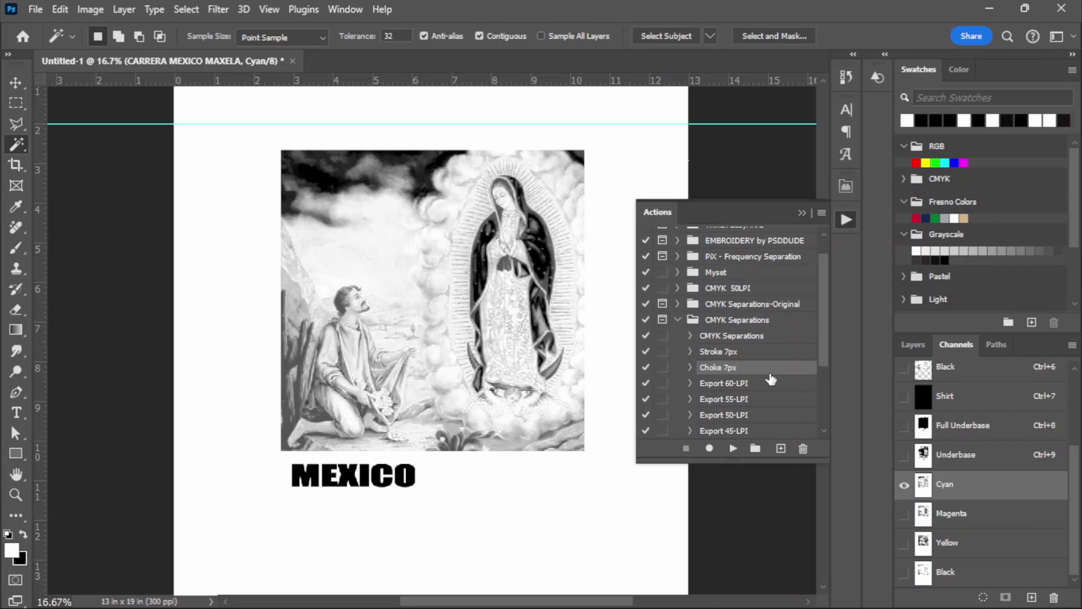
- Close the separated document without saving and inspect the registration mark page in Illustrator
left_click(295, 60)
left_click(541, 239)
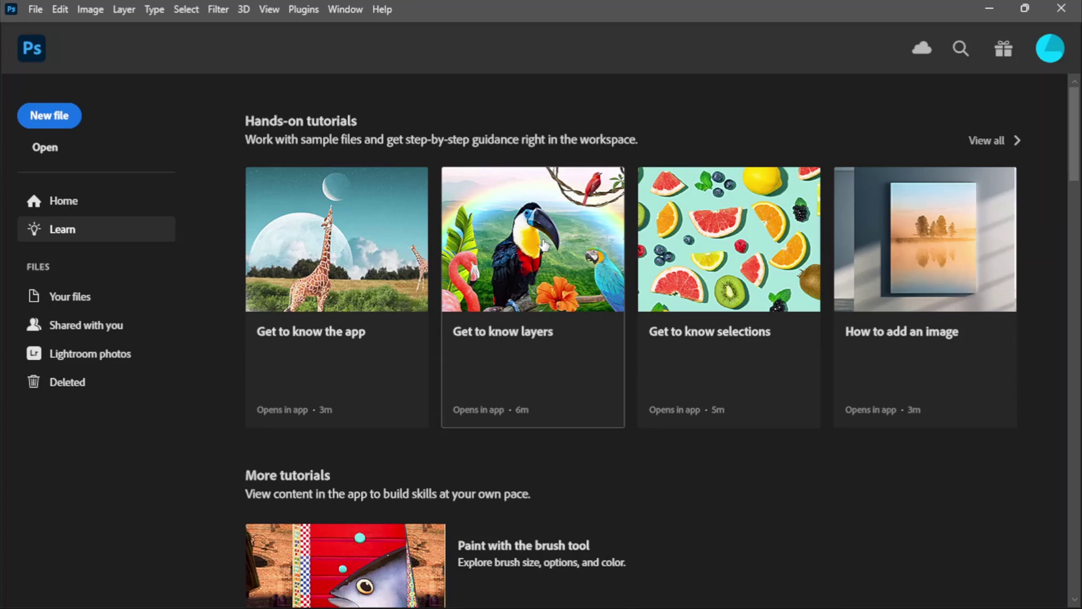
mouse_move(614, 589)
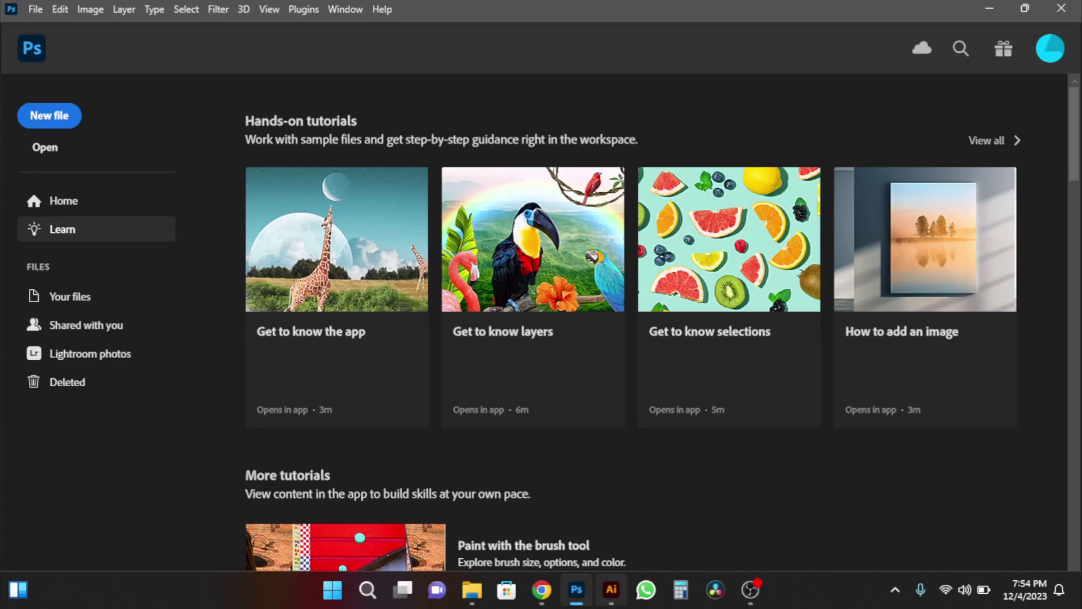
mouse_move(580, 595)
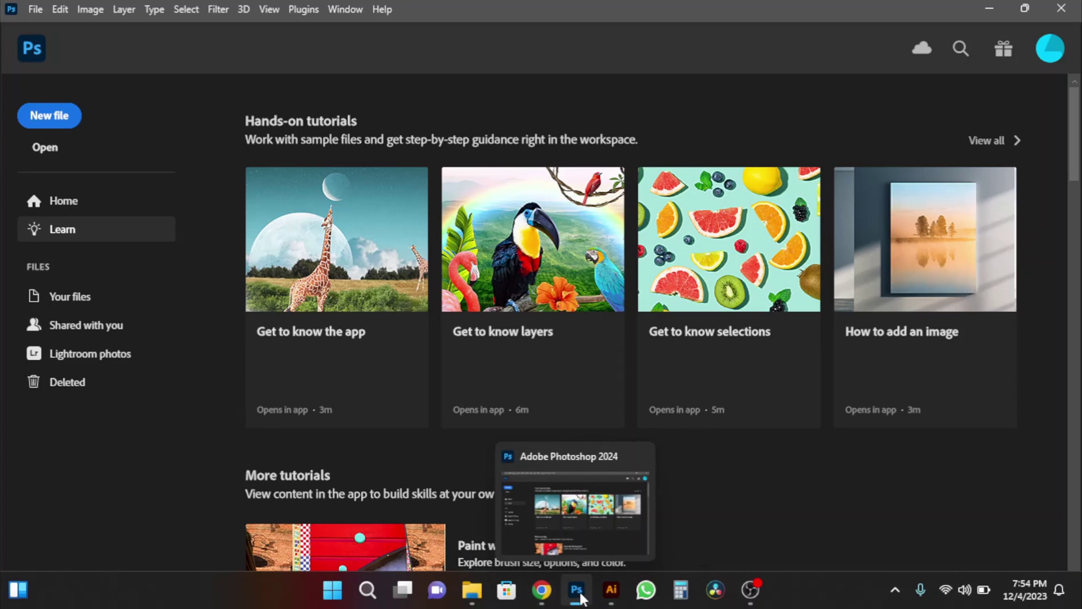
left_click(610, 592)
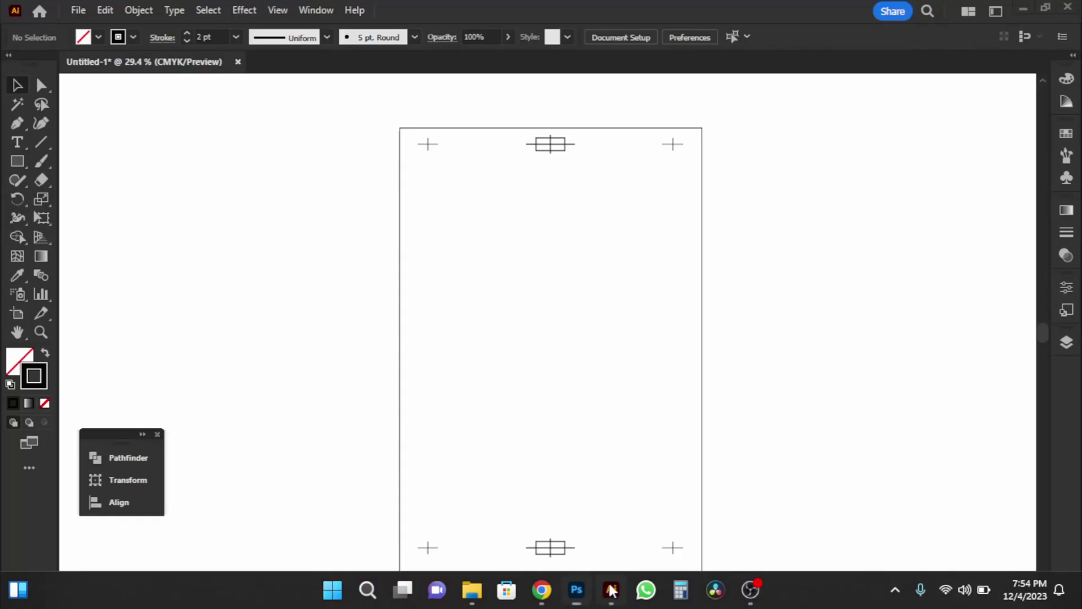
scroll(620, 209, "down", 2)
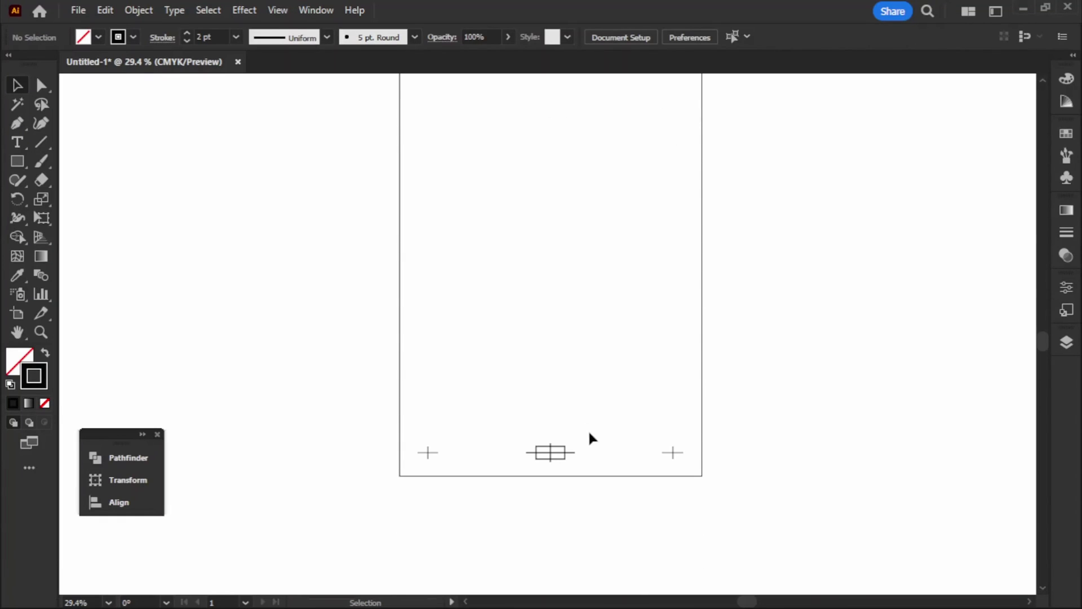
scroll(592, 435, "up", 2)
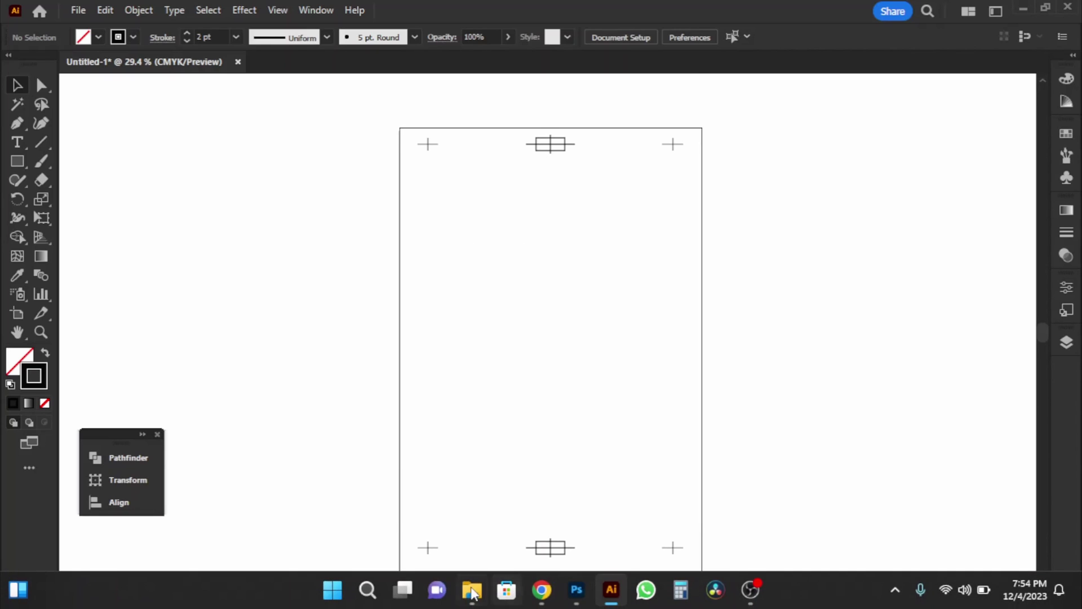
- Open the RegistrationMarks-13x19 file from the inner CMYK Separations folder in Photoshop
left_click(471, 596)
double_click(349, 194)
double_click(349, 188)
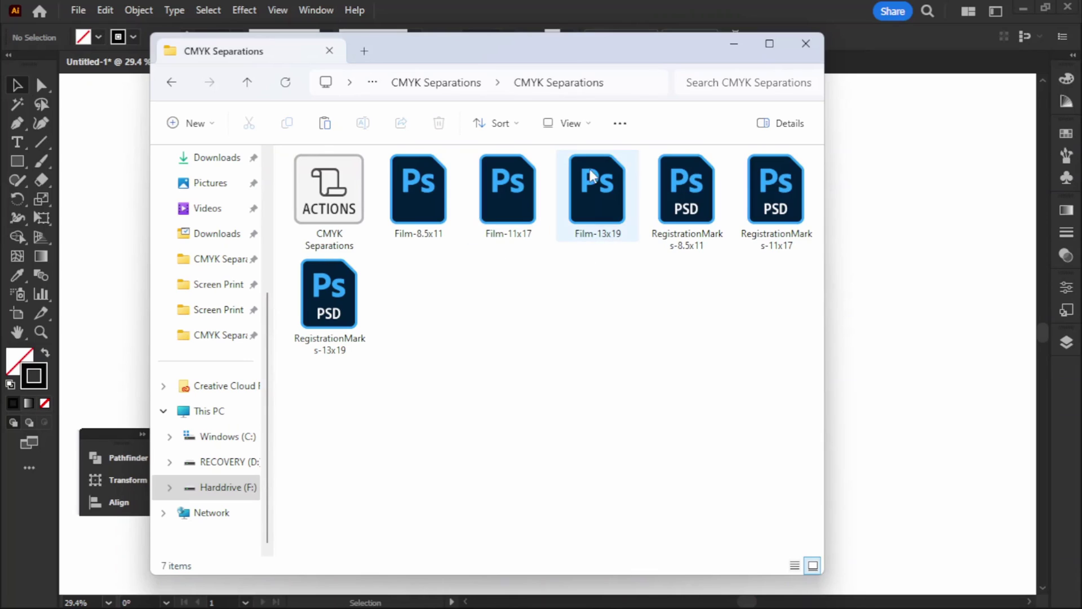
double_click(337, 351)
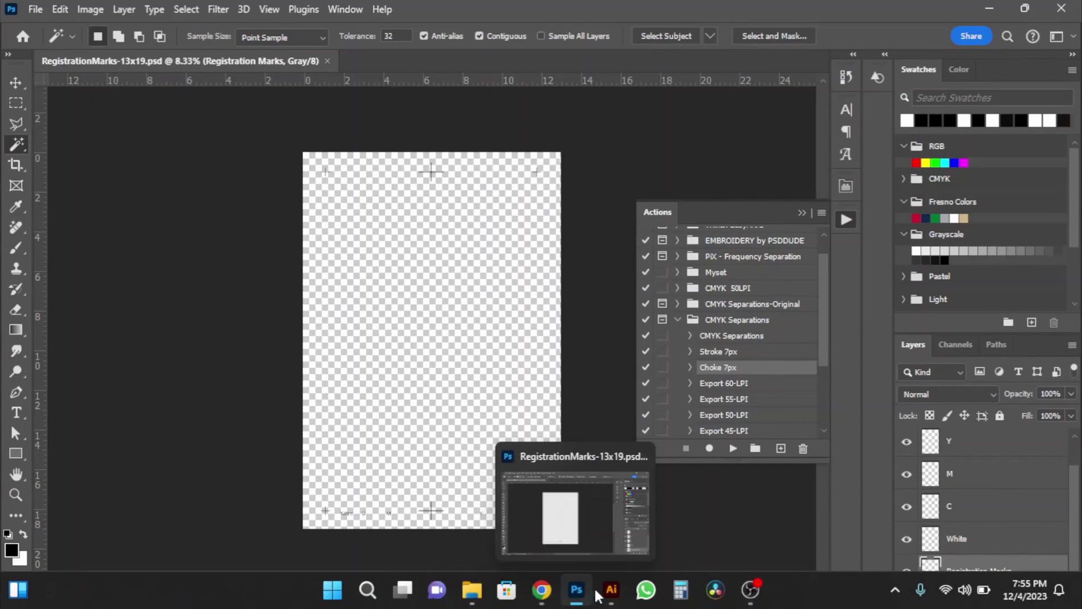
- Switch to Illustrator and copy both registration mark groups, at the top and bottom of the page
left_click(611, 590)
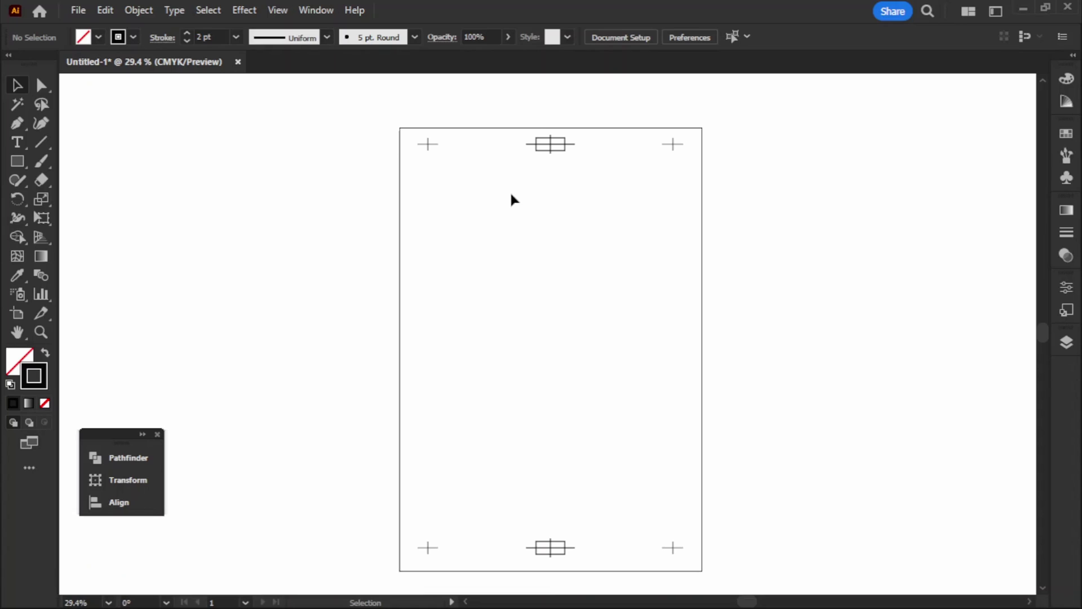
left_click(550, 149)
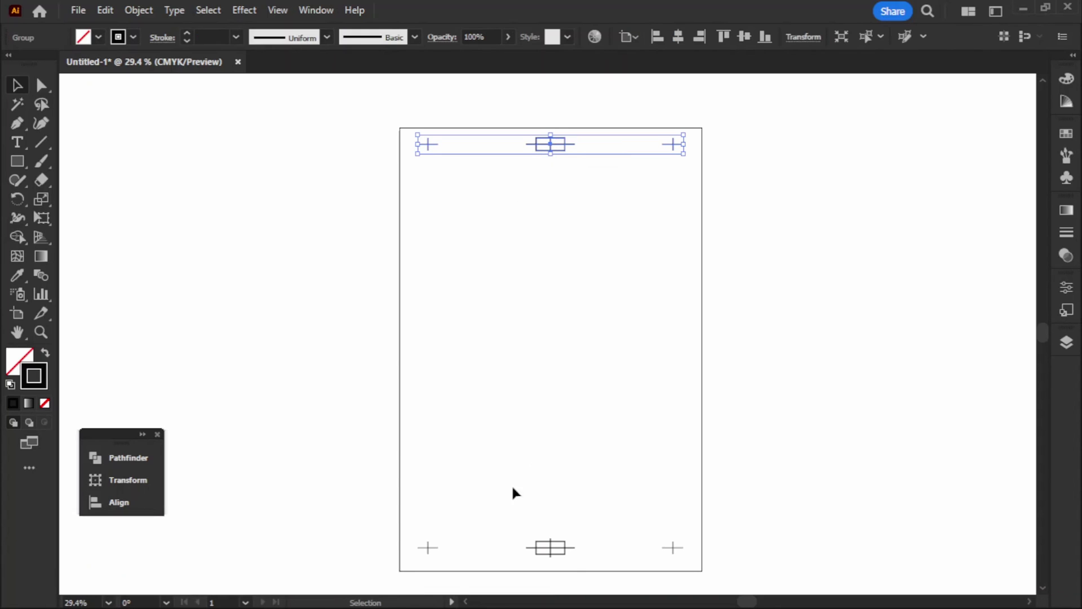
left_click(557, 550, "shift")
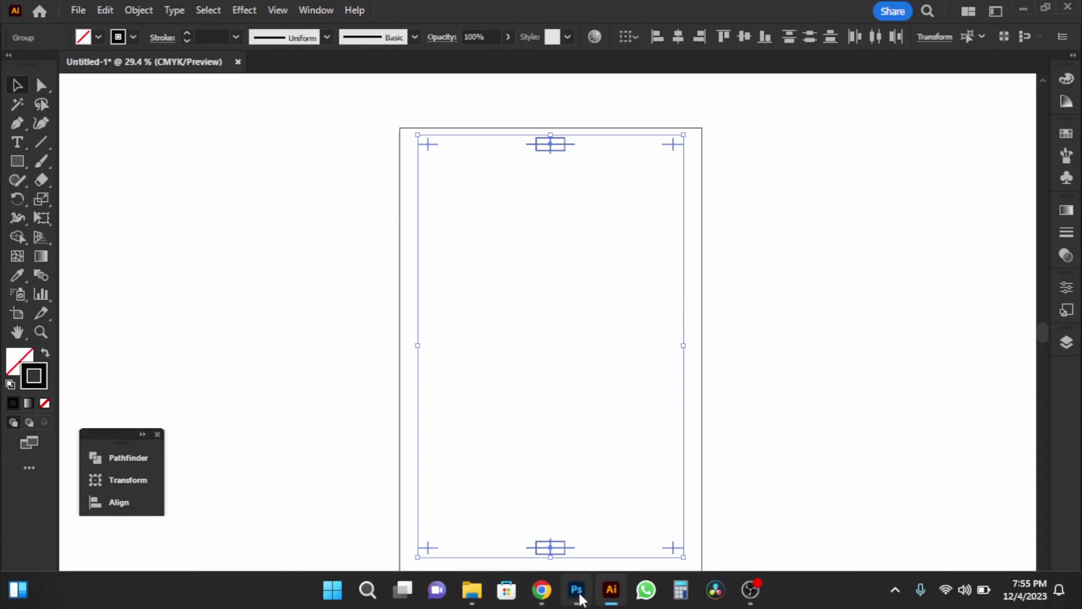
- Switch to Photoshop and paste the copied marks at 100% scale into the RegistrationMarks-13x19 document
left_click(576, 589)
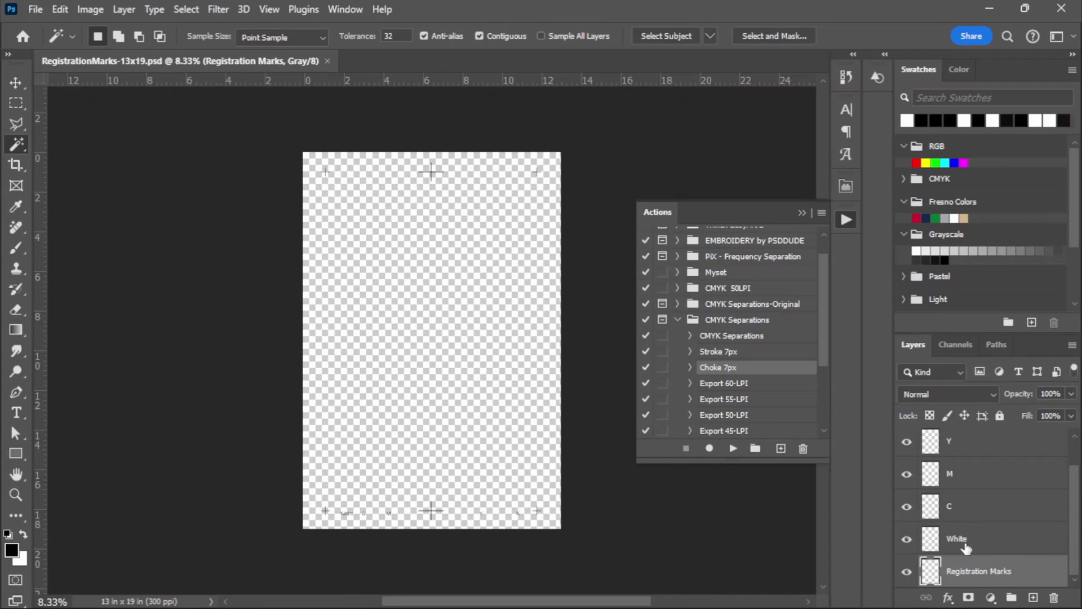
key("ctrl+v")
left_click(1042, 435)
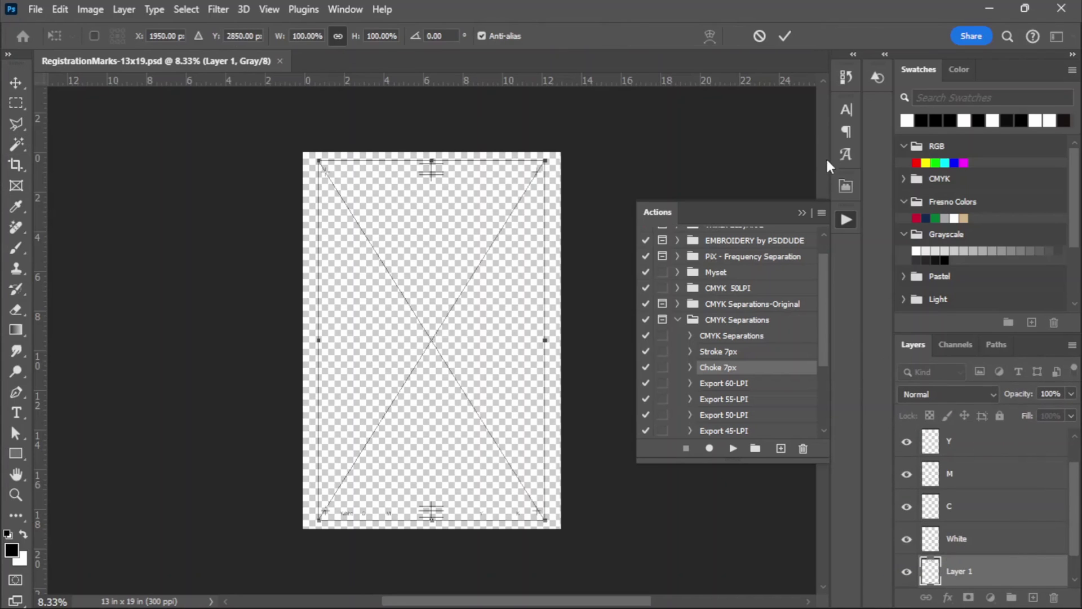
left_click(785, 36)
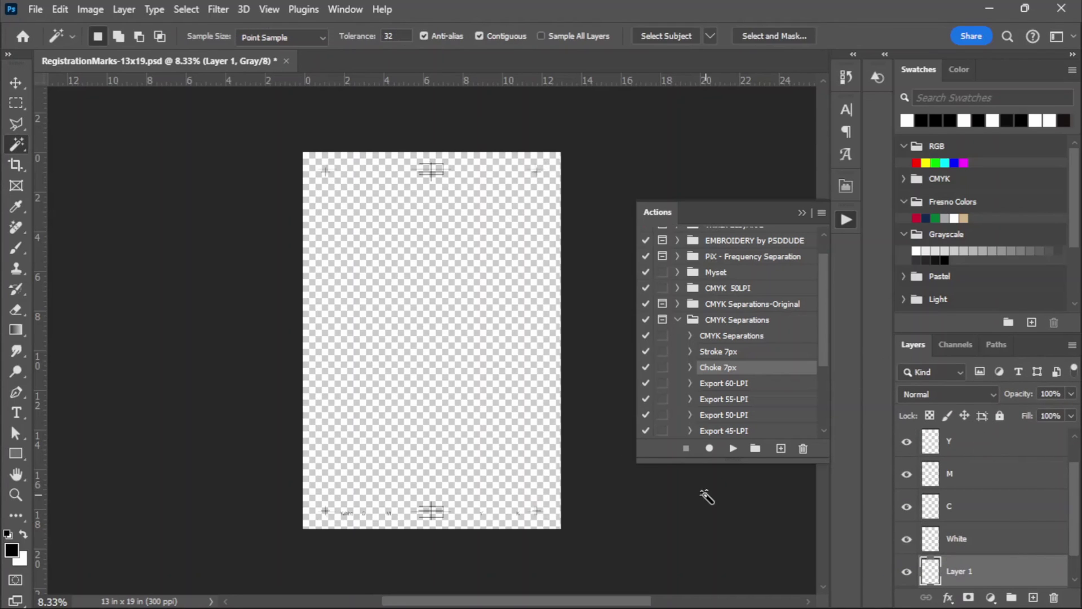
- Center the pasted marks layer on the full 13x19 canvas and clear the selection
key("v")
key("ctrl+a")
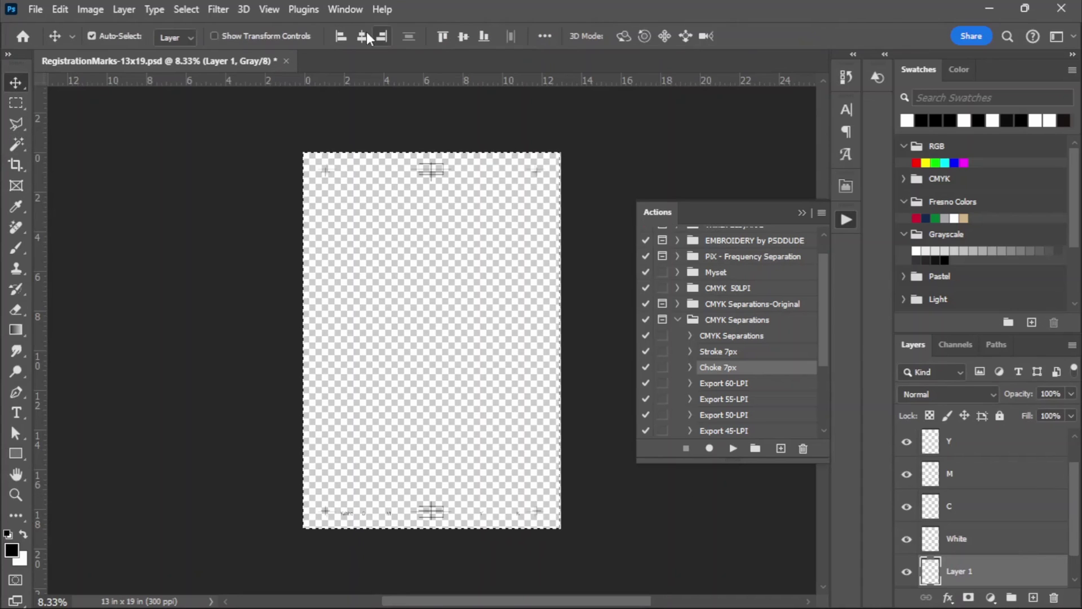
left_click(463, 37)
key("ctrl+d")
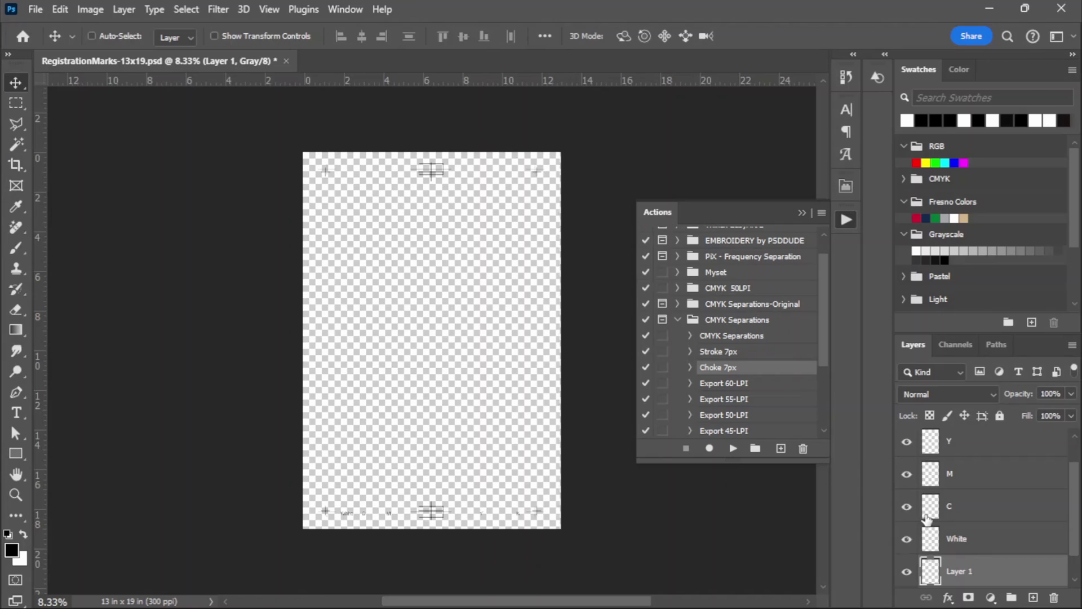
- Rename Layer 1 as Registration Marks and delete the original Registration Marks layer beneath it
scroll(971, 564, "down", 1)
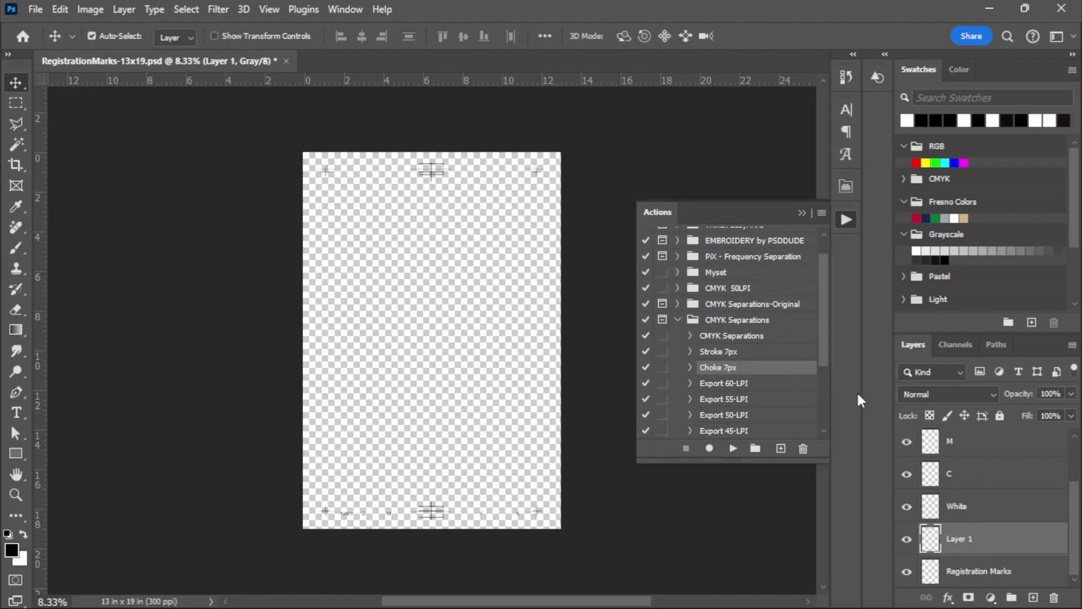
double_click(962, 540)
type("registration Marks")
key("Return")
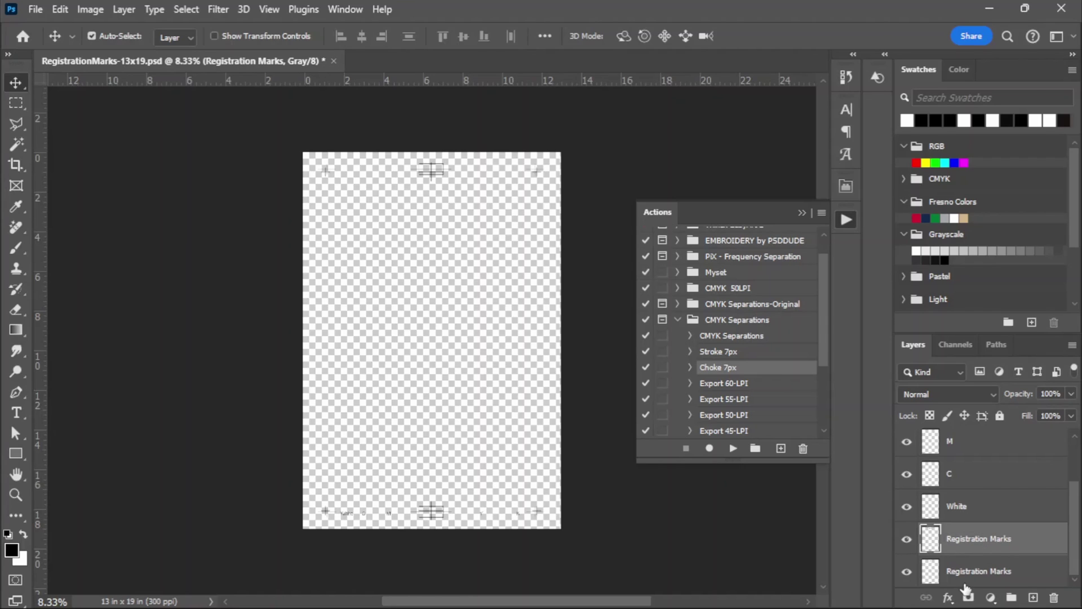
left_click(977, 571)
key("Delete")
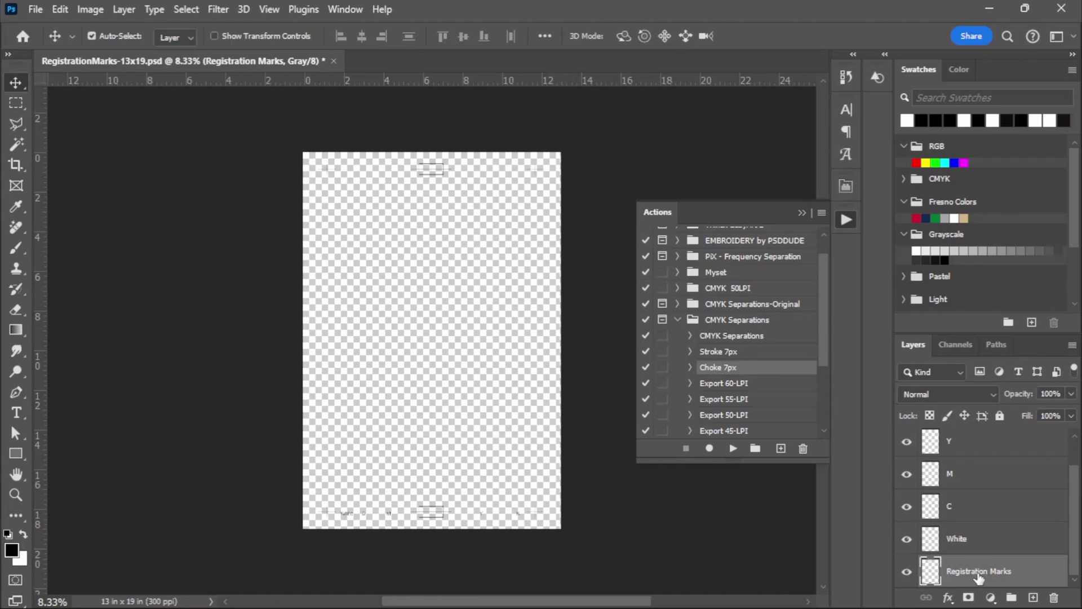
- Save and close the RegistrationMarks-13x19 template, and open Film-13x19 from the inner CMYK Separations folder
key("ctrl+s")
left_click(327, 61)
left_click(461, 592)
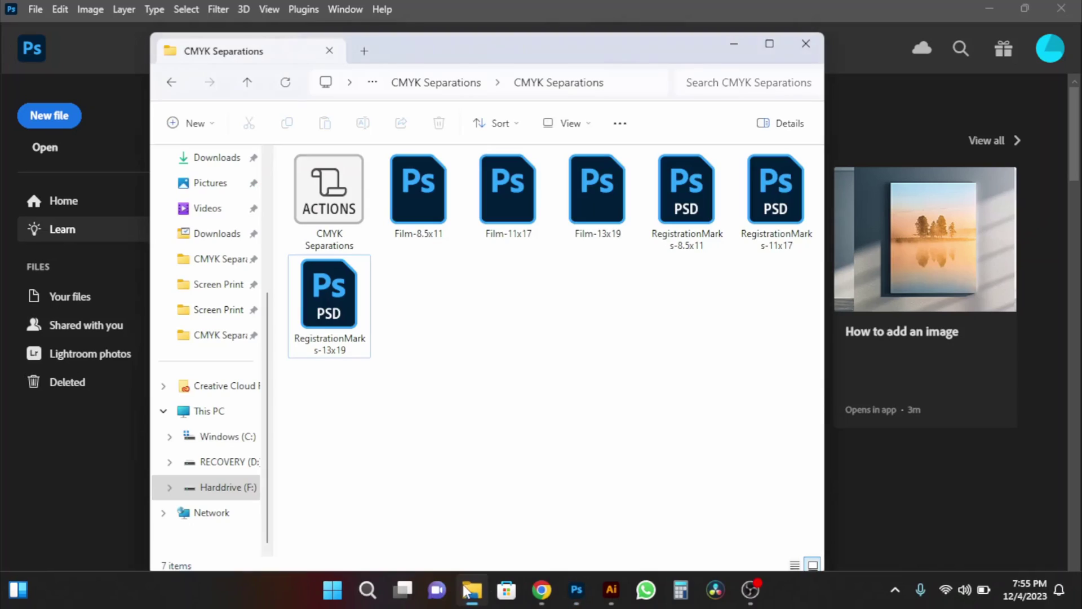
left_click(602, 183)
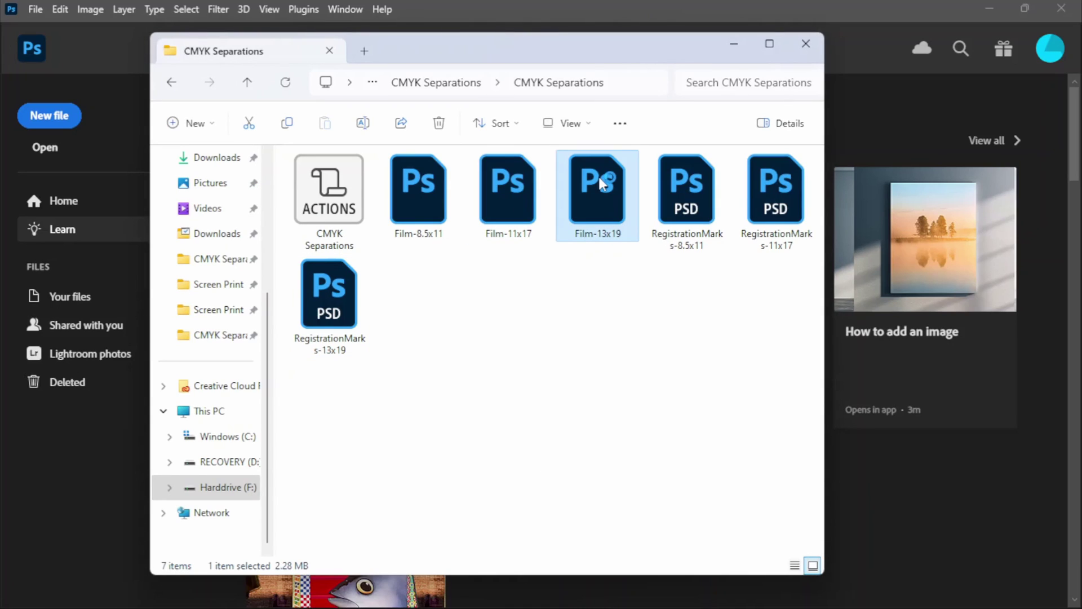
double_click(598, 210)
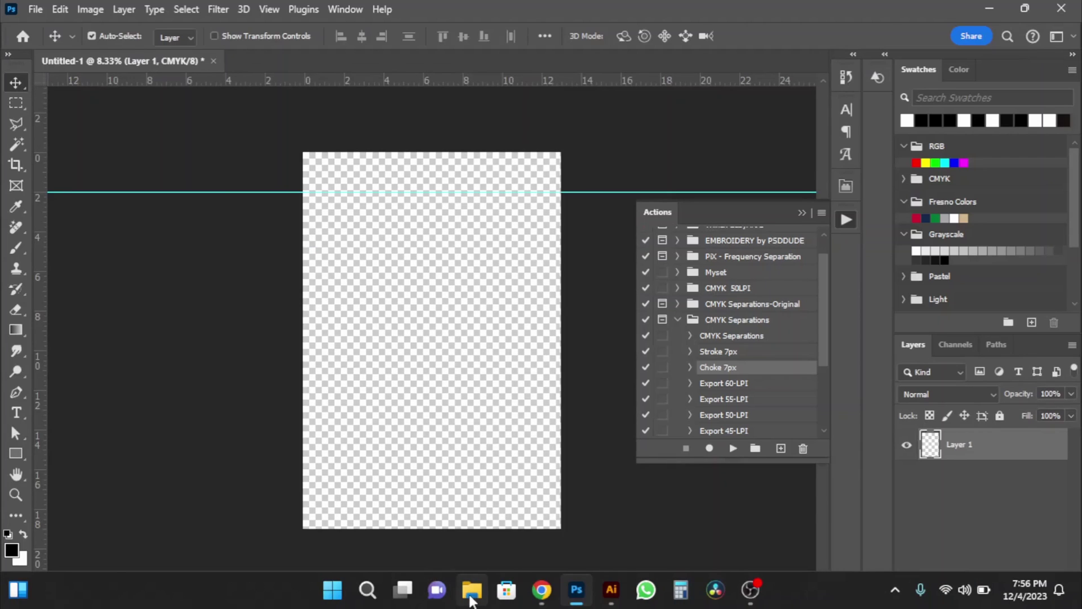
- Place the Scarface-Full-HD-Wallpaper image from the Downloads folder into the film document, scaled down within the page
left_click(472, 599)
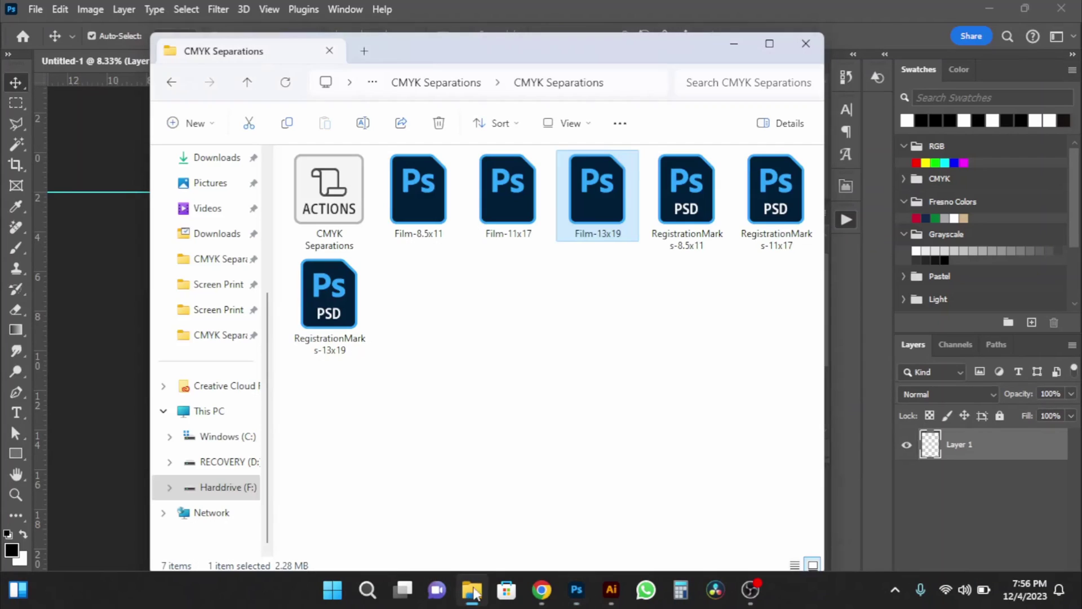
left_click(408, 84)
left_click(434, 85)
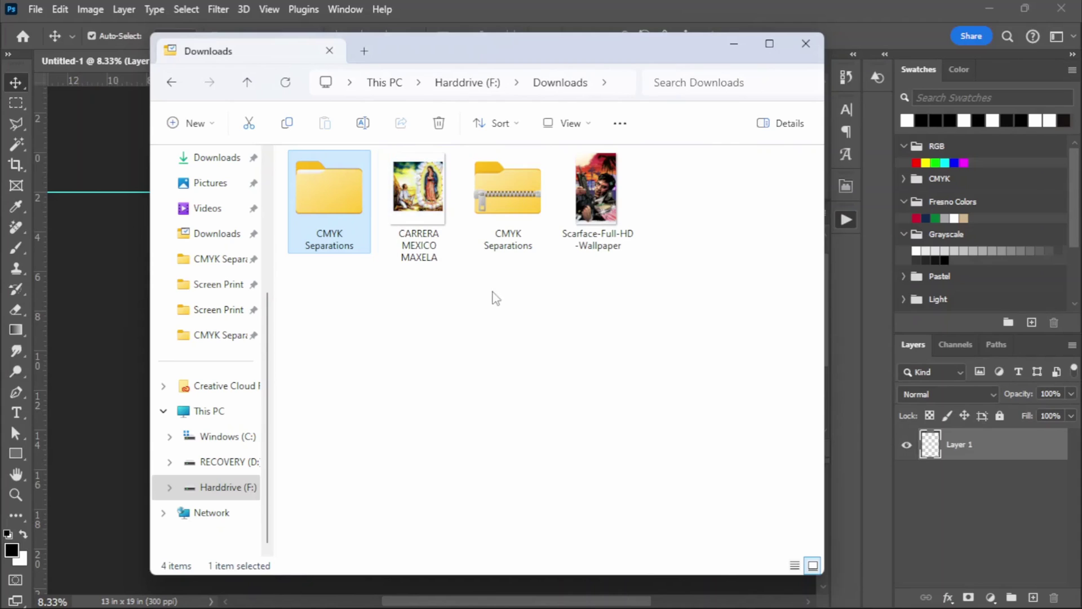
left_click_drag(596, 186, 468, 207)
left_click_drag(537, 154, 506, 208)
left_click(784, 37)
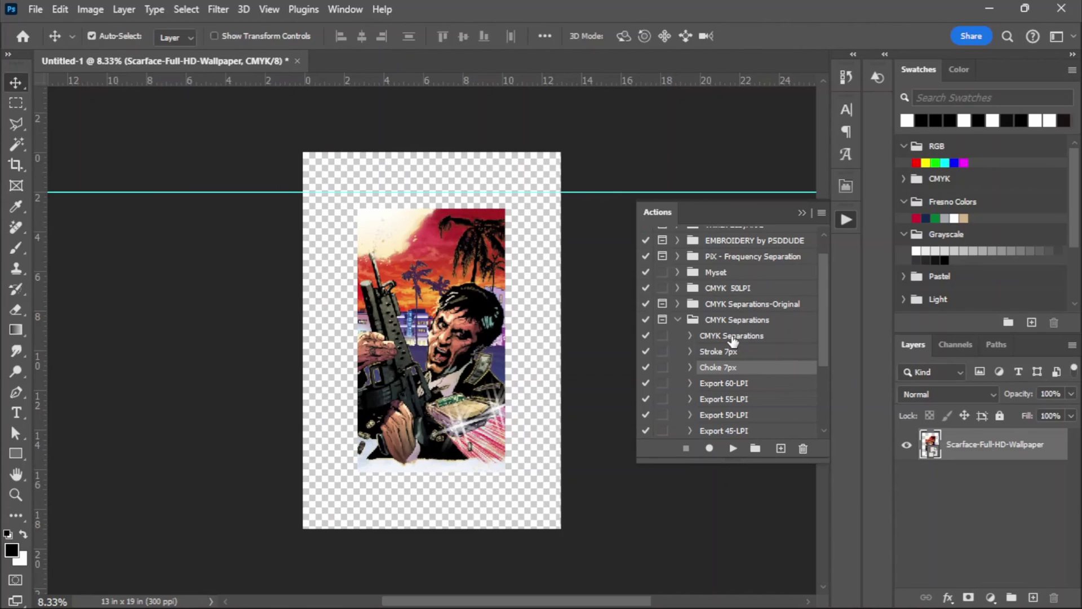
- Run the CMYK Separations action on the Scarface artwork and display its channels
left_click(732, 336)
left_click(731, 449)
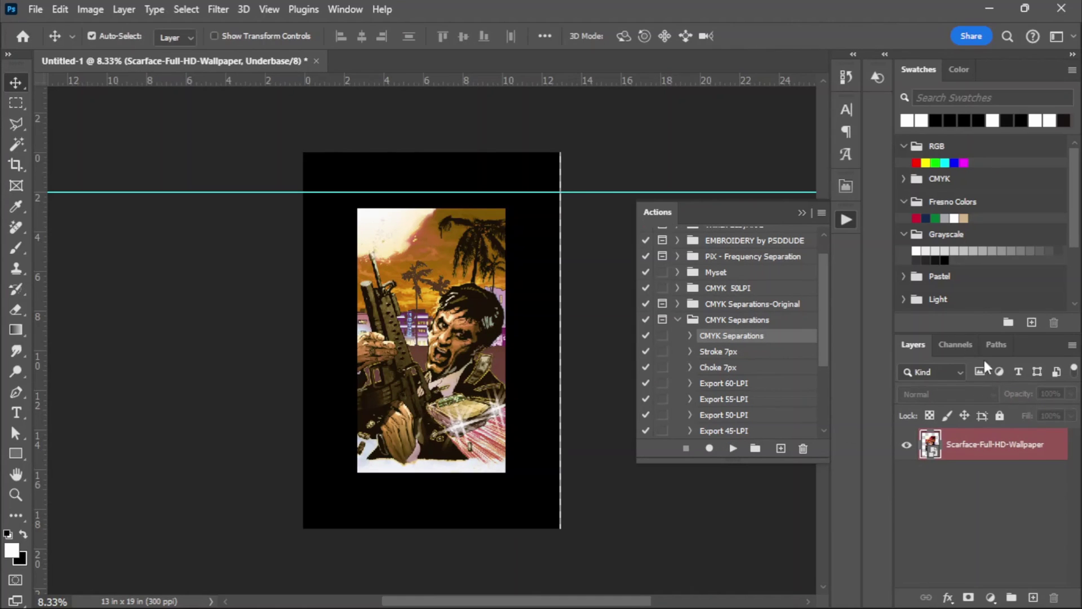
left_click(953, 344)
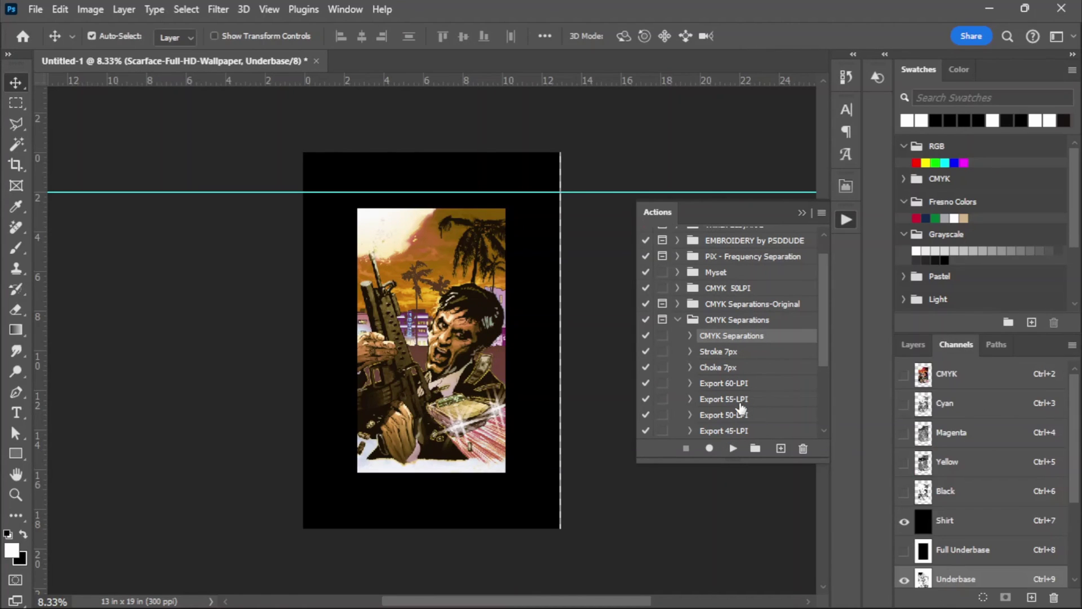
- Export the separations with the Export 60-LPI action and try the Registration Marks 8.5x11 action on the films
left_click(746, 384)
left_click(733, 448)
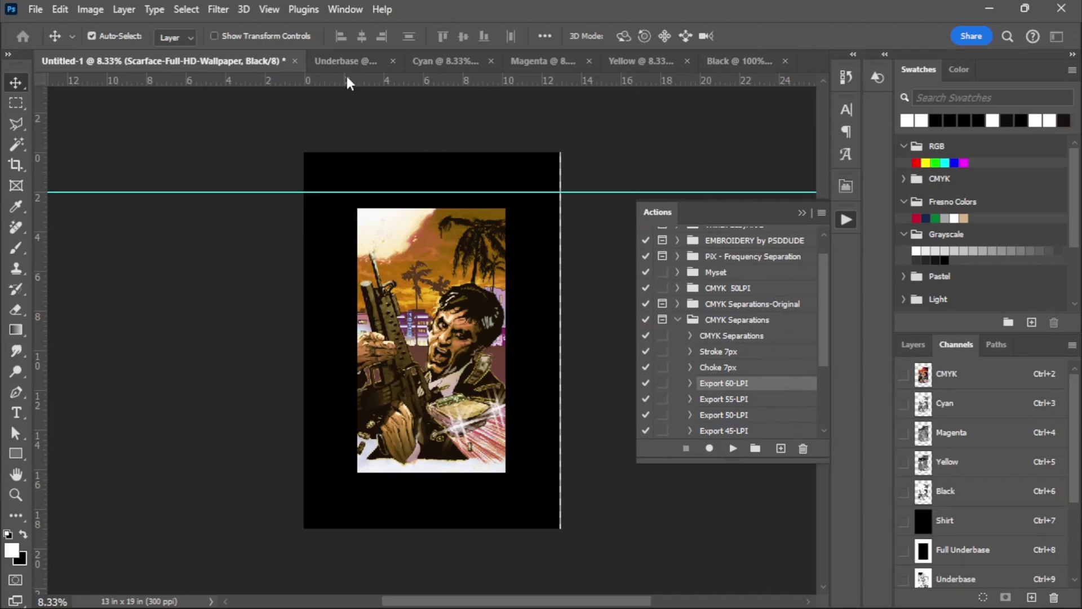
left_click(325, 62)
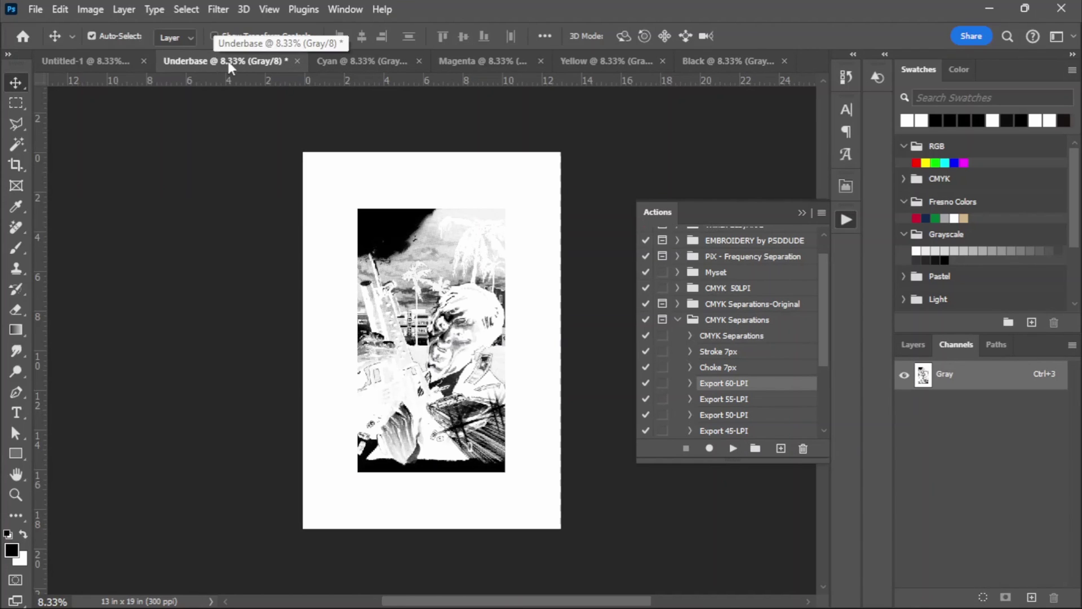
scroll(738, 417, "down", 4)
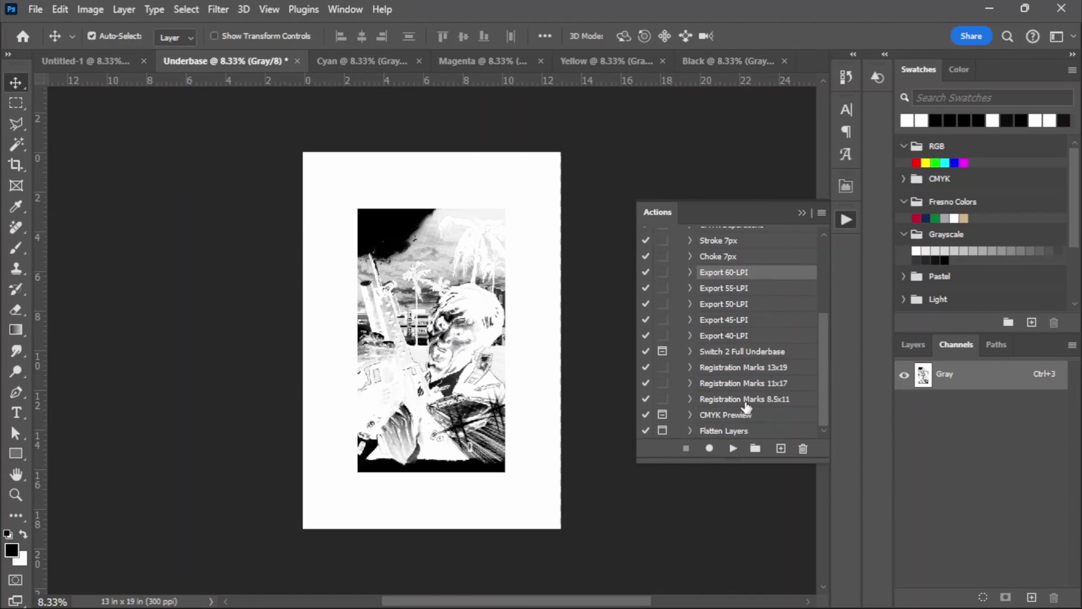
left_click(746, 399)
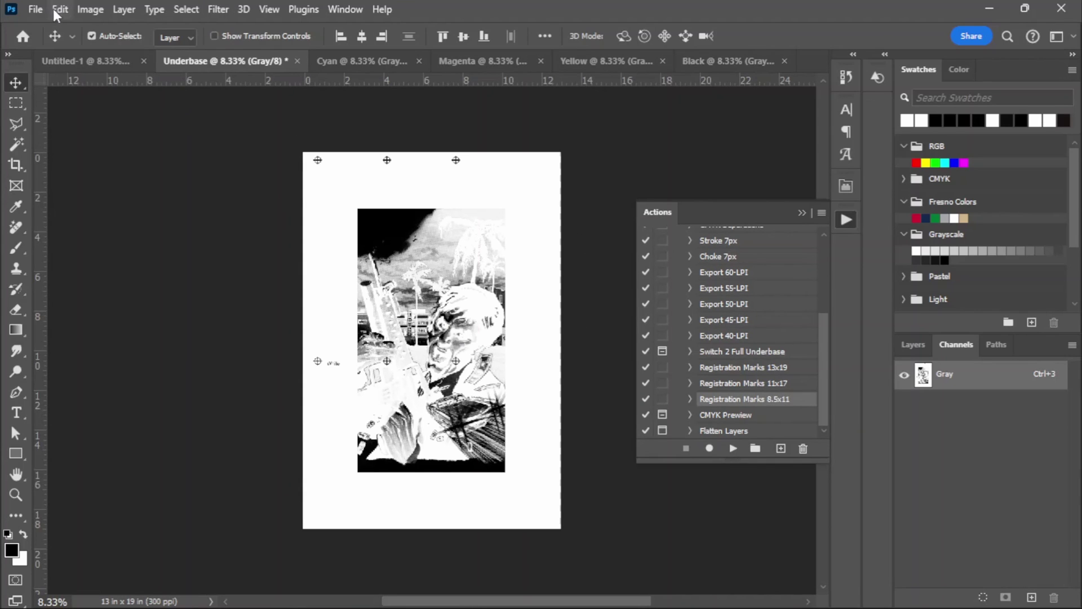
- Close the exported film documents without saving, keeping the separated Scarface document open
left_click(73, 61)
left_click(35, 10)
left_click(66, 157)
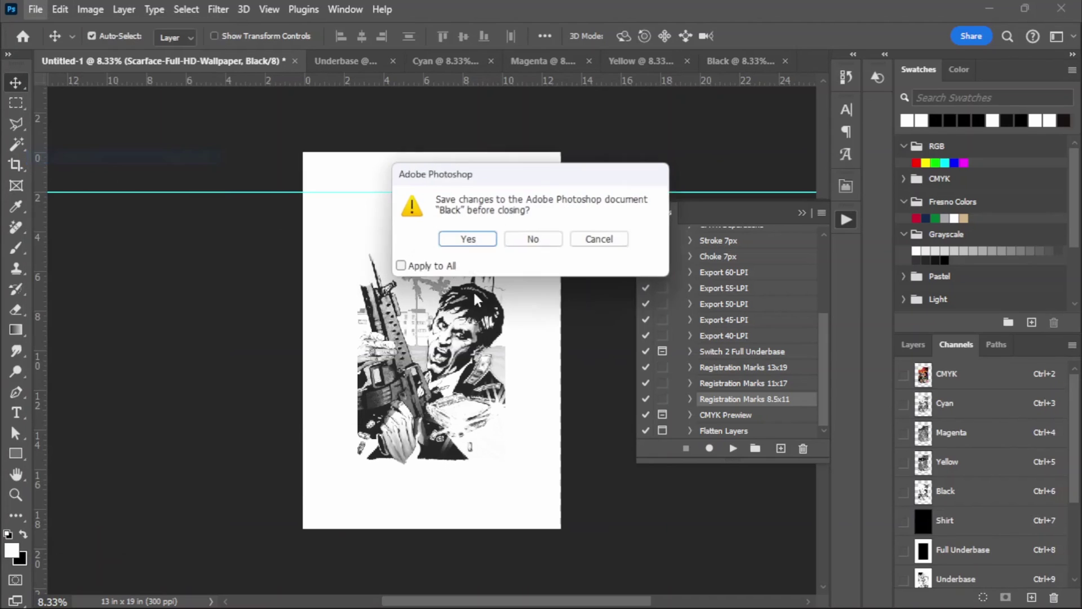
left_click(535, 240)
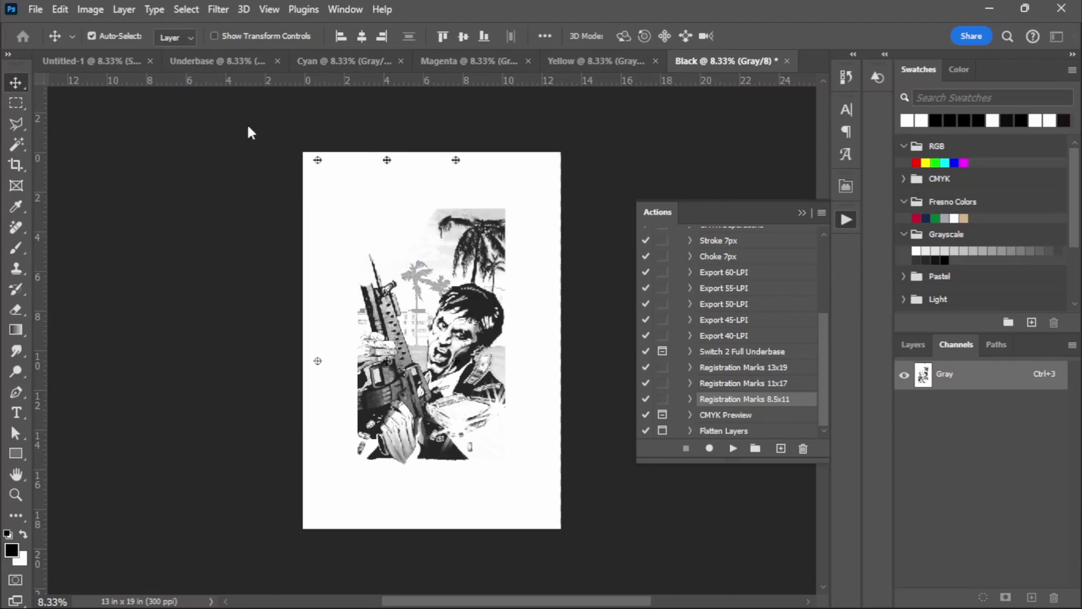
- Export the separated channels at 60 LPI and apply the Registration Marks 13x19 action to the films
scroll(980, 538, "down", 3)
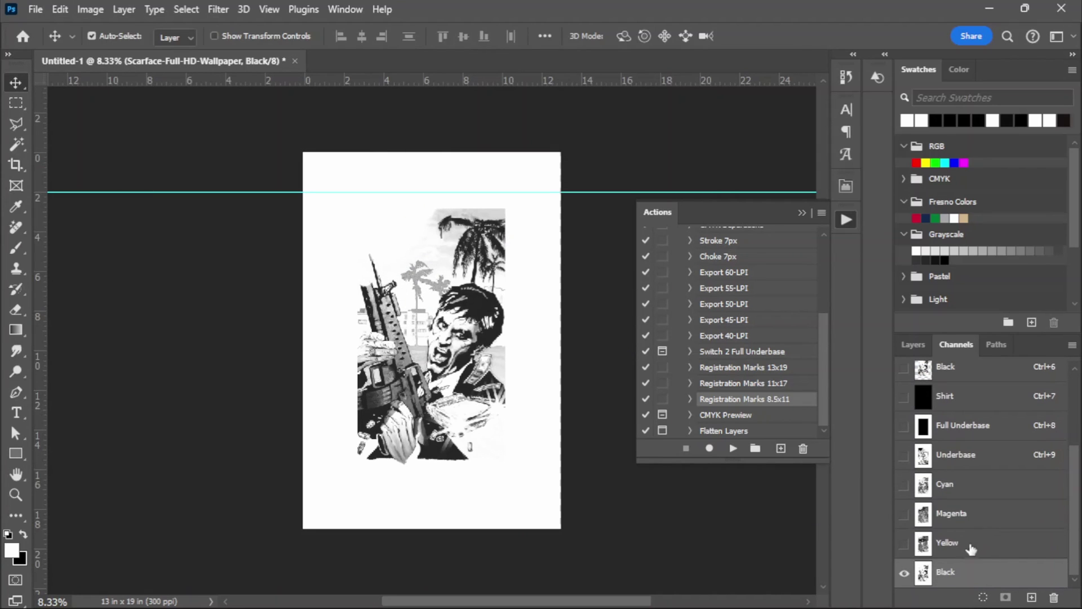
left_click(738, 272)
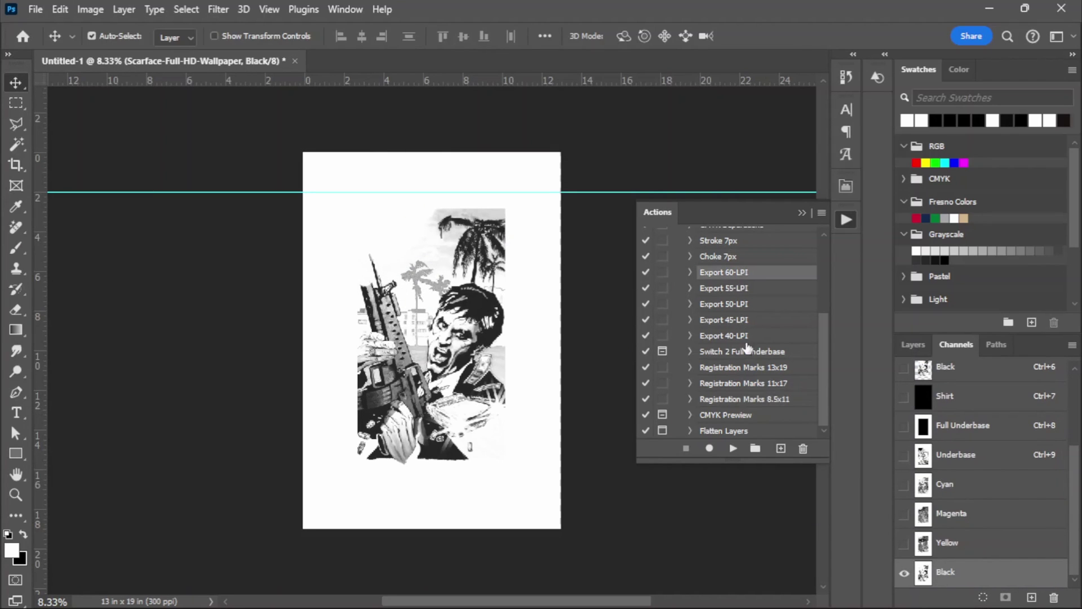
left_click(734, 448)
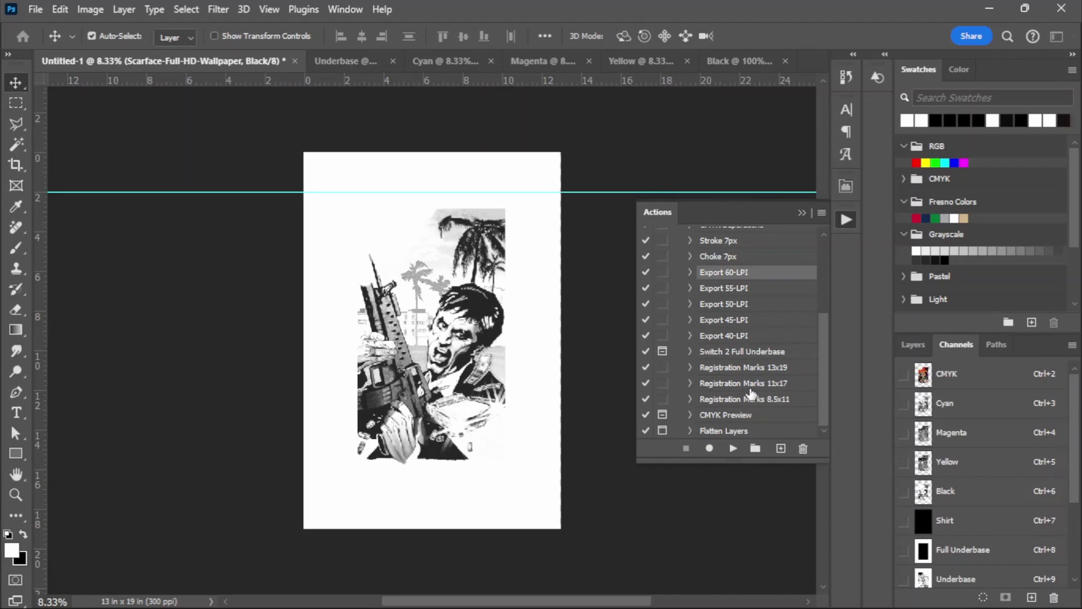
left_click(768, 368)
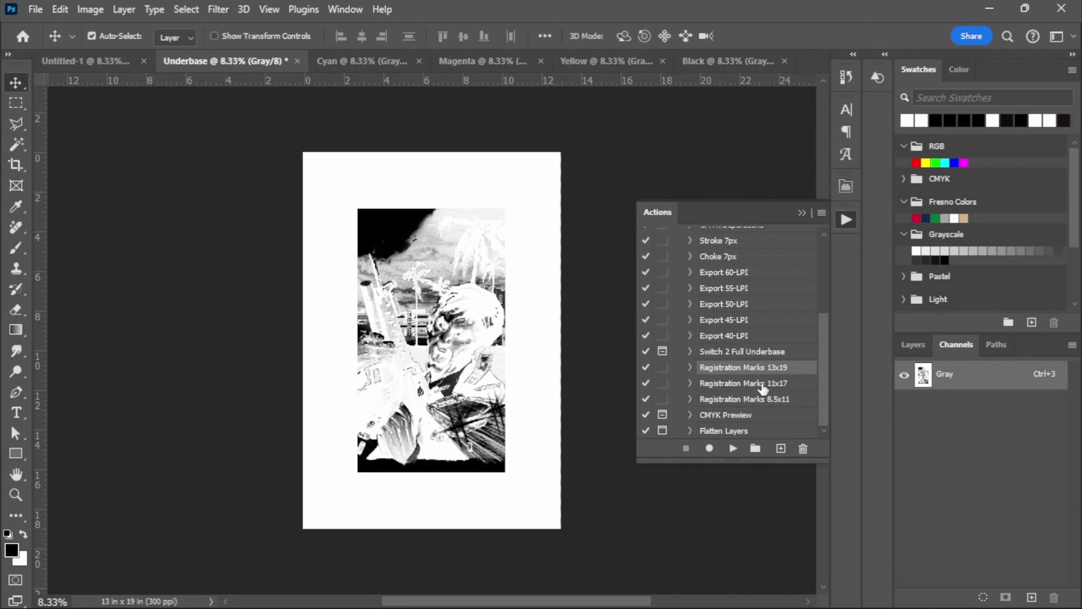
left_click(733, 448)
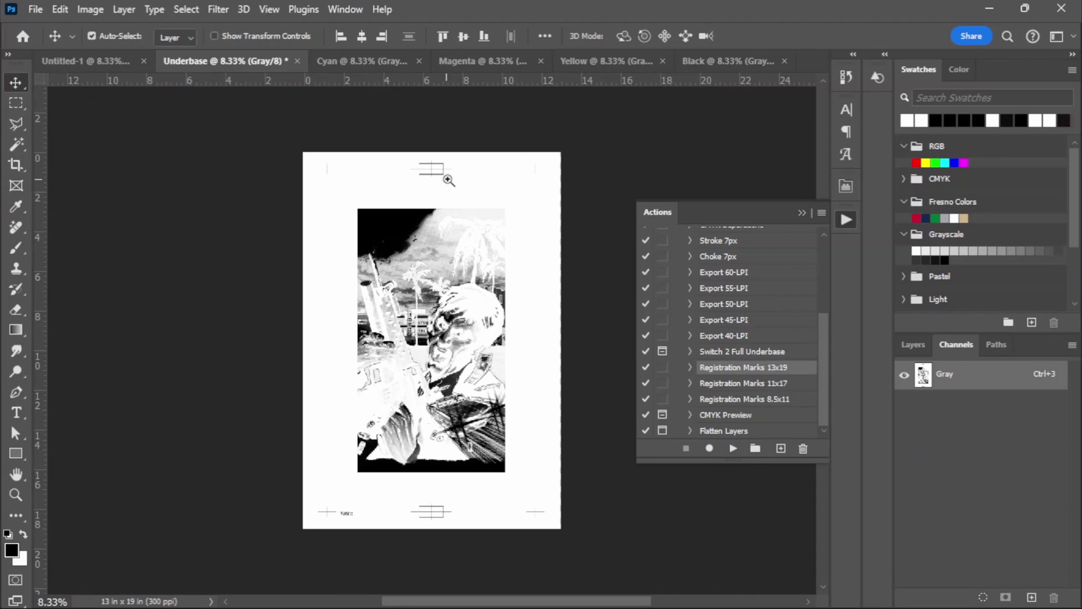
- Examine the custom registration marks and color label at the top and bottom of the Underbase film
key("z")
left_click(448, 180)
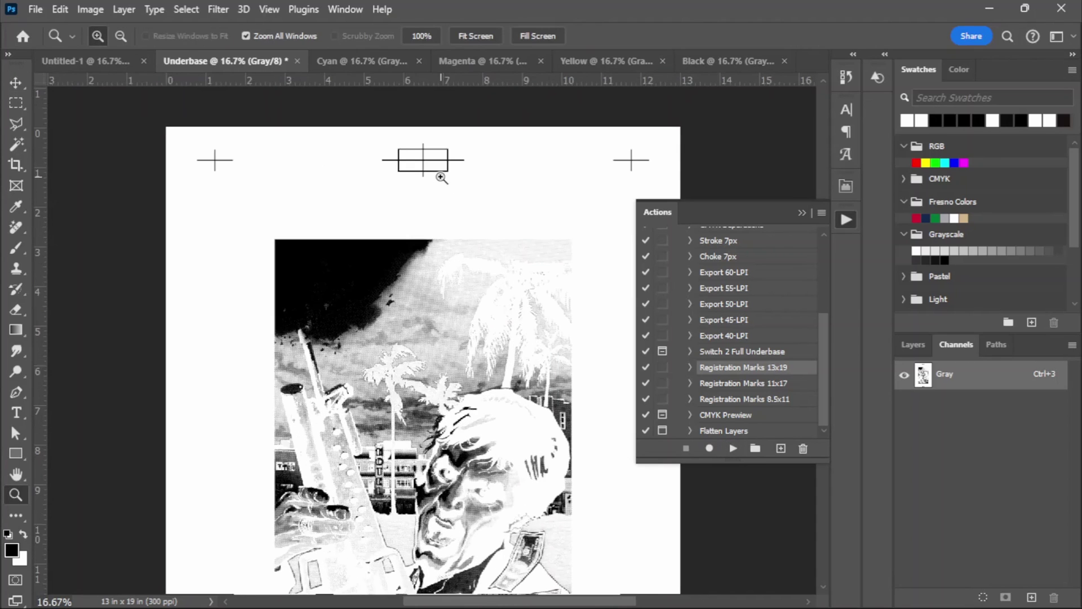
left_click(441, 177)
scroll(450, 377, "down", 10)
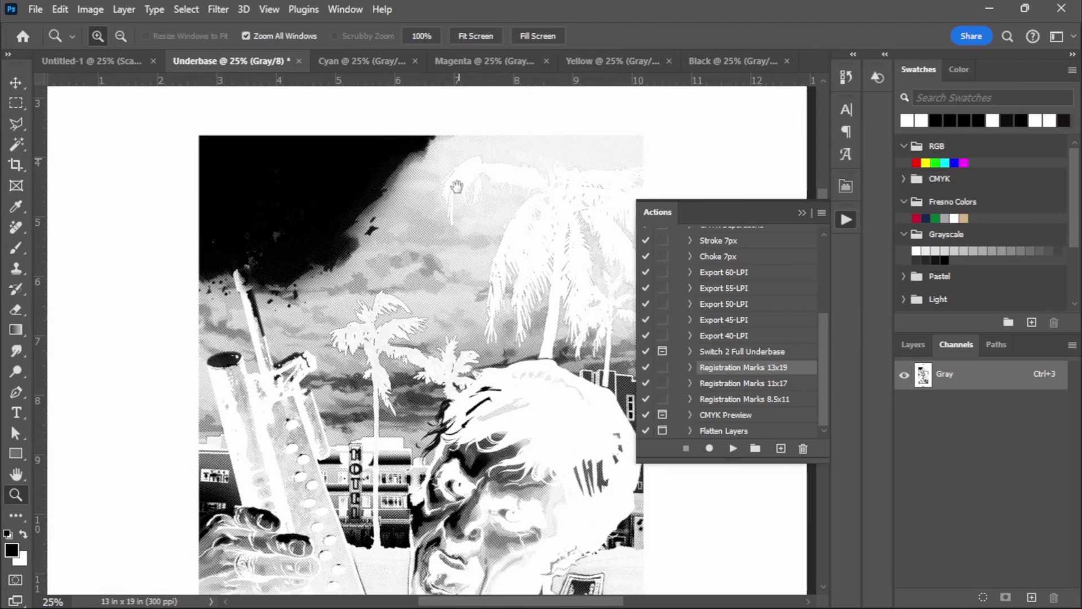
scroll(430, 418, "down", 3)
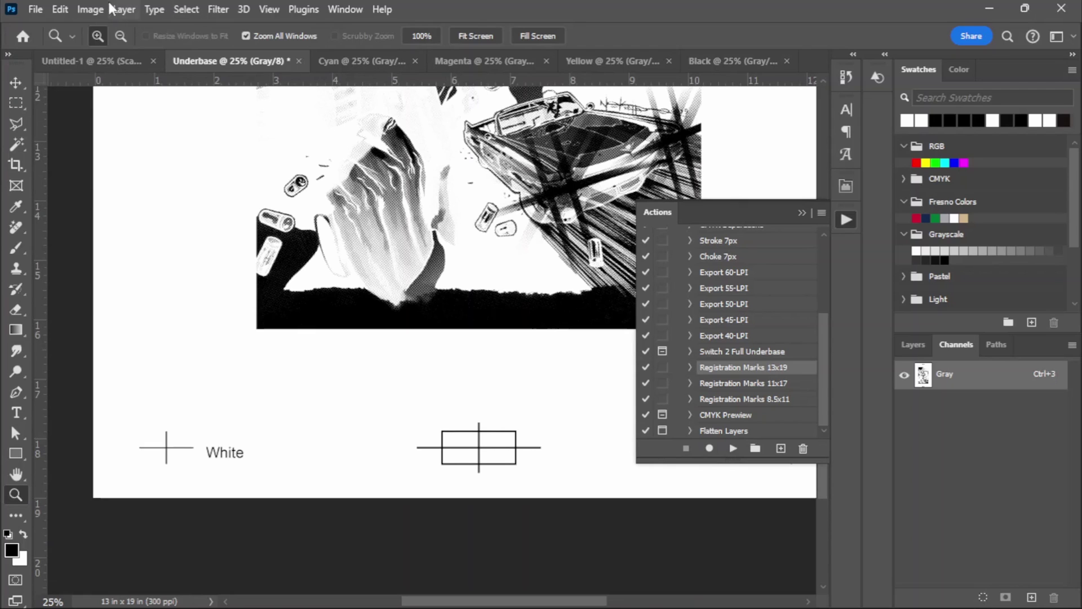
- Close all open documents and open Film-11x17 from the inner CMYK Separations folder
left_click(35, 16)
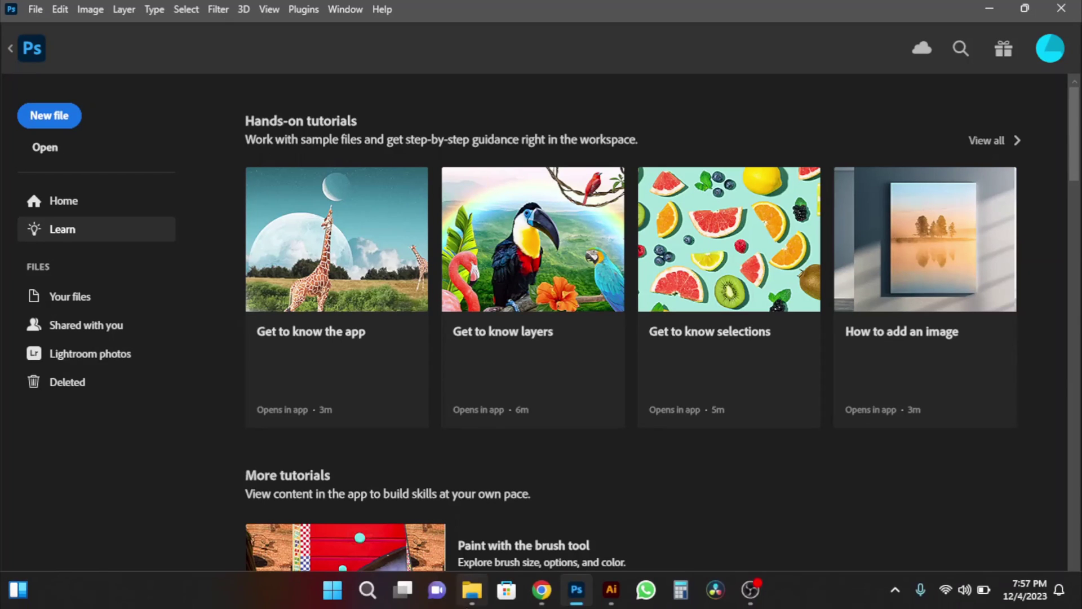
left_click(466, 590)
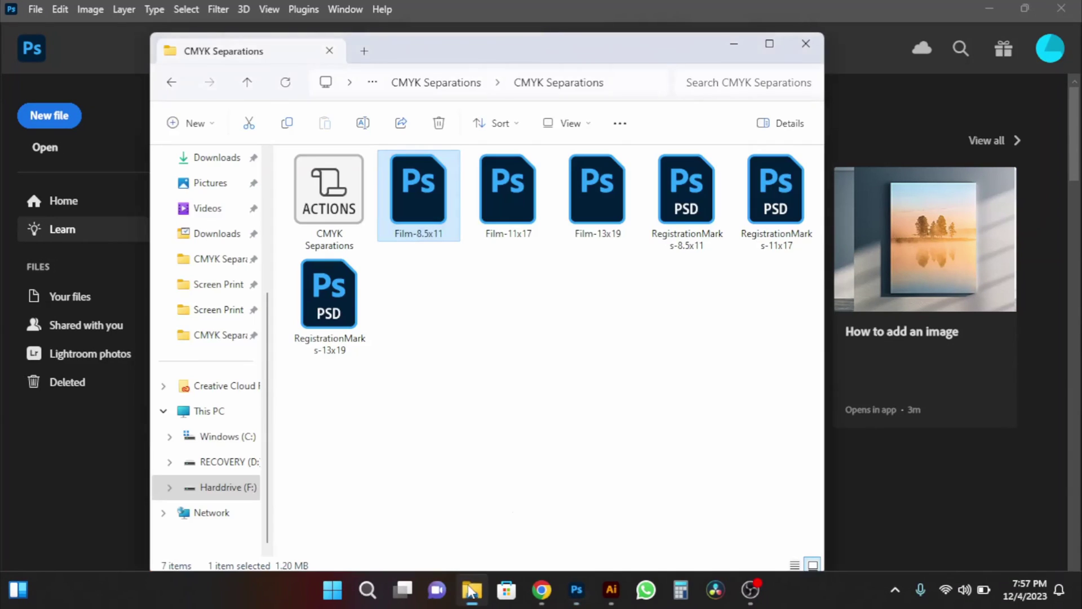
double_click(528, 196)
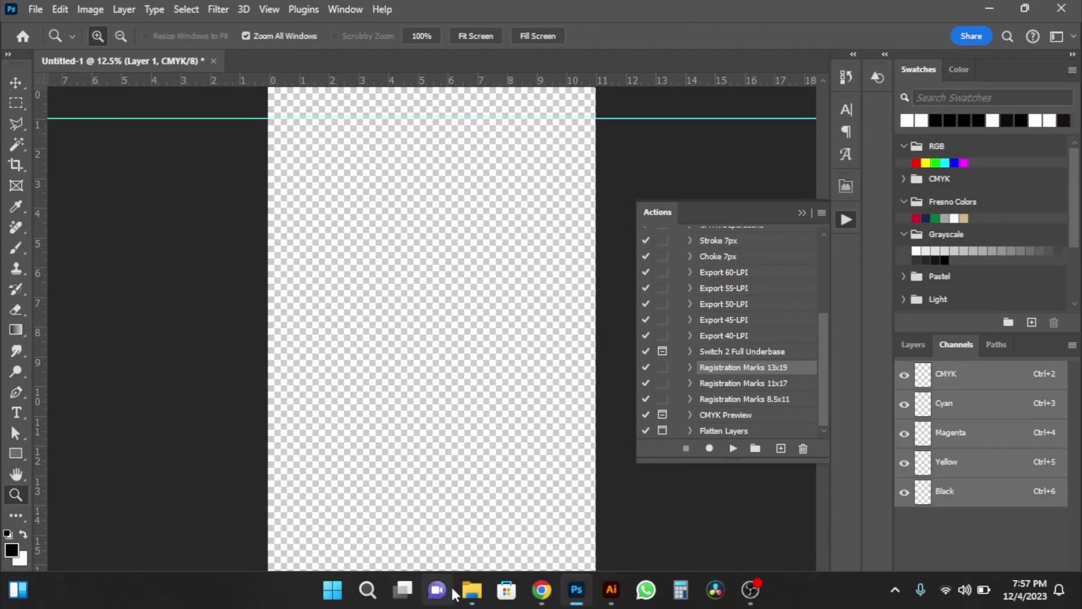
- Place the CARRERA MEXICO MAXELA image from the Downloads folder into the 11x17 film document at 100% scale
left_click(467, 590)
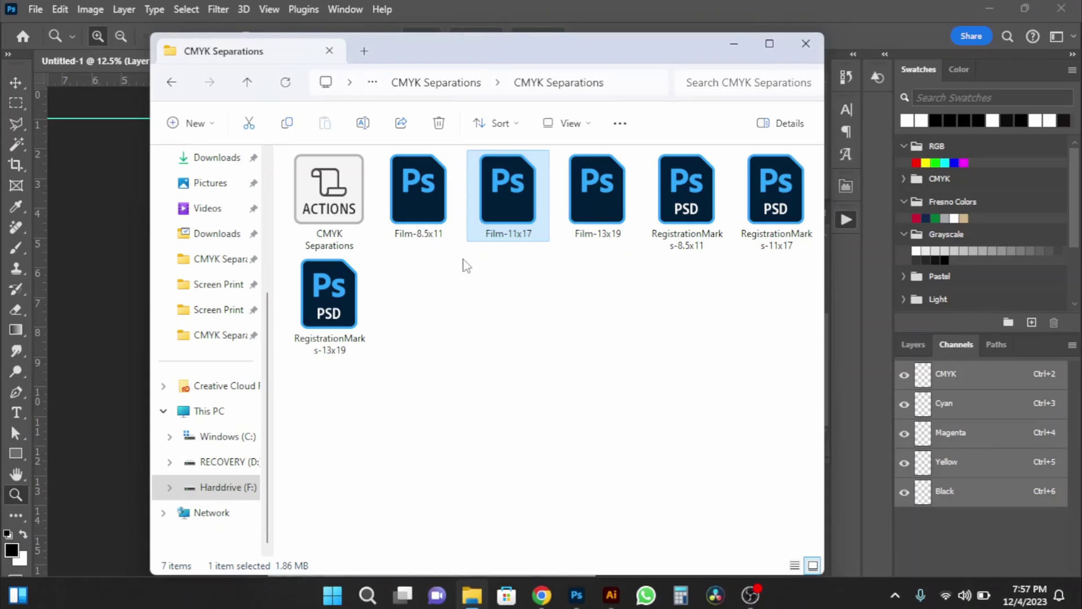
left_click(409, 83)
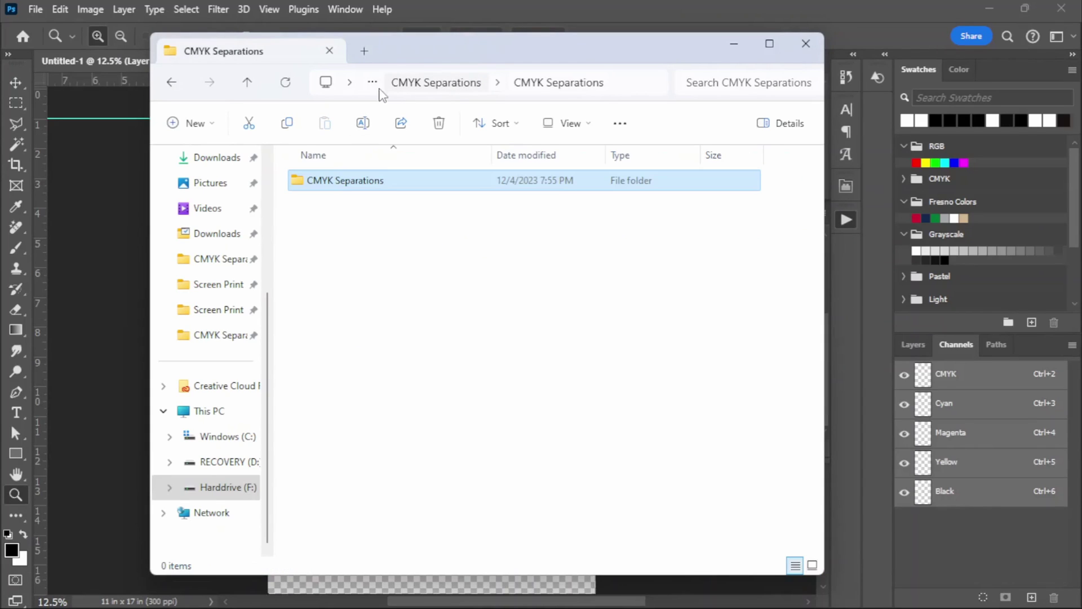
left_click(403, 85)
left_click_drag(419, 203, 169, 330)
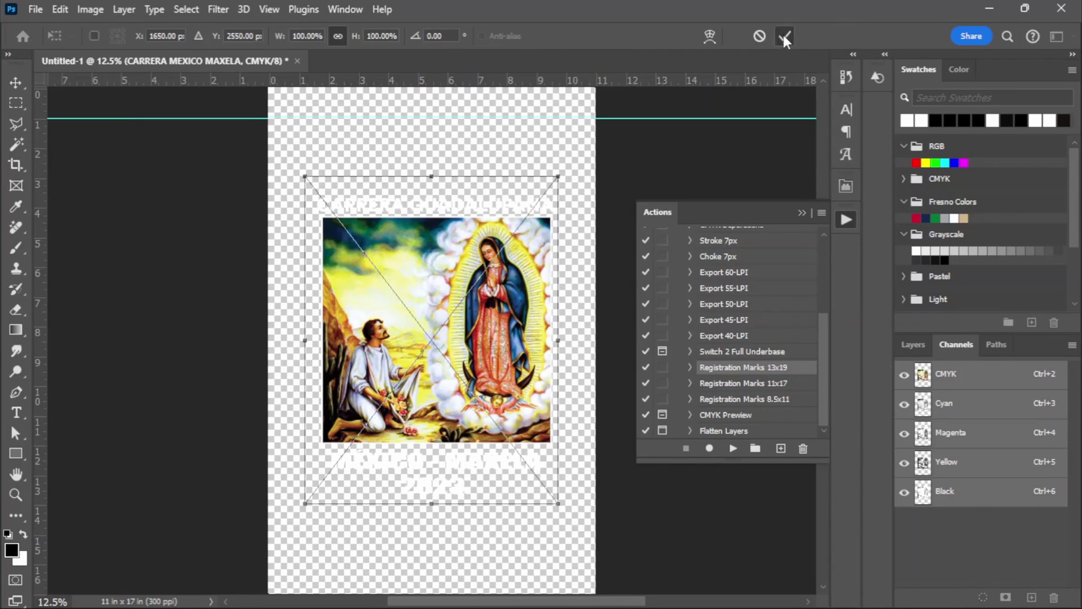
left_click(783, 35)
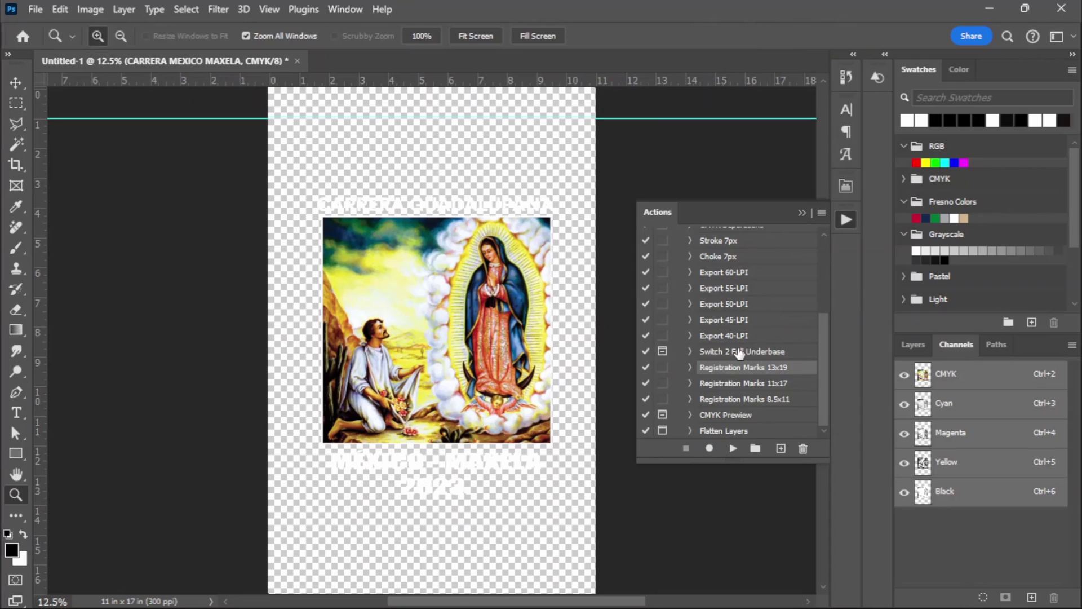
scroll(738, 352, "up", 2)
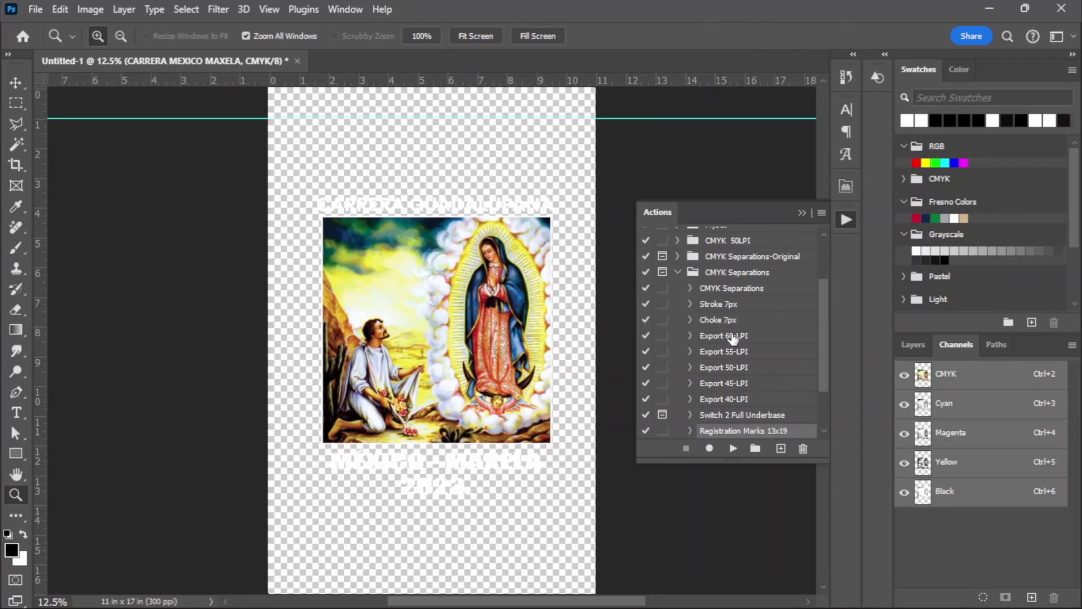
- Run the CMYK Separations action on the artwork and reorder the separated channels below Underbase to Yellow, Magenta, Cyan, Black
left_click(746, 290)
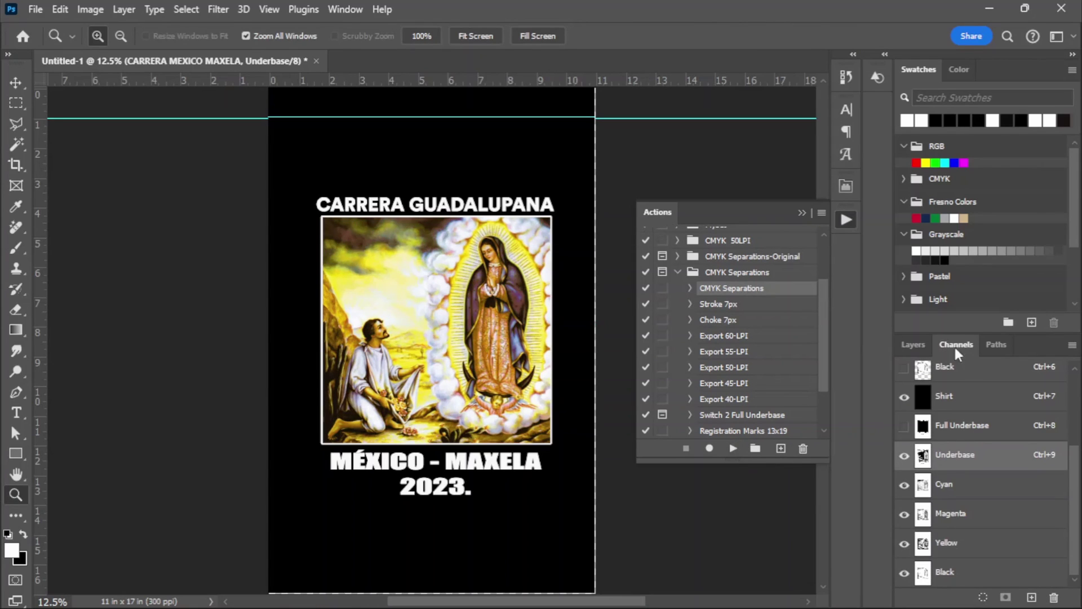
left_click_drag(964, 548, 971, 483)
left_click_drag(970, 529, 981, 504)
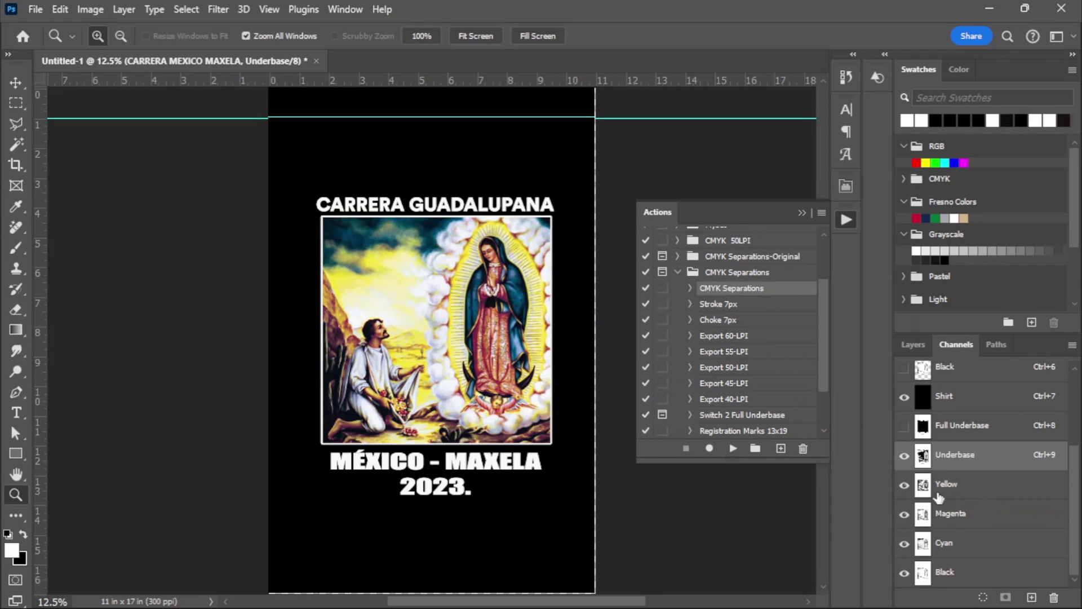
- Run the Export 50-LPI action to export the separated channels as individual film documents
left_click(736, 355)
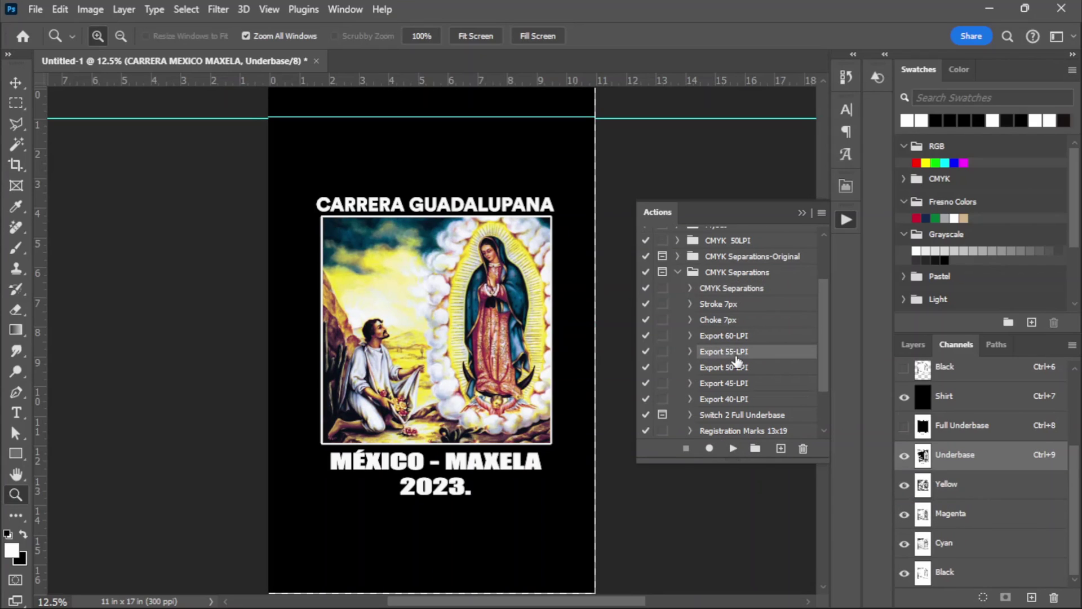
left_click(737, 369)
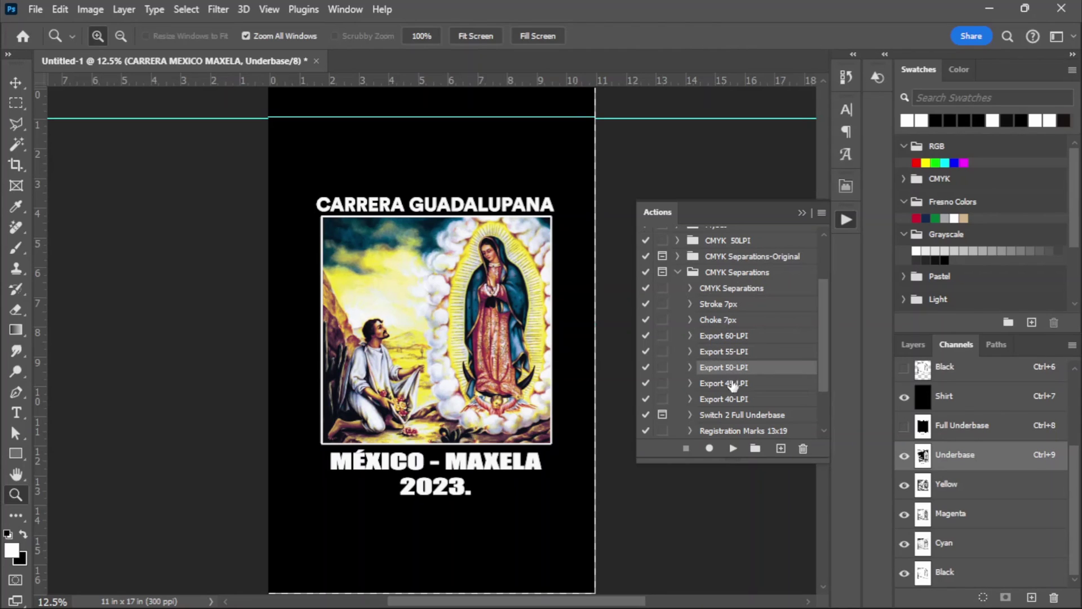
left_click(733, 449)
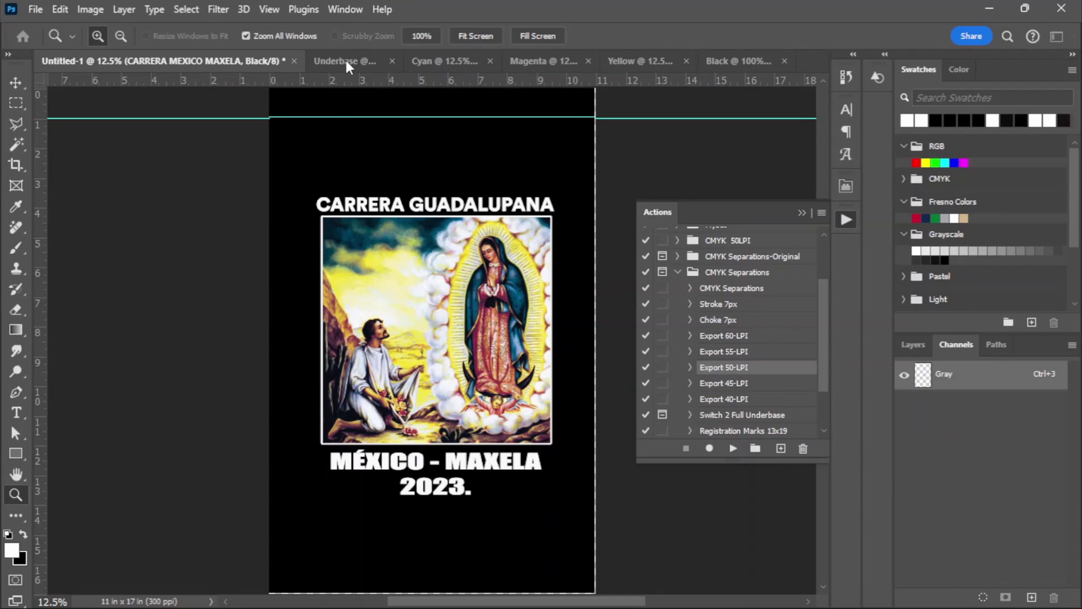
- Apply the Registration Marks 11x17 action to the films from the Underbase document
left_click(394, 56)
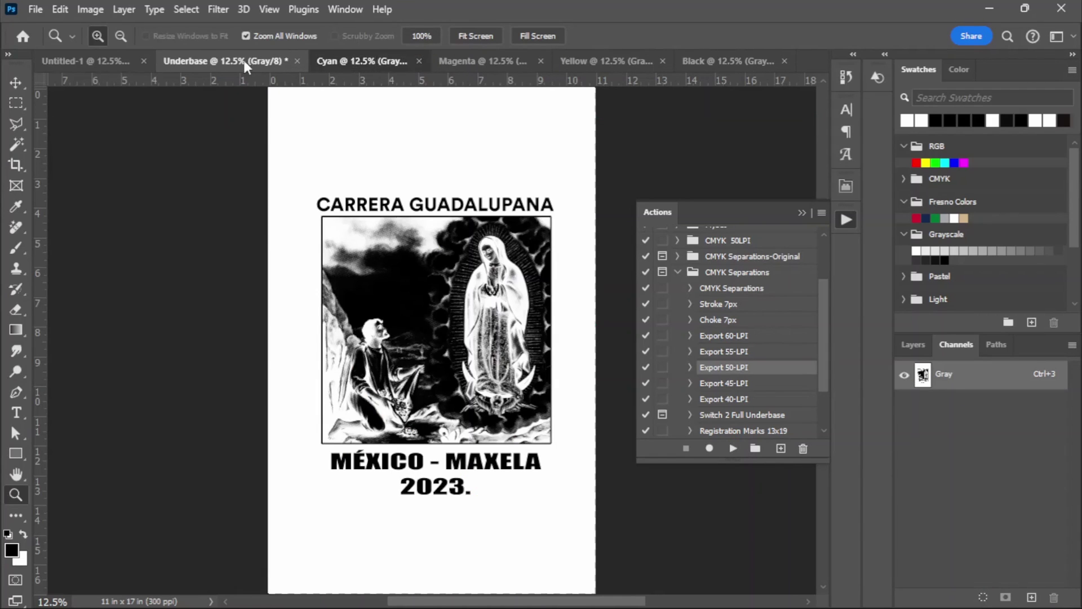
left_click(238, 62)
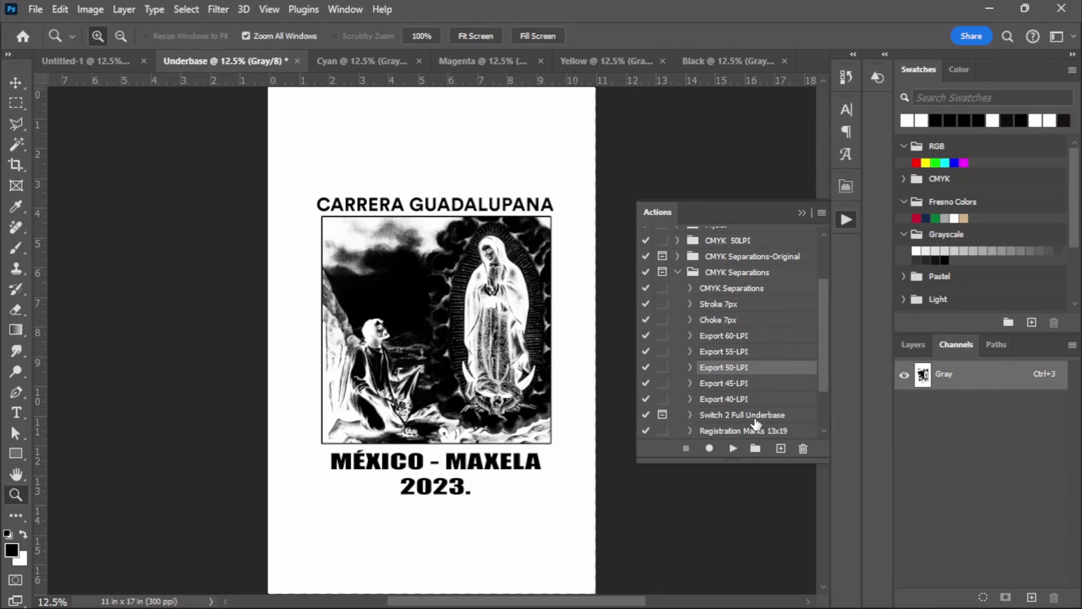
scroll(756, 423, "down", 2)
left_click(768, 388)
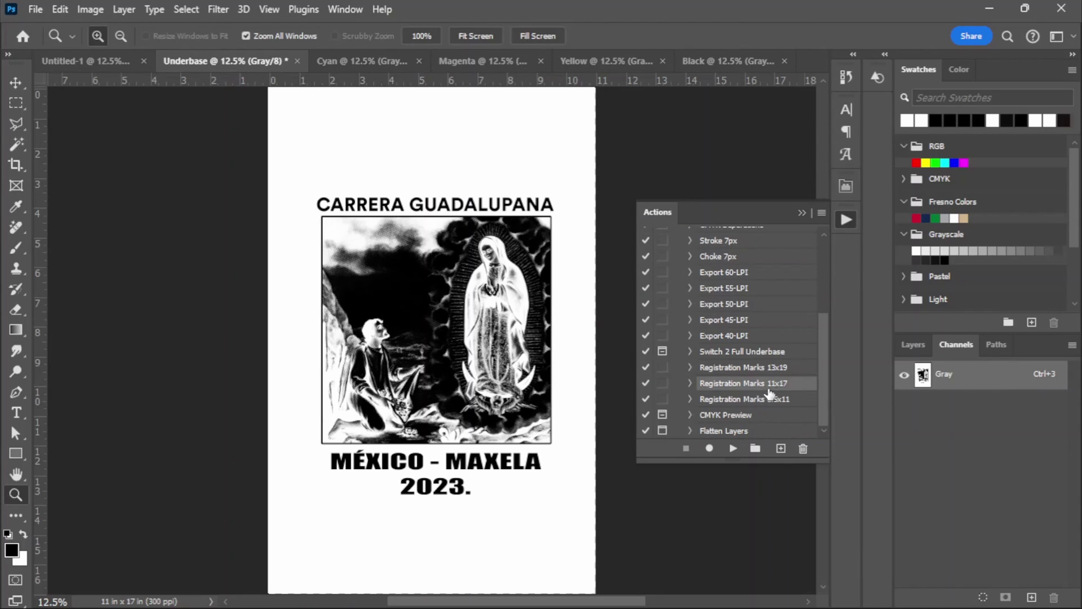
left_click(732, 448)
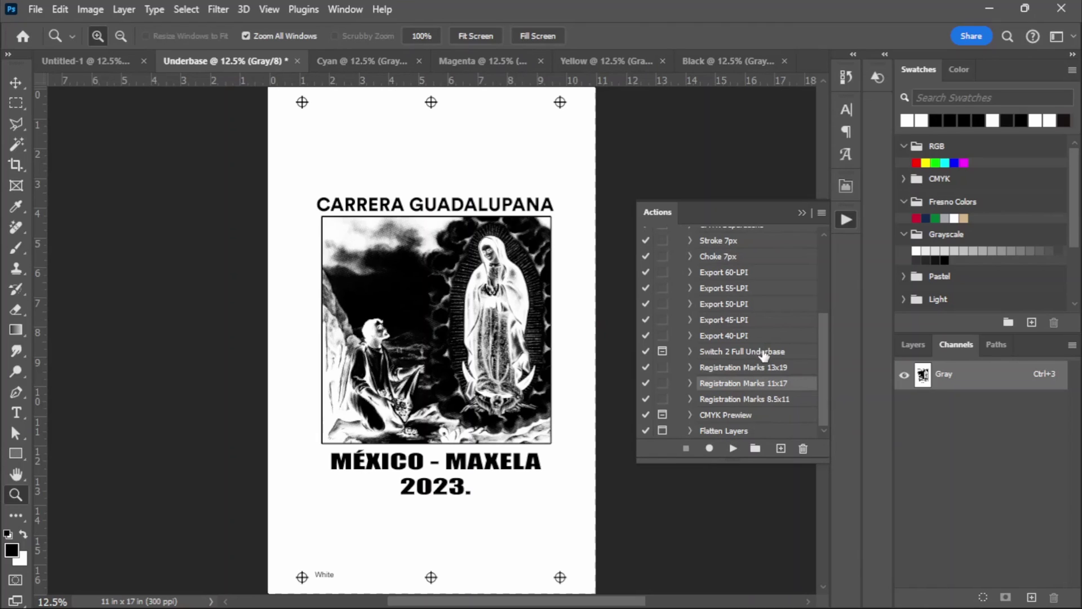
- Run the Flatten Layers action from the Underbase document and continue past its message
left_click(742, 420)
left_click(735, 431)
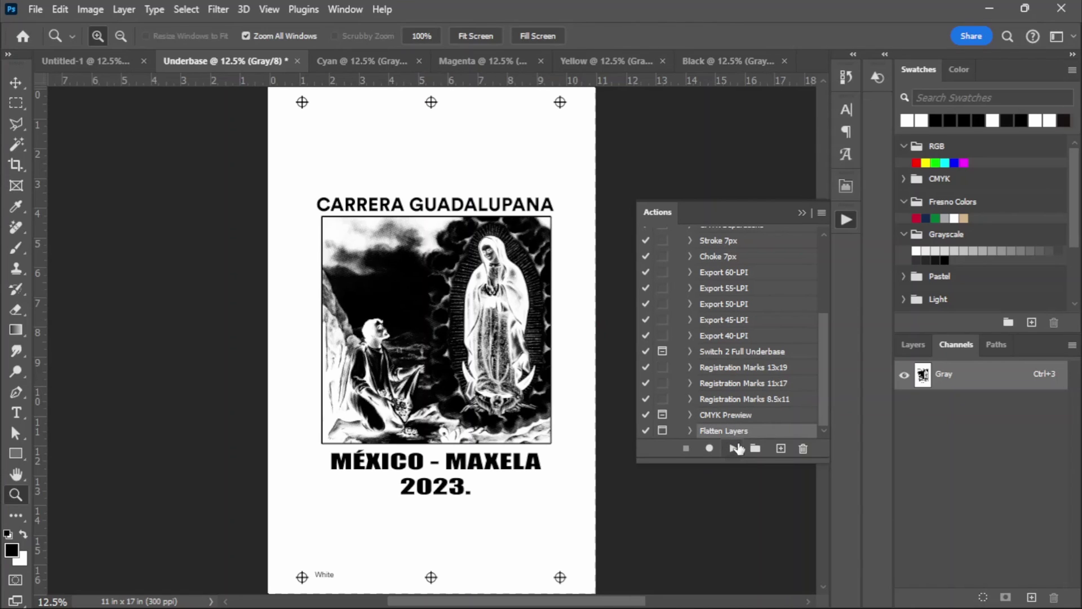
left_click(735, 448)
left_click(474, 241)
- Run the CMYK Preview action from the Underbase document and reorder the preview's color channels to Yellow, Magenta, Cyan, Black
left_click(737, 417)
left_click(733, 448)
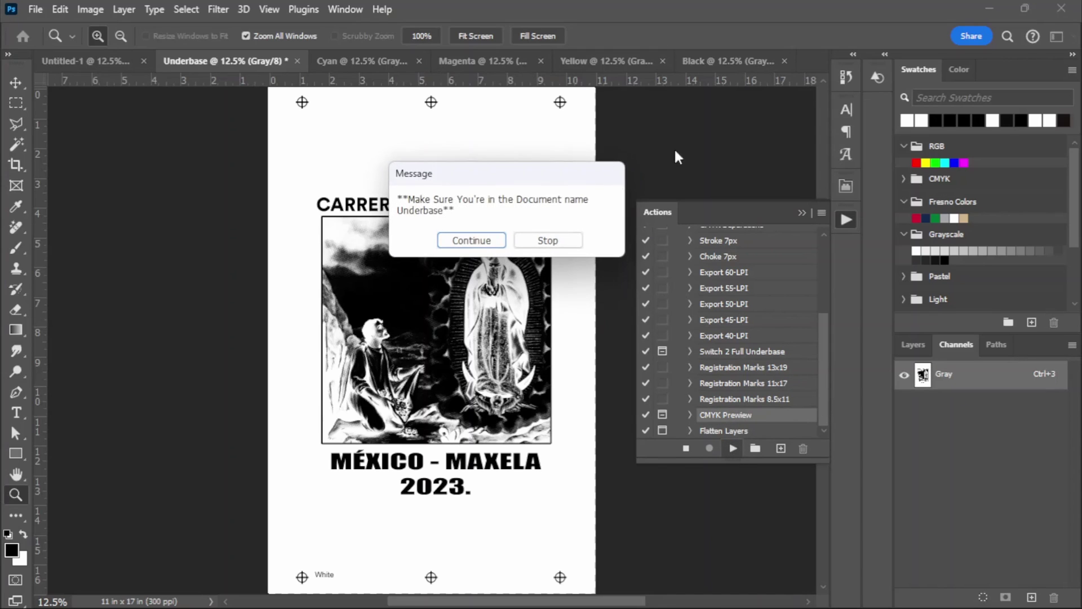
left_click(474, 239)
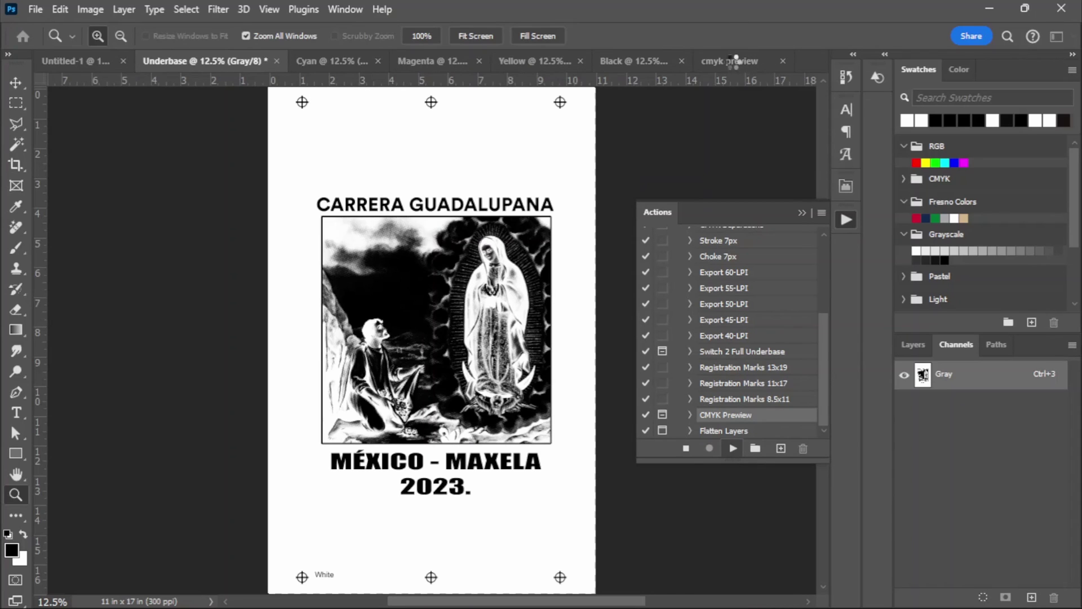
left_click_drag(978, 490, 979, 420)
left_click_drag(975, 500, 978, 450)
- Examine the halftone dots in the CMYK preview up close at the rays beside the Virgin's blue robe
left_click(453, 327)
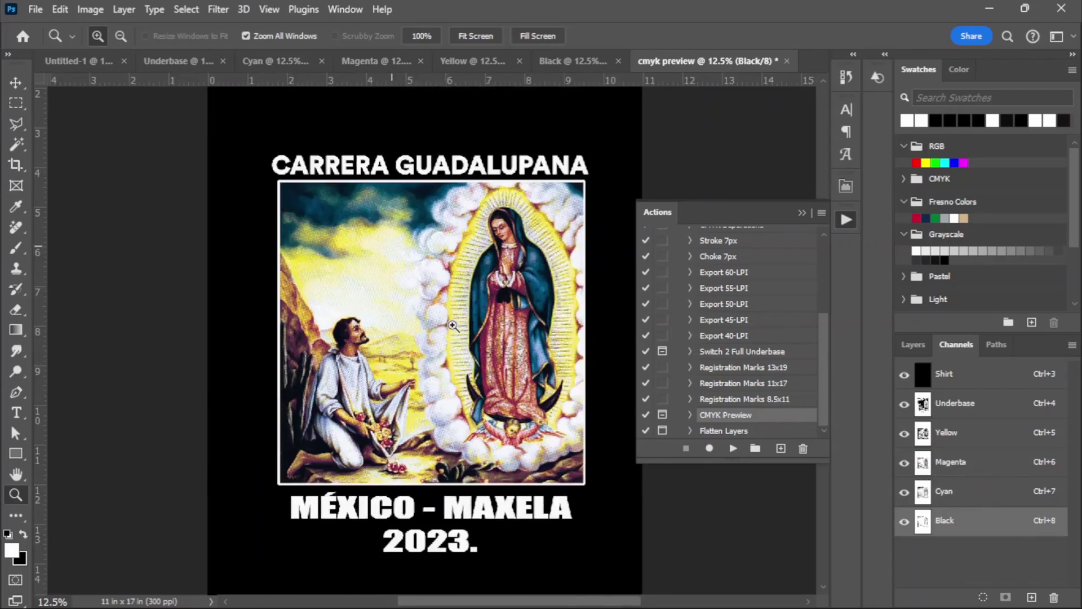
left_click(459, 319)
left_click(465, 310)
left_click(469, 304)
left_click(472, 301)
left_click(472, 301)
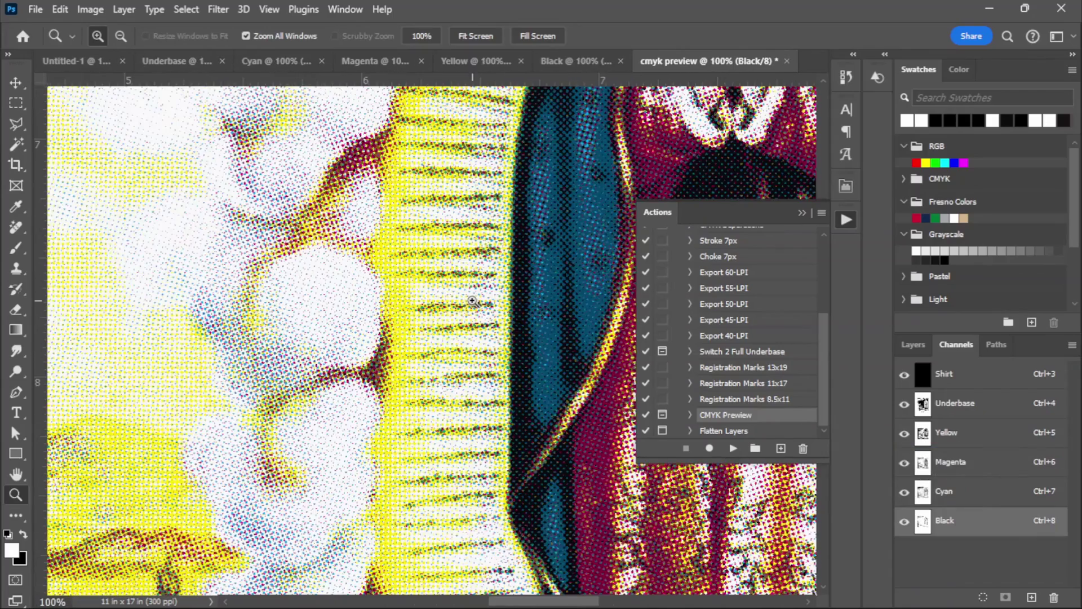
left_click(472, 300)
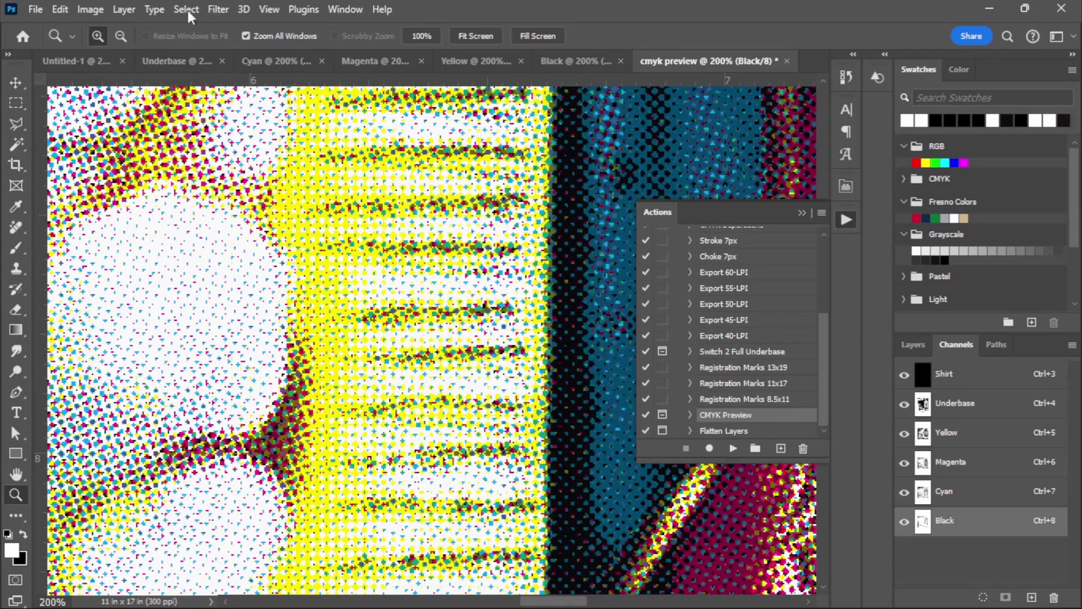
- Close all open documents without saving the changes
left_click(36, 9)
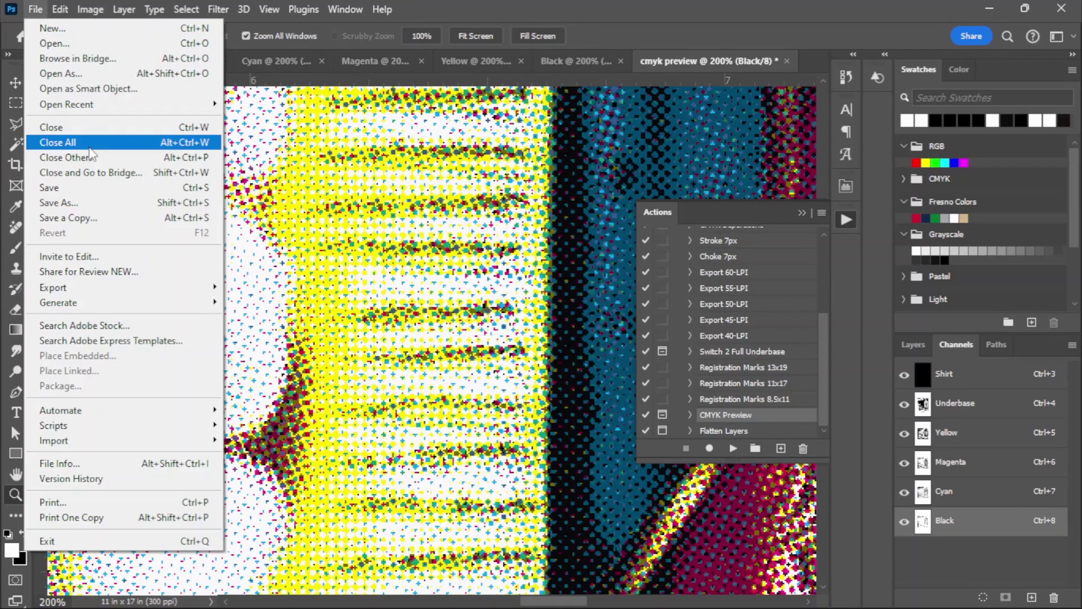
left_click(57, 142)
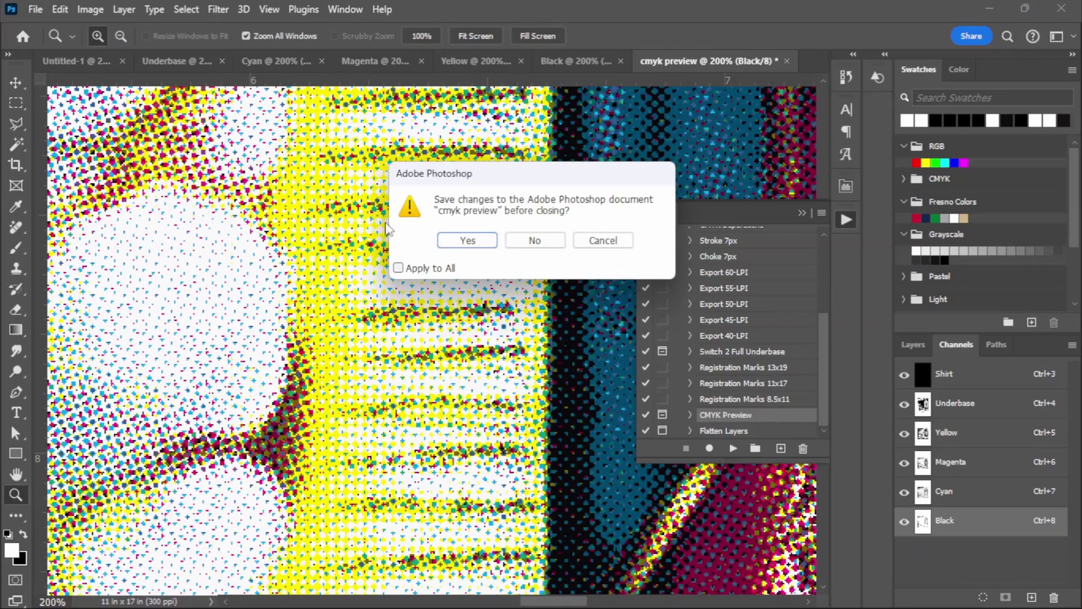
left_click(556, 241)
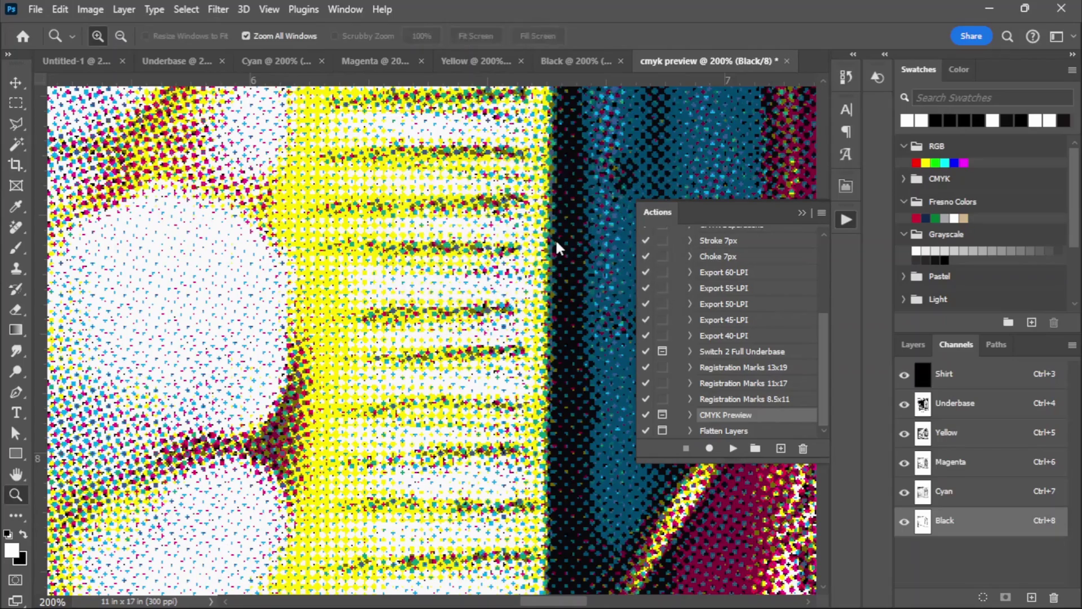